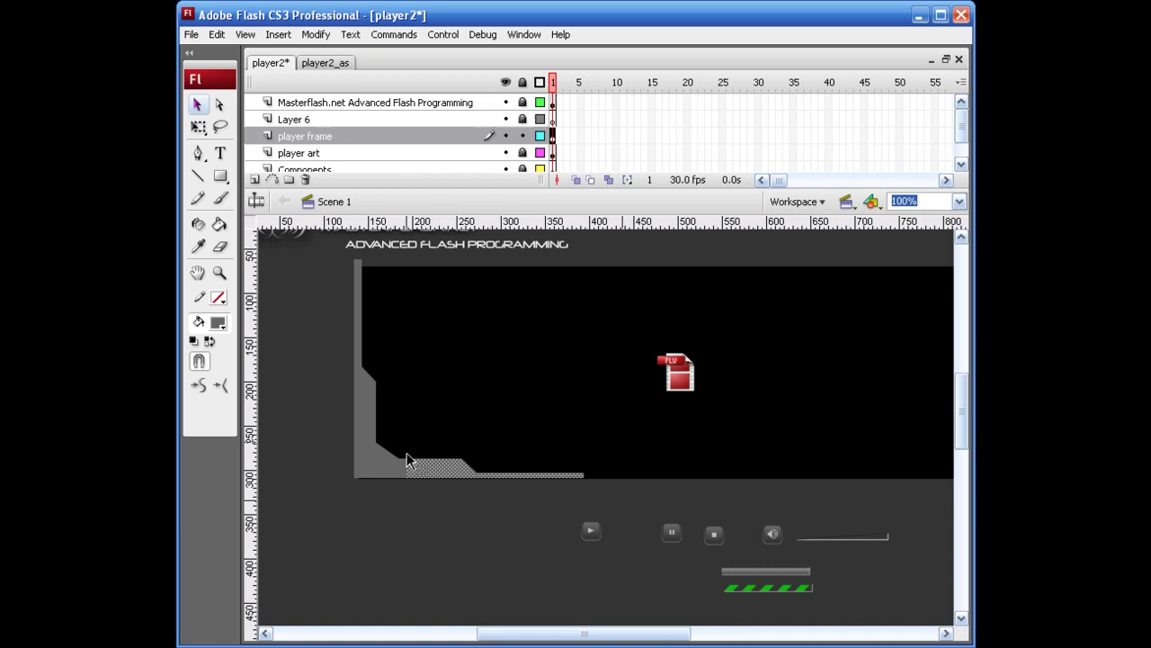
Duplicate the selected bottom section of the player frame slightly downward and flip the copy vertically.
key("shift+Down")
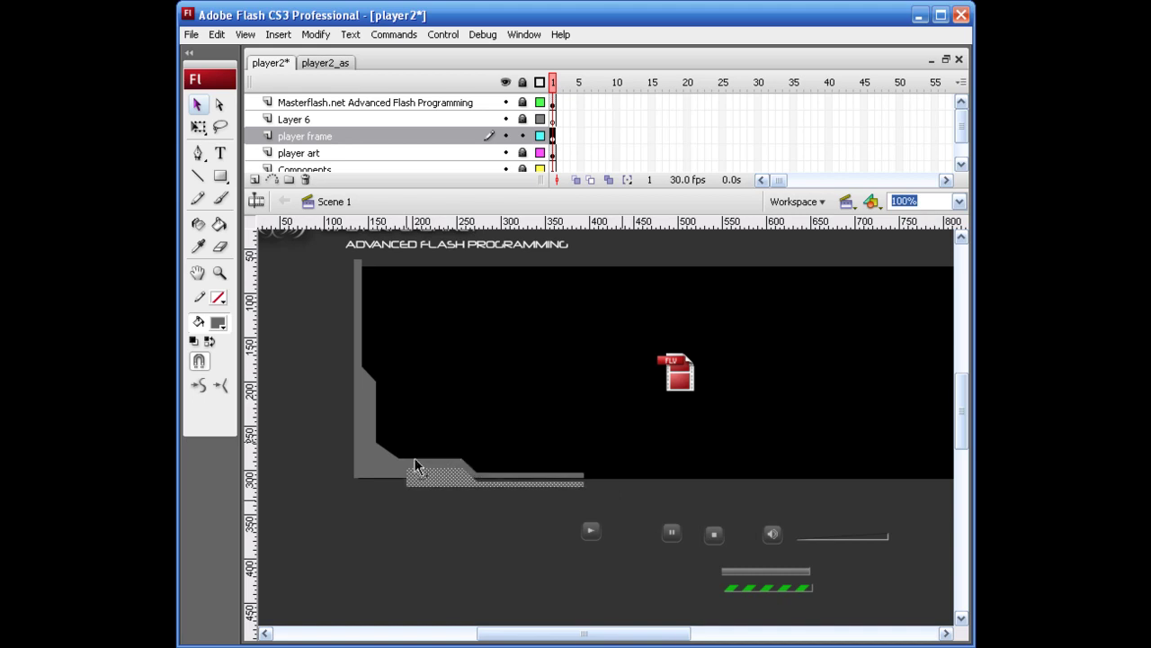
left_click(310, 36)
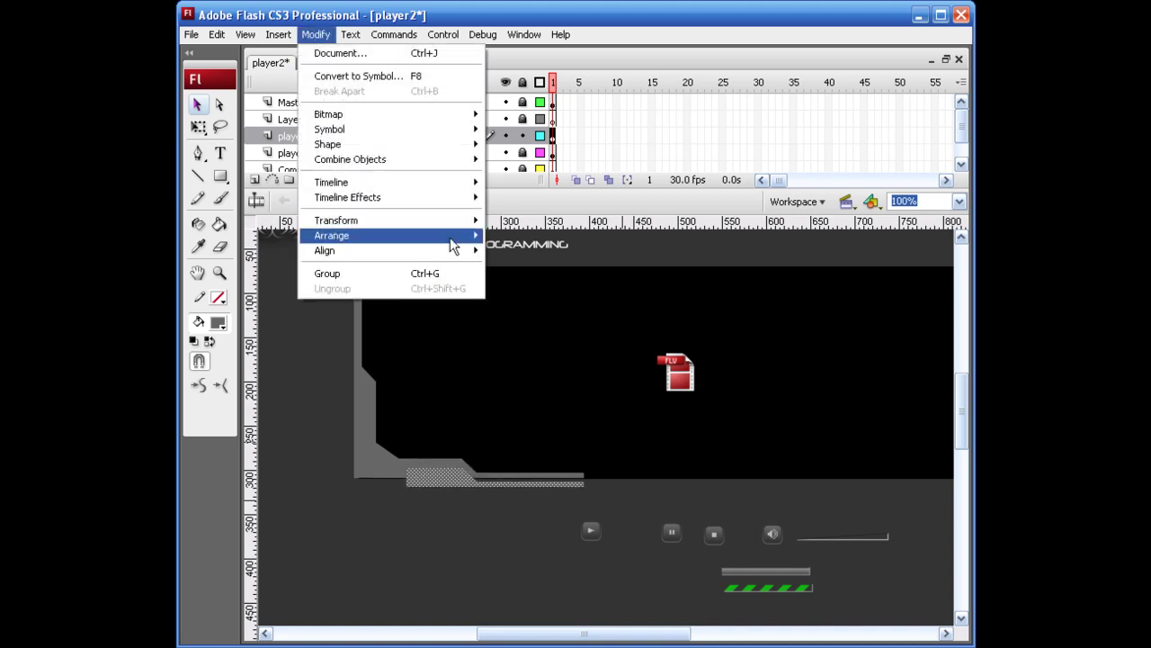
mouse_move(404, 221)
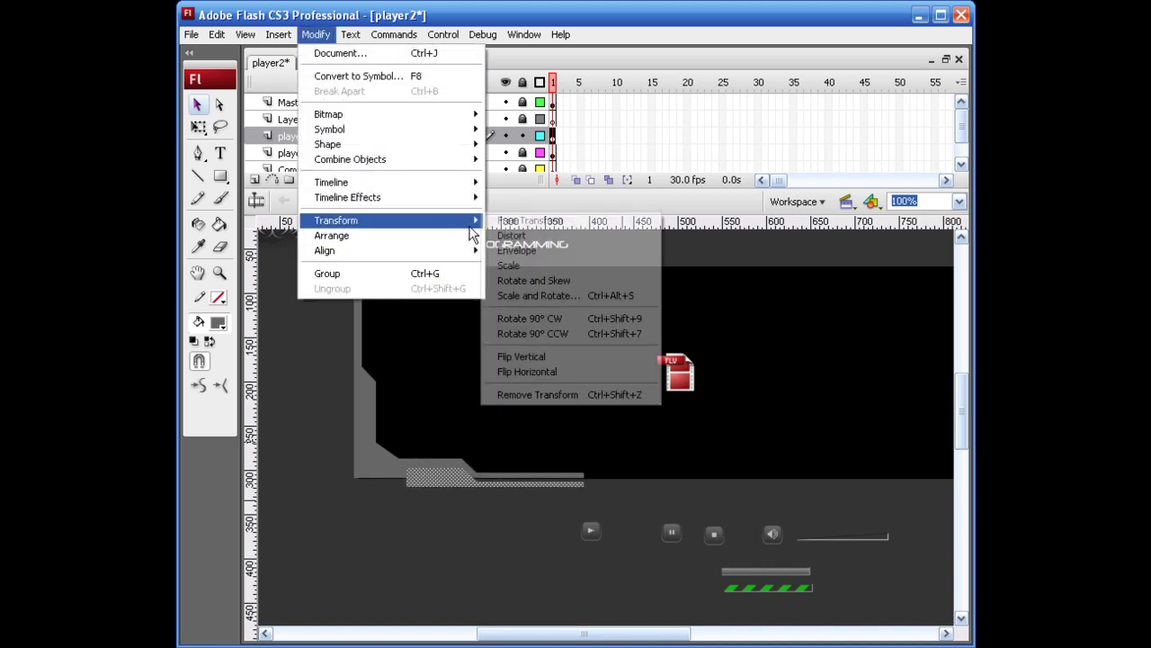
left_click(554, 357)
Move the flipped copy down until its thin strip lines up with the original strip, forming a pointed tab.
key("Down")
key("Down")
key("Down")
key("Down")
key("Down")
key("Down")
key("Down")
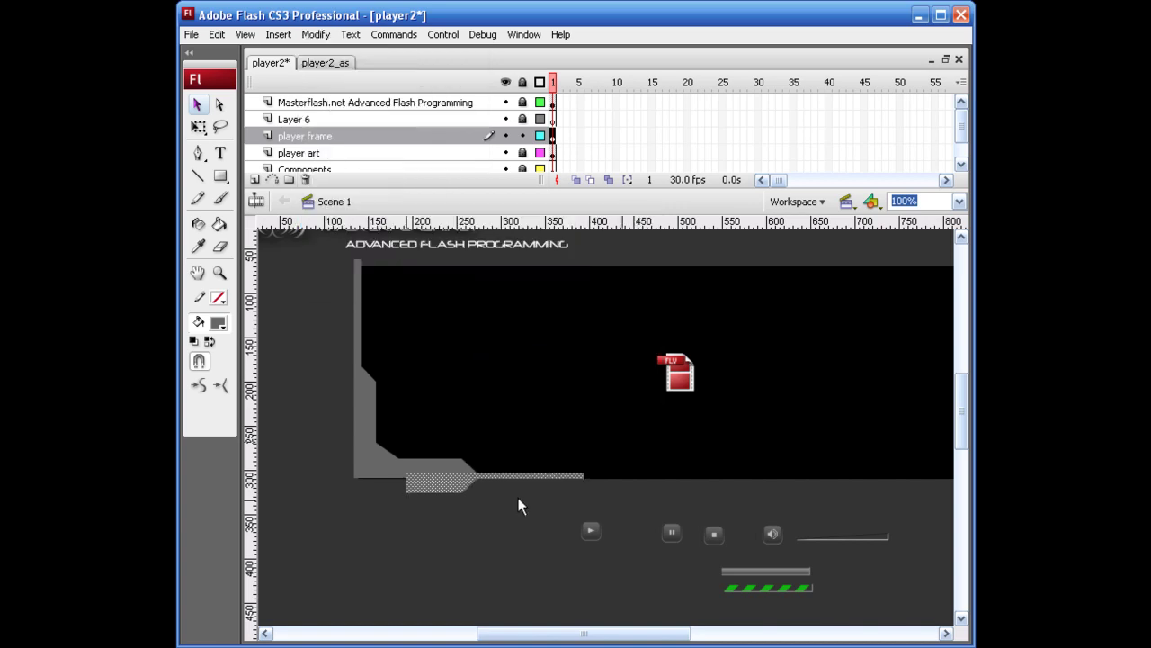
left_click(489, 542)
left_click(453, 486)
left_click(490, 516)
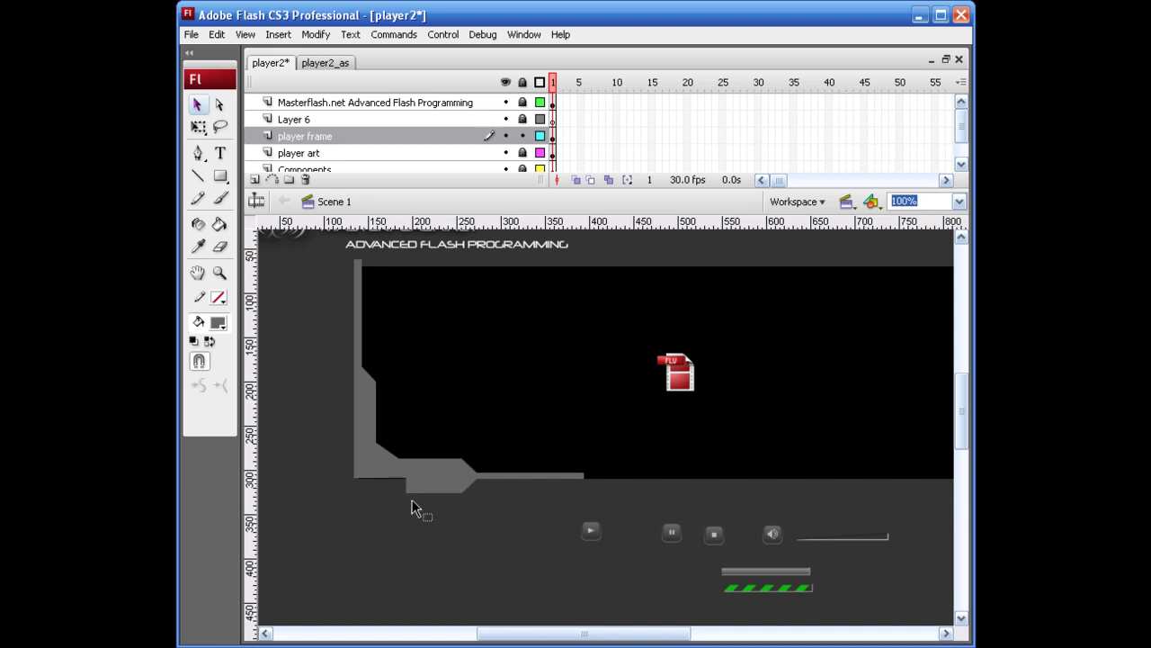
Extend the frame's lower-left corner to the tab's bottom edge, then shift the tab and its strip about 60 px right.
left_click_drag(409, 487, 355, 495)
mouse_move(639, 453)
left_mouse_down()
mouse_move(441, 477)
mouse_move(406, 505)
left_mouse_up()
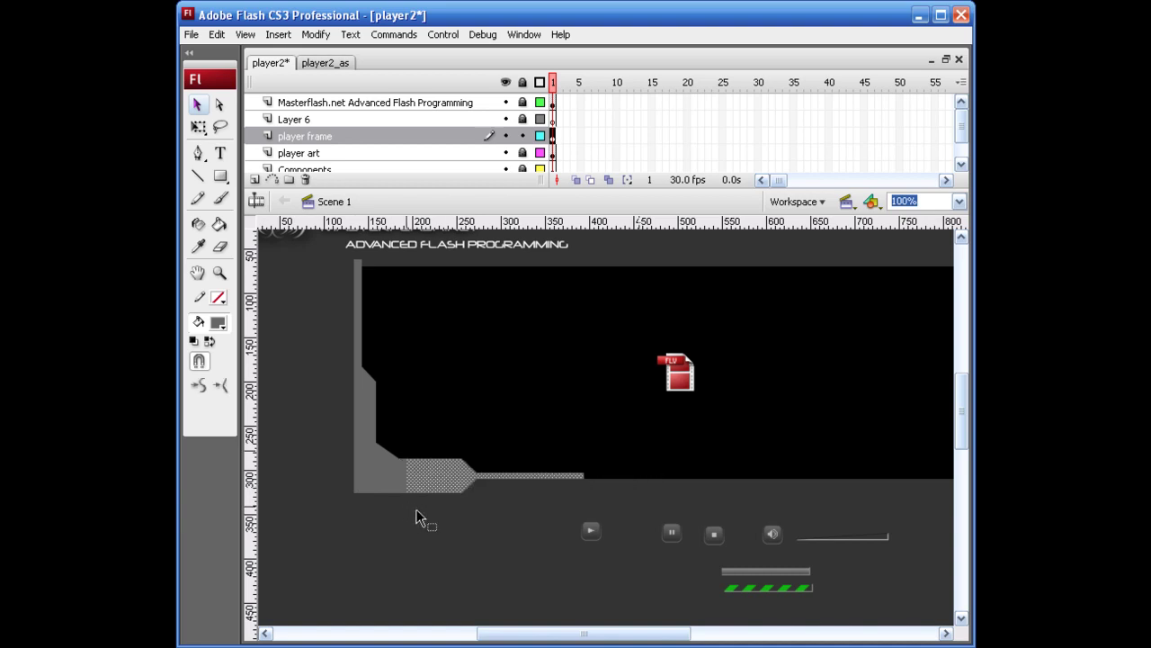
key("shift+Right")
key("shift+Right")
key("shift+Right")
key("shift+Right")
key("shift+Right")
key("shift+Right")
Duplicate the left section of the shifted tab and move the copy left to close the gap in the frame.
left_click_drag(436, 439, 505, 520)
key("shift+Left")
key("shift+Left")
key("shift+Left")
key("shift+Left")
key("shift+Left")
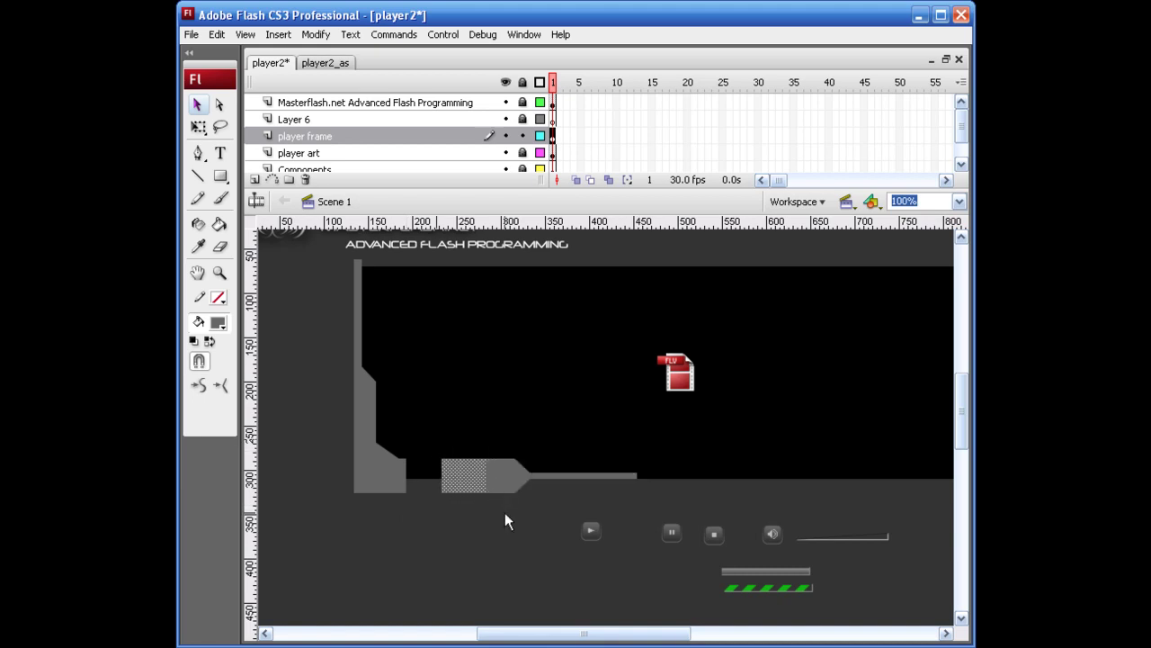
key("shift+Left")
key("shift+Left")
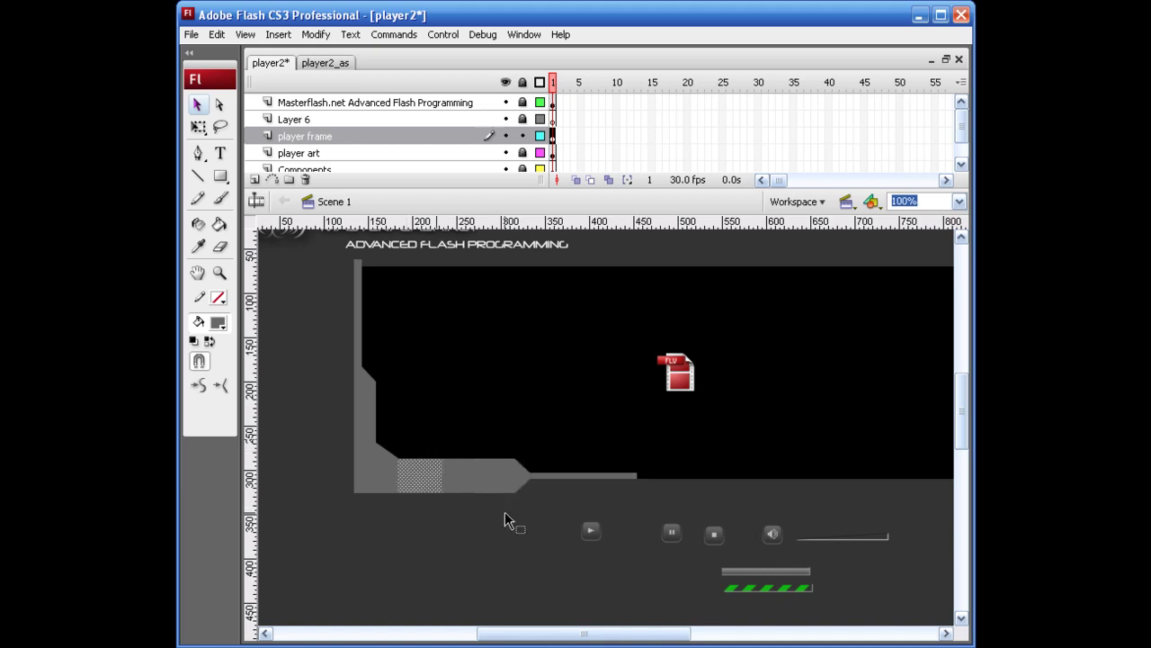
left_click(536, 556)
Select the end of the thin bottom strip and stretch it with Free Transform just past the video's right edge.
scroll(413, 514, "up", 2)
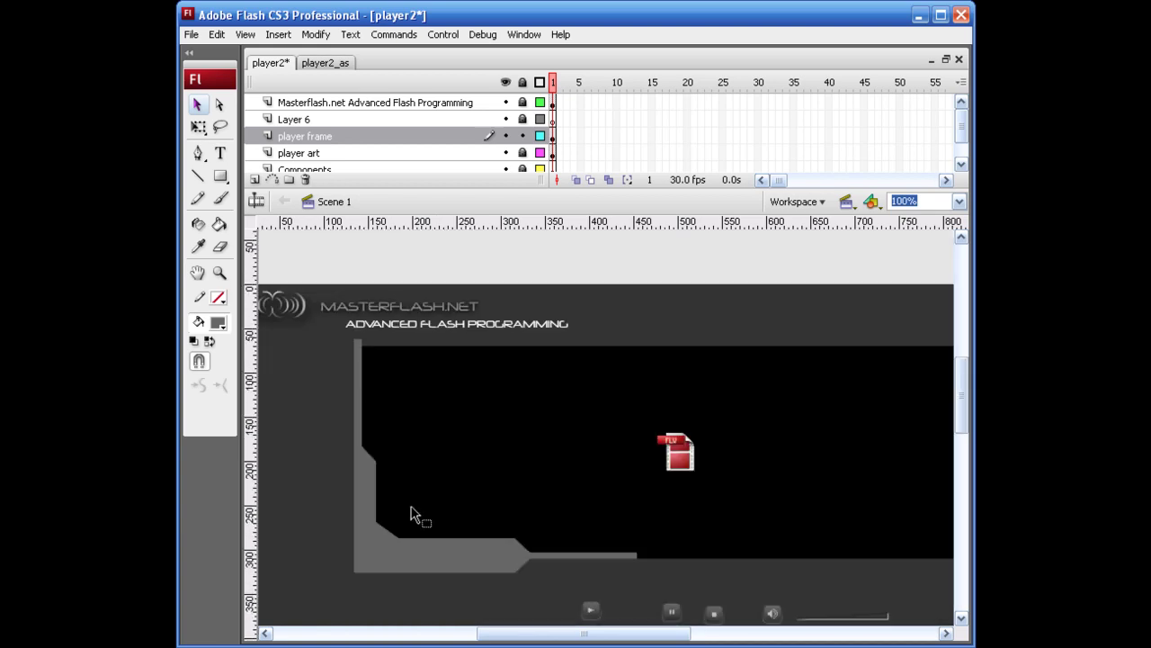
scroll(475, 513, "down", 2)
scroll(534, 567, "right", 3)
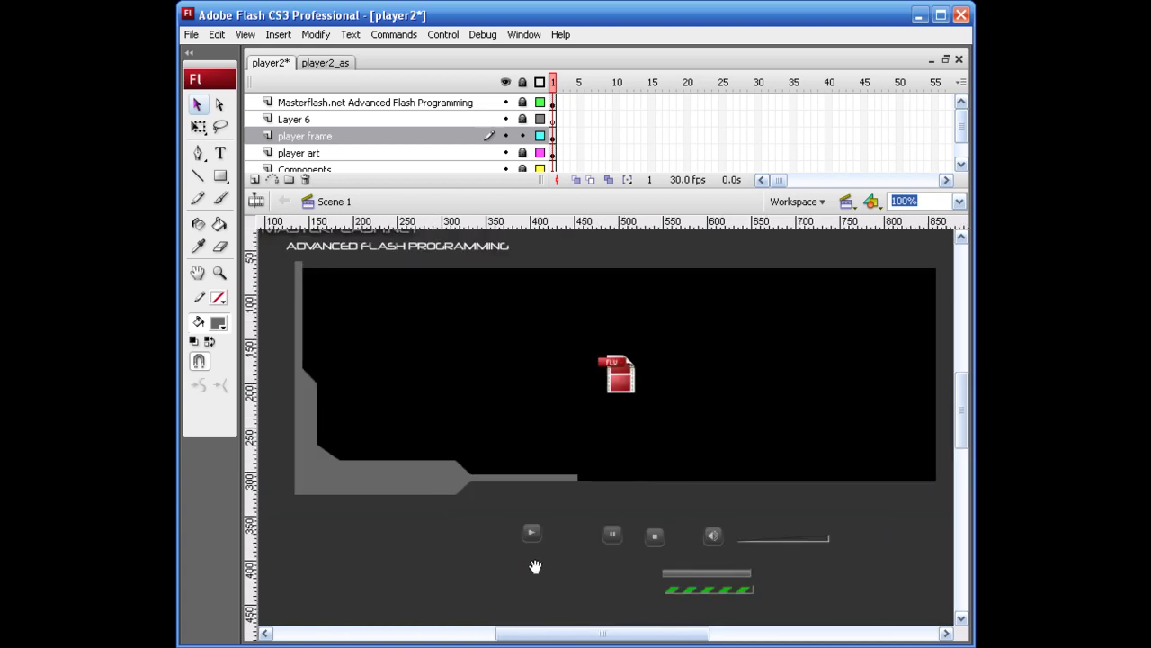
mouse_move(623, 443)
left_mouse_down()
mouse_move(515, 464)
mouse_move(509, 511)
left_mouse_up()
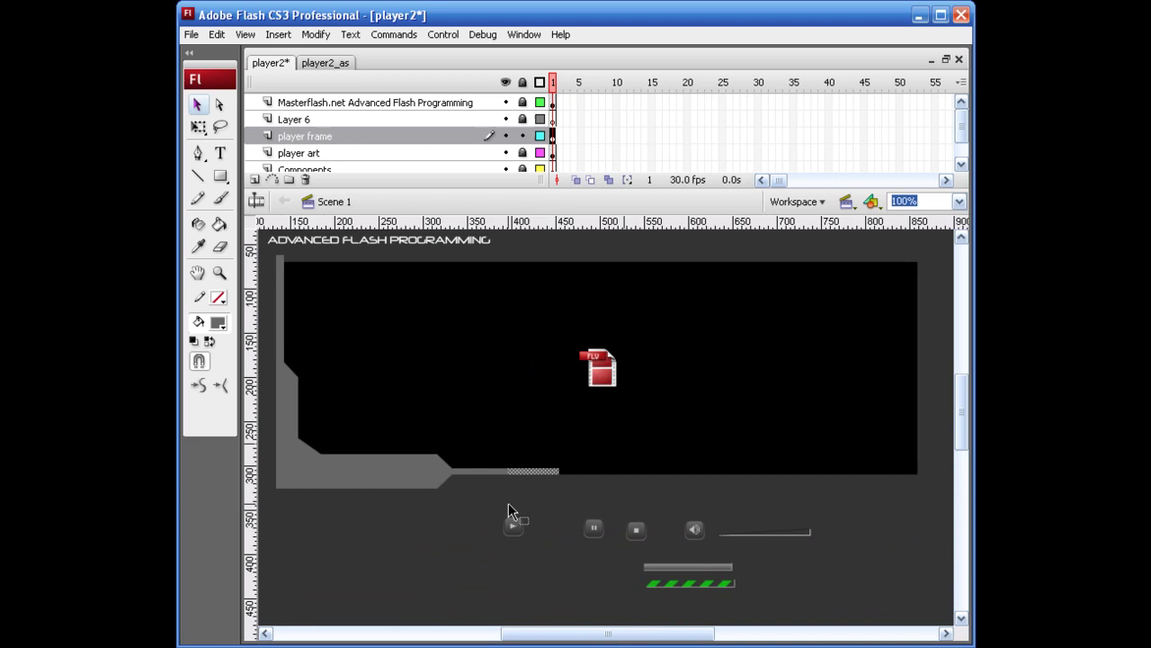
key("q")
left_click_drag(559, 471, 933, 446)
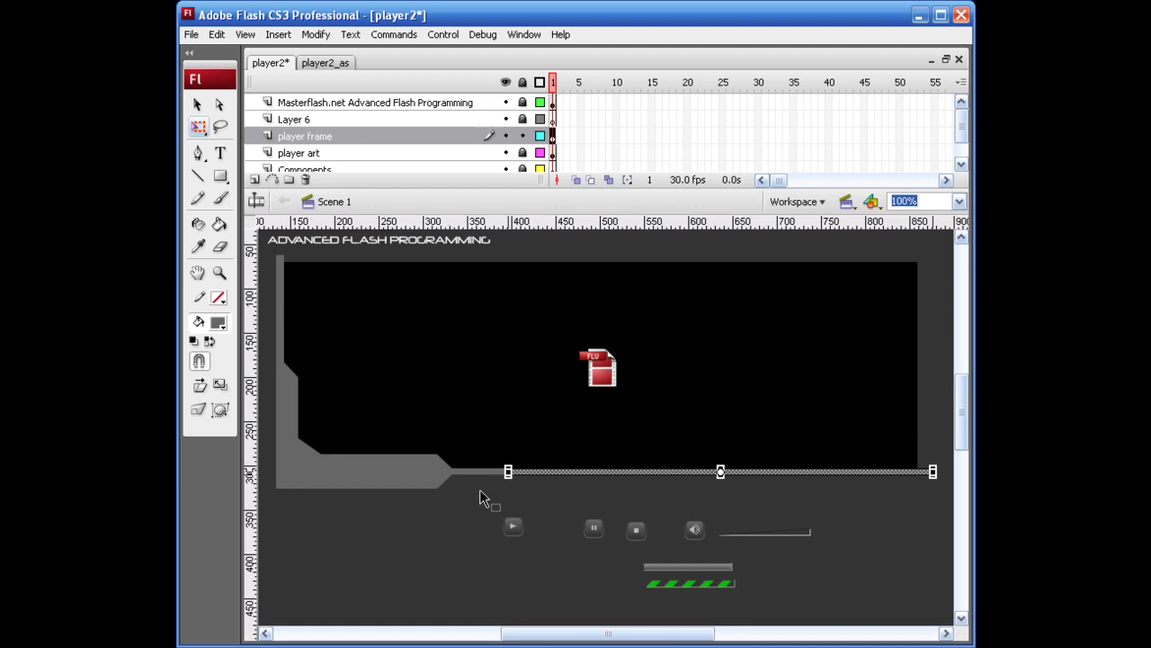
Duplicate the stretched bottom strip and move the copy up along the video's top edge.
key("shift+Up")
key("shift+Up")
key("shift+Up")
key("shift+Up")
key("shift+Up")
key("shift+Up")
key("shift+Up")
key("shift+Up")
key("shift+Up")
key("shift+Up")
key("shift+Up")
key("shift+Up")
key("shift+Up")
key("shift+Up")
key("shift+Up")
key("shift+Up")
key("shift+Up")
key("shift+Up")
key("shift+Up")
key("shift+Up")
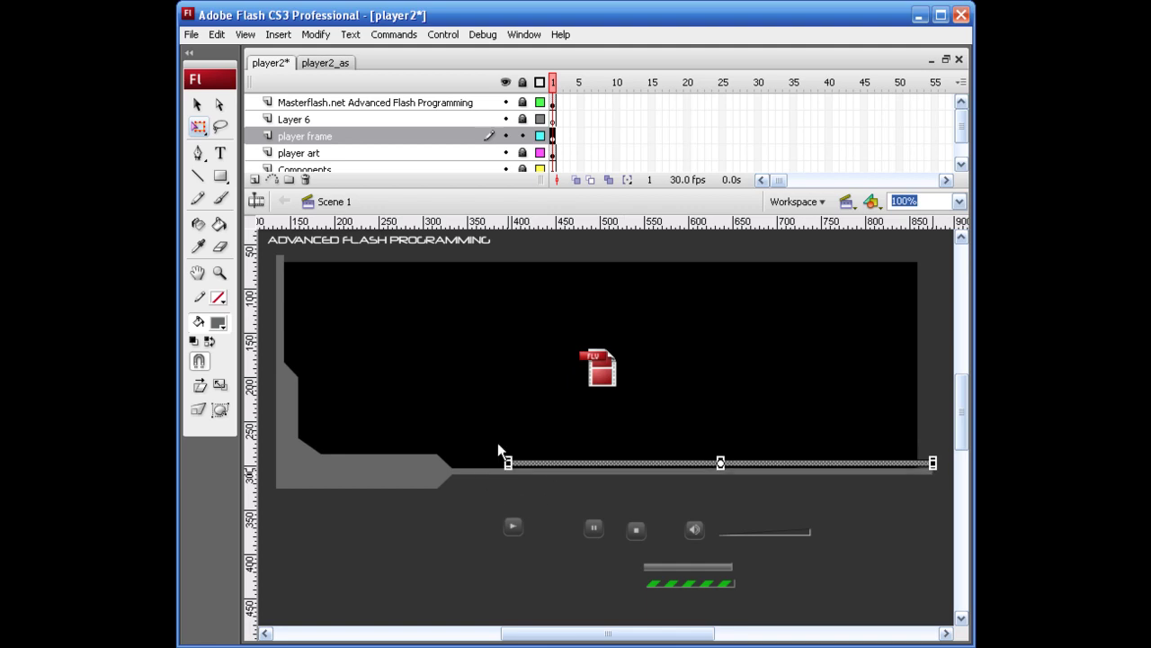
key("shift+Up")
key("shift+Up")
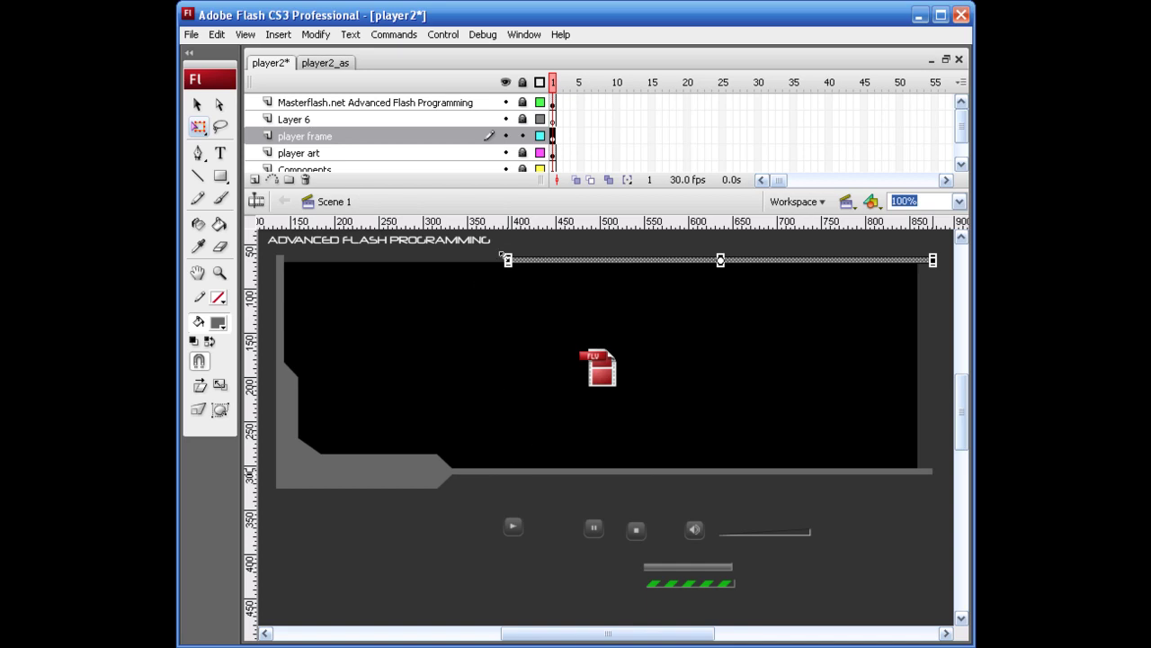
Stretch the top strip leftward until it meets the frame's vertical left bar.
left_click_drag(508, 261, 307, 261)
key("ctrl+z")
left_click_drag(508, 261, 284, 259)
left_click(347, 551)
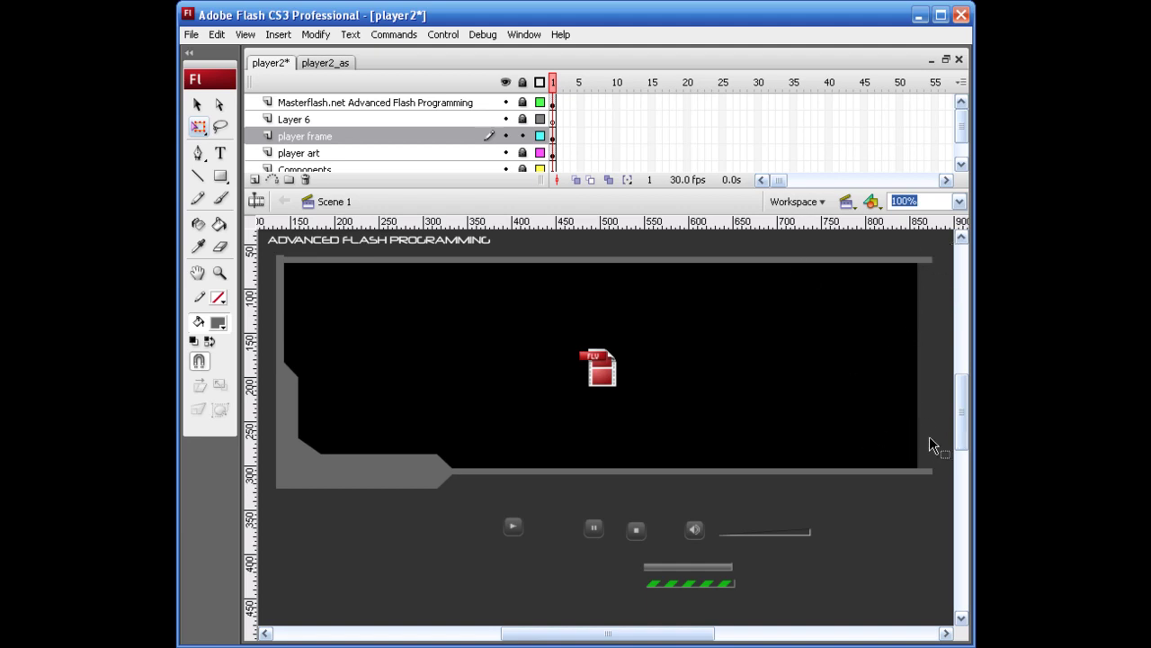
Duplicate the right section of the bottom strip, move the copy up to mid-height of the video and rotate it 90° counterclockwise.
mouse_move(929, 437)
left_mouse_down()
mouse_move(883, 506)
mouse_move(809, 513)
mouse_move(707, 504)
mouse_move(680, 490)
left_mouse_up()
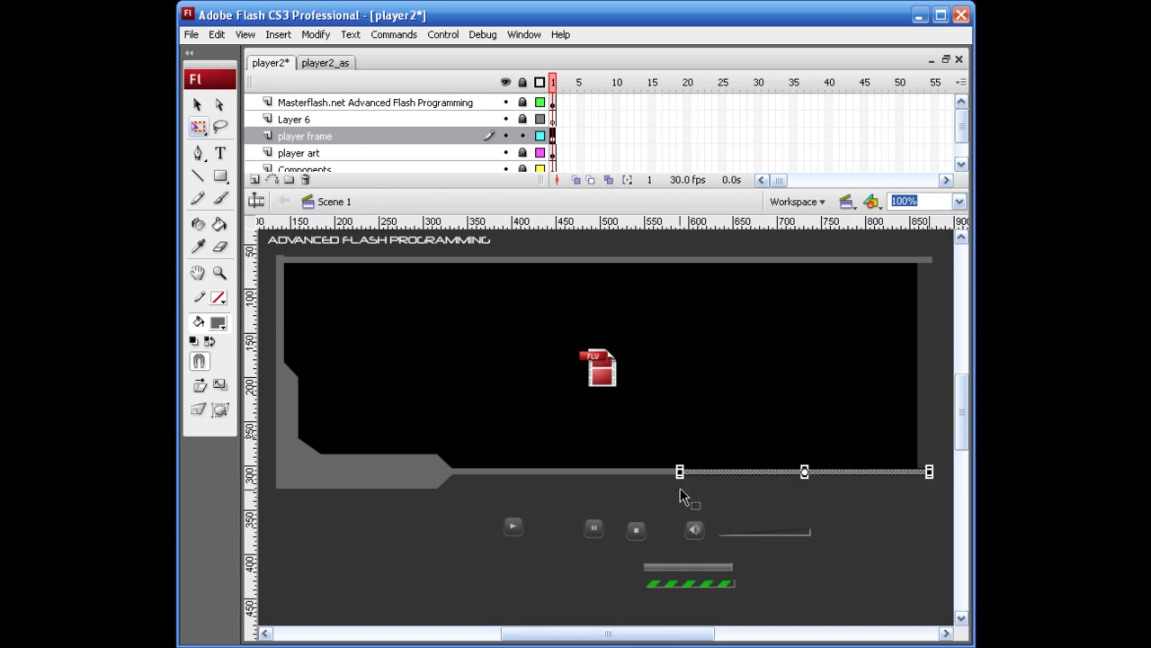
key("shift+Up")
key("shift+Up")
key("shift+Up")
key("shift+Up")
key("shift+Up")
key("shift+Up")
key("shift+Up")
key("shift+Up")
key("shift+Up")
key("shift+Up")
key("shift+Up")
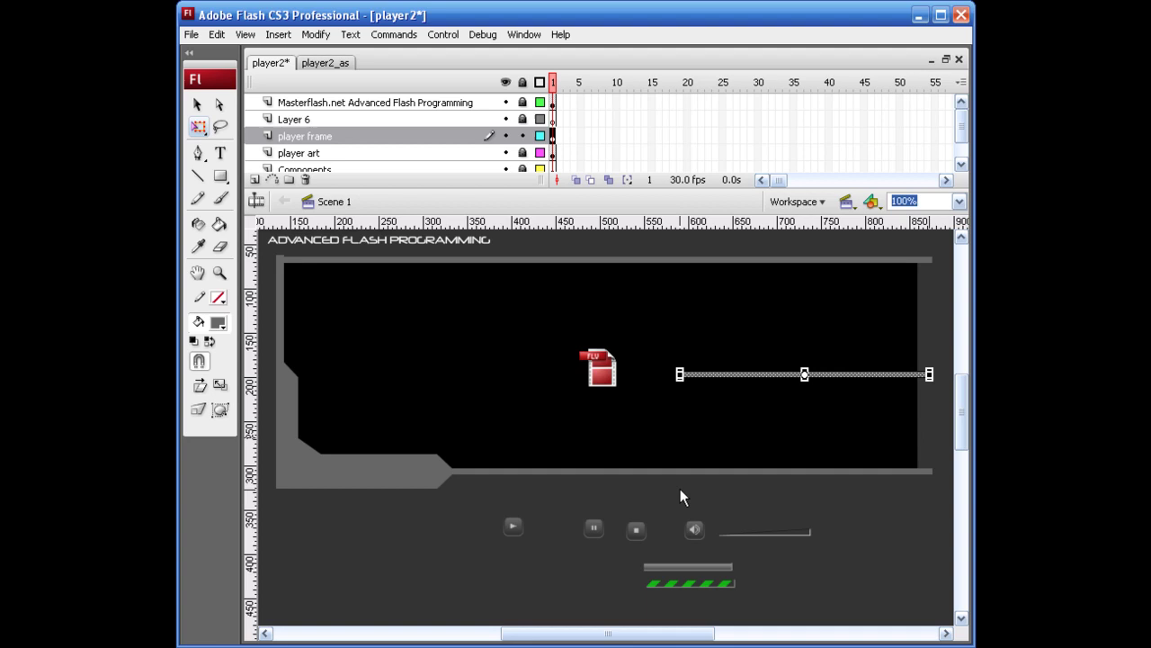
key("shift+Up")
left_click(316, 35)
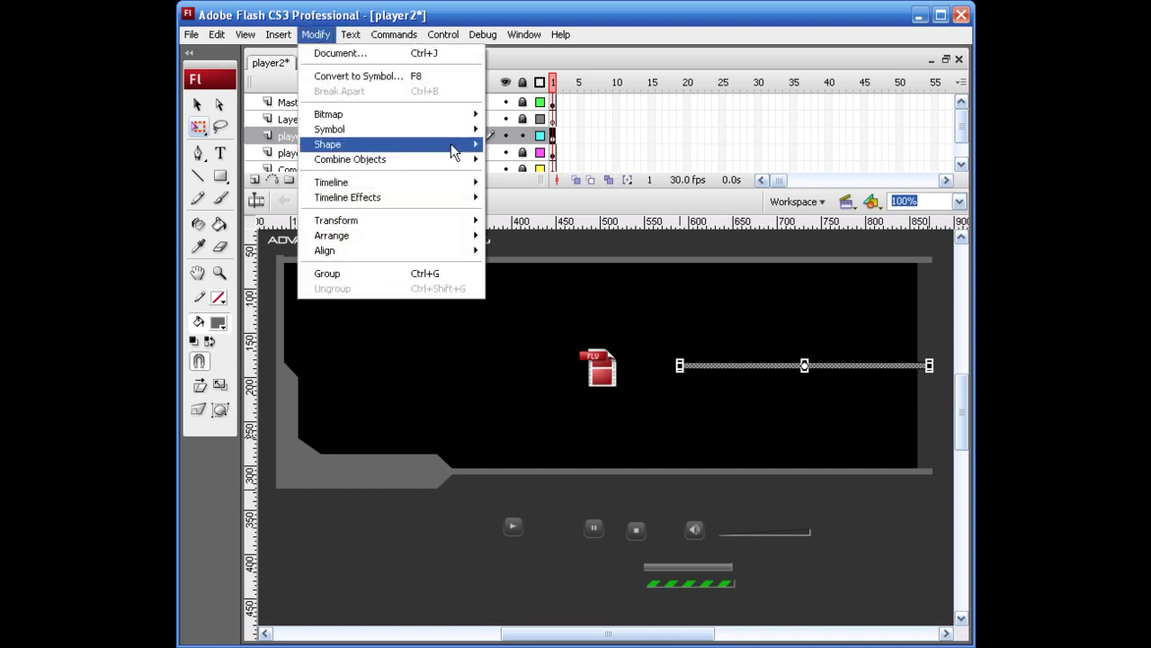
mouse_move(432, 221)
left_click(551, 334)
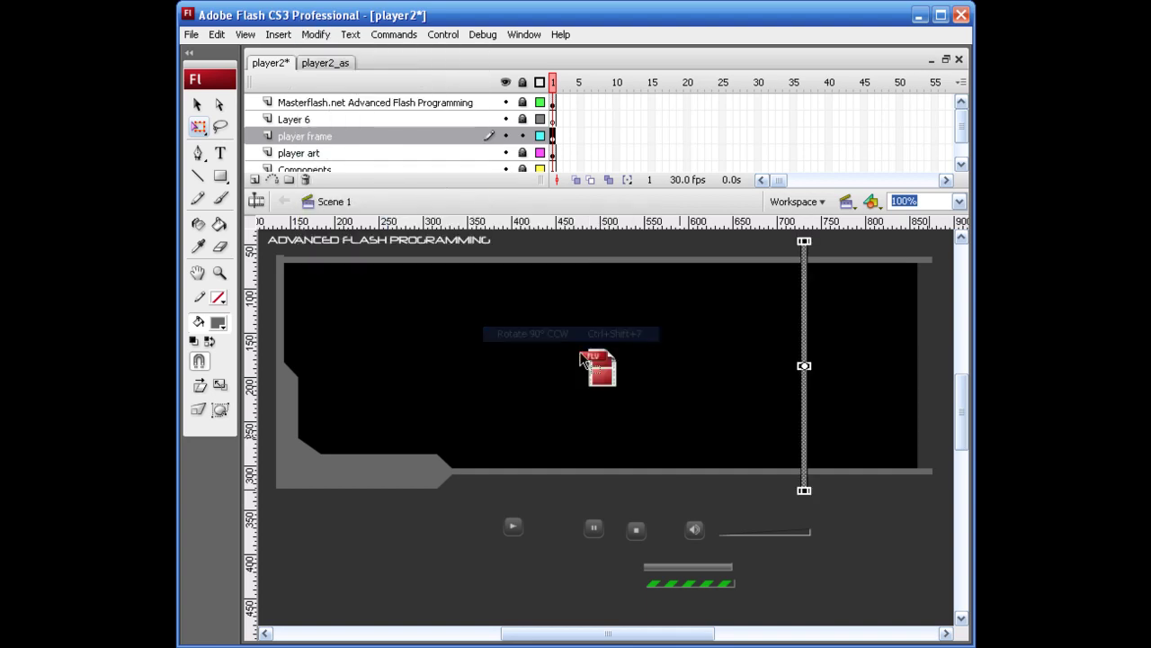
Move the vertical bar right until it covers the video's right edge, crossing the top and bottom strips.
key("shift+Right")
key("shift+Right")
key("shift+Right")
key("shift+Right")
key("shift+Right")
key("shift+Right")
key("shift+Right")
key("shift+Right")
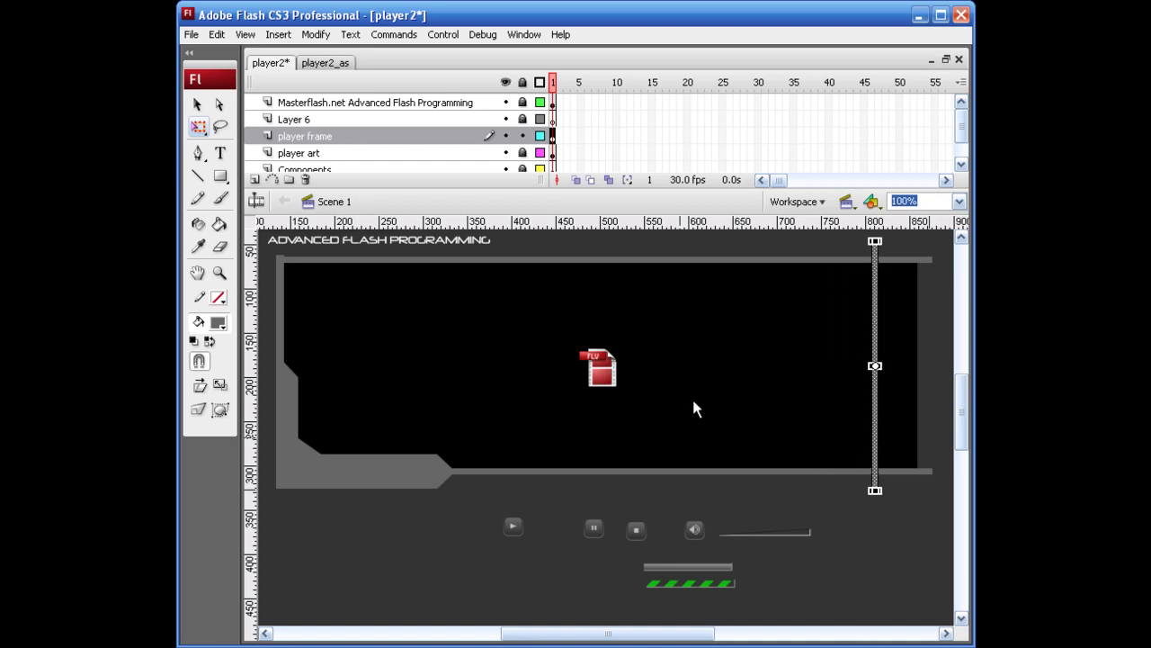
key("shift+Right")
key("shift+Right")
key("shift+Right")
key("v")
key("shift+Right")
key("Right")
key("Right")
key("Right")
key("Right")
key("Right")
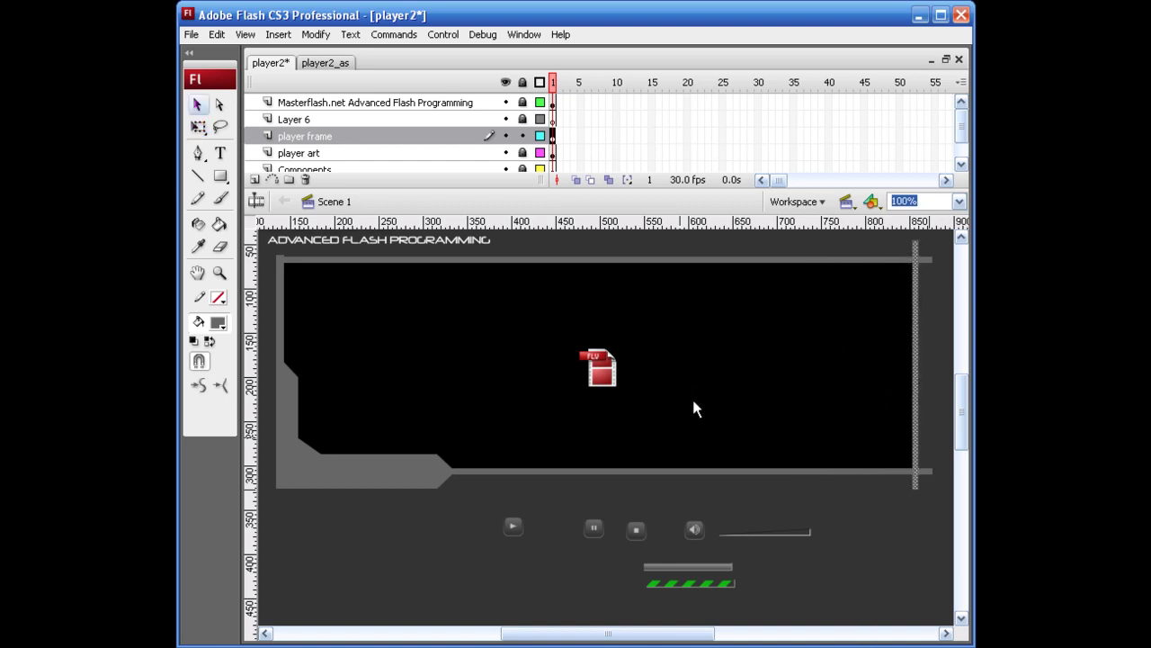
left_click(804, 504)
Trim the left bar's protruding upper end flush with the top strip's upper edge.
key("space")
left_click_drag(548, 460, 565, 507)
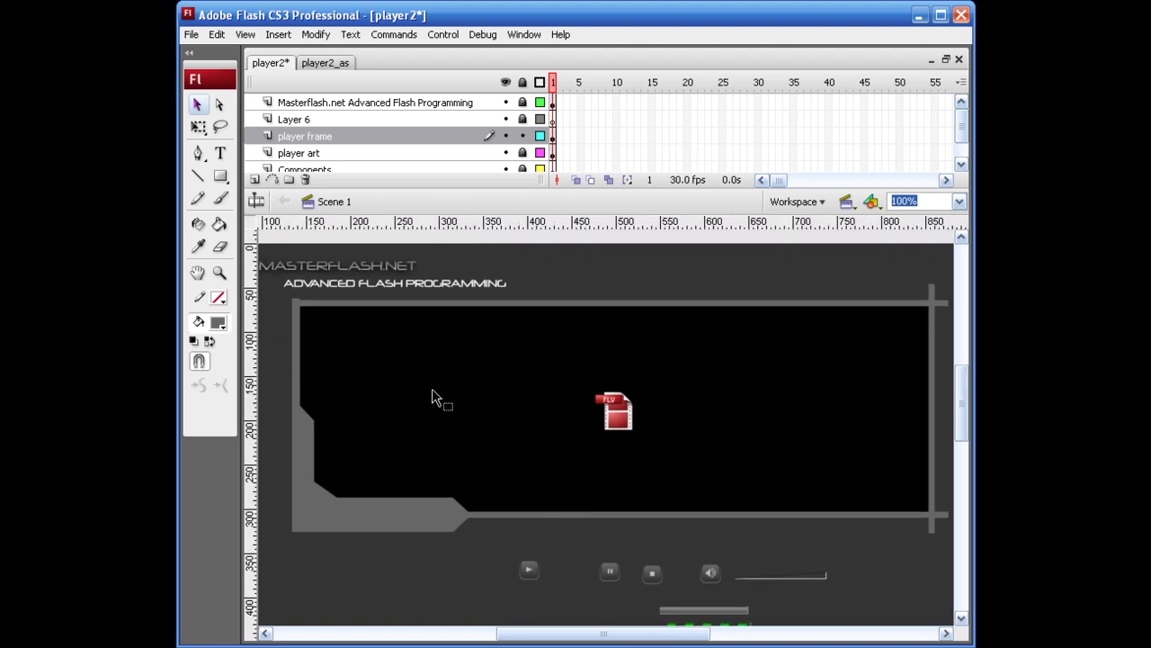
key("z")
left_click_drag(281, 279, 402, 334)
key("v")
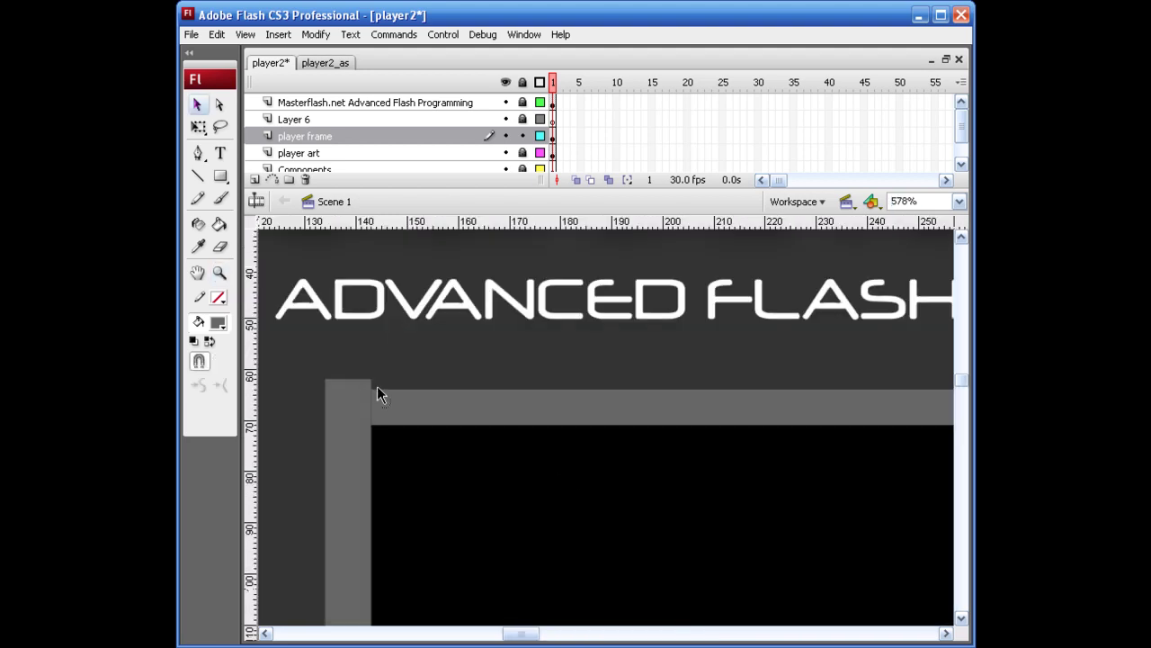
left_click(377, 389)
left_click(390, 374)
left_click_drag(371, 379, 327, 390)
key("ctrl+1")
Try to cut off the strip ends protruding beyond the right bar in one selection, and undo it.
left_click_drag(682, 531, 402, 425)
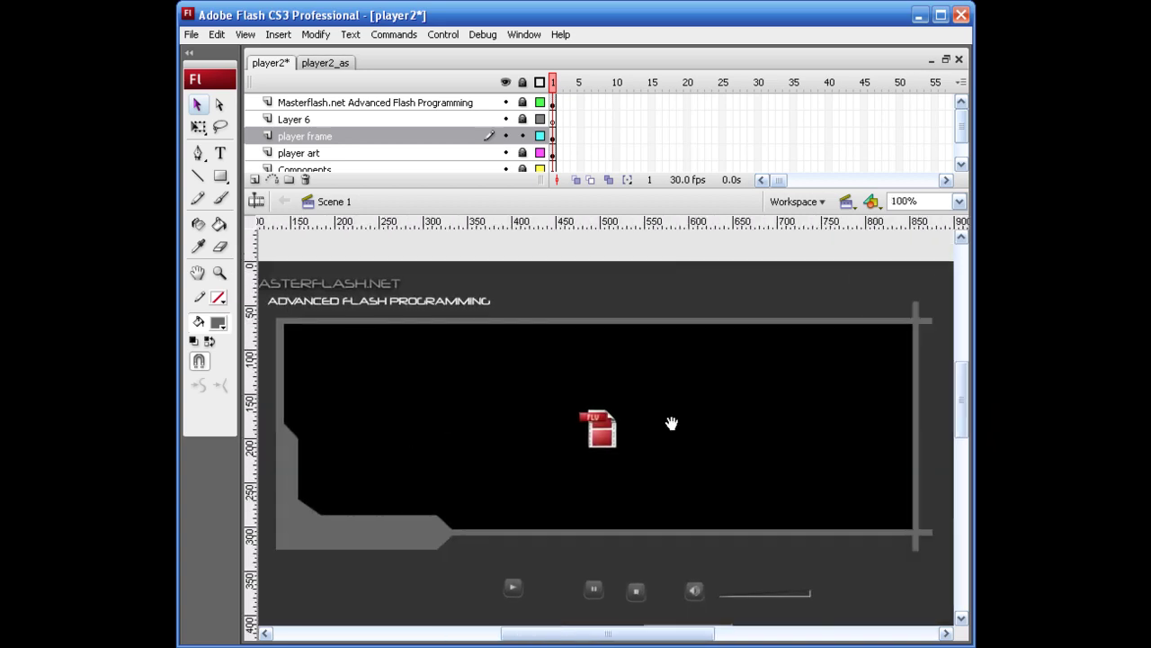
left_click_drag(837, 389, 663, 402)
mouse_move(844, 286)
left_mouse_down()
mouse_move(789, 495)
mouse_move(750, 606)
mouse_move(742, 597)
left_mouse_up()
left_click(751, 604)
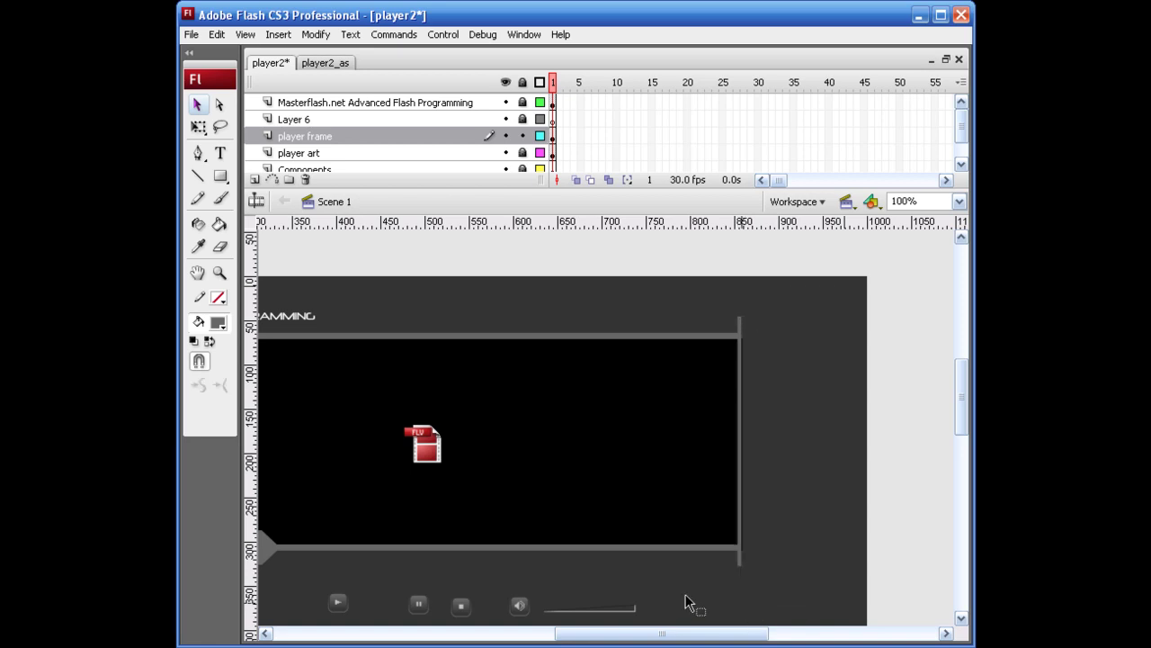
key("ctrl+z")
left_click(792, 489)
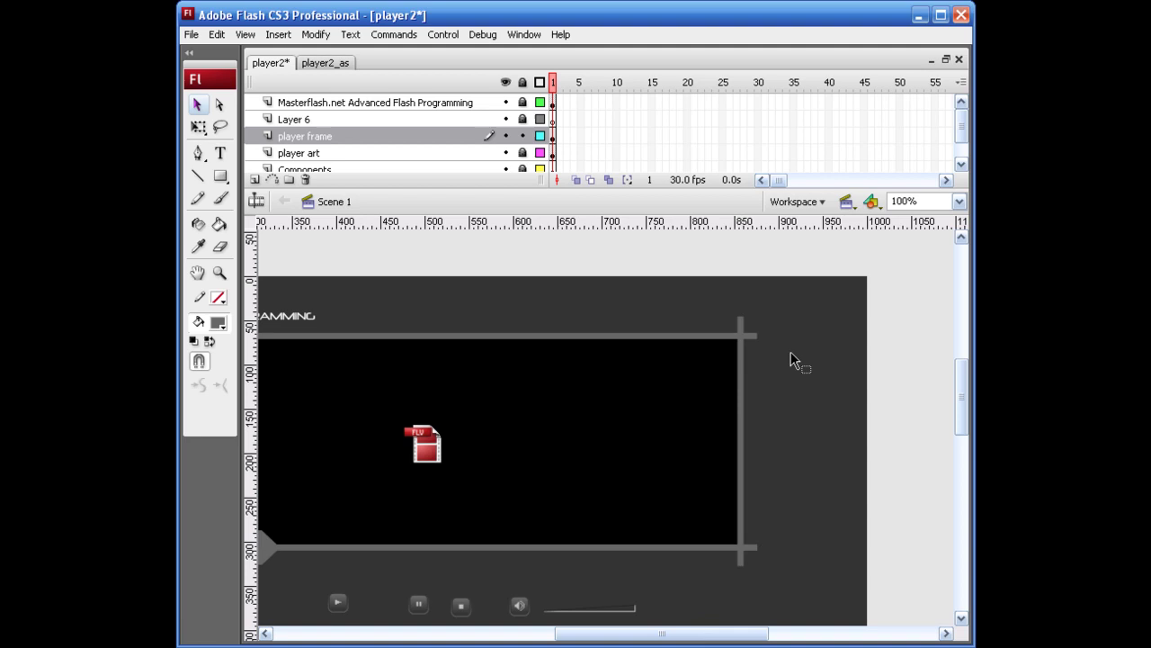
Trim the overhanging bar and strip ends at the frame's upper-right corner into a clean corner.
key("ctrl+space")
left_click_drag(720, 314, 864, 449)
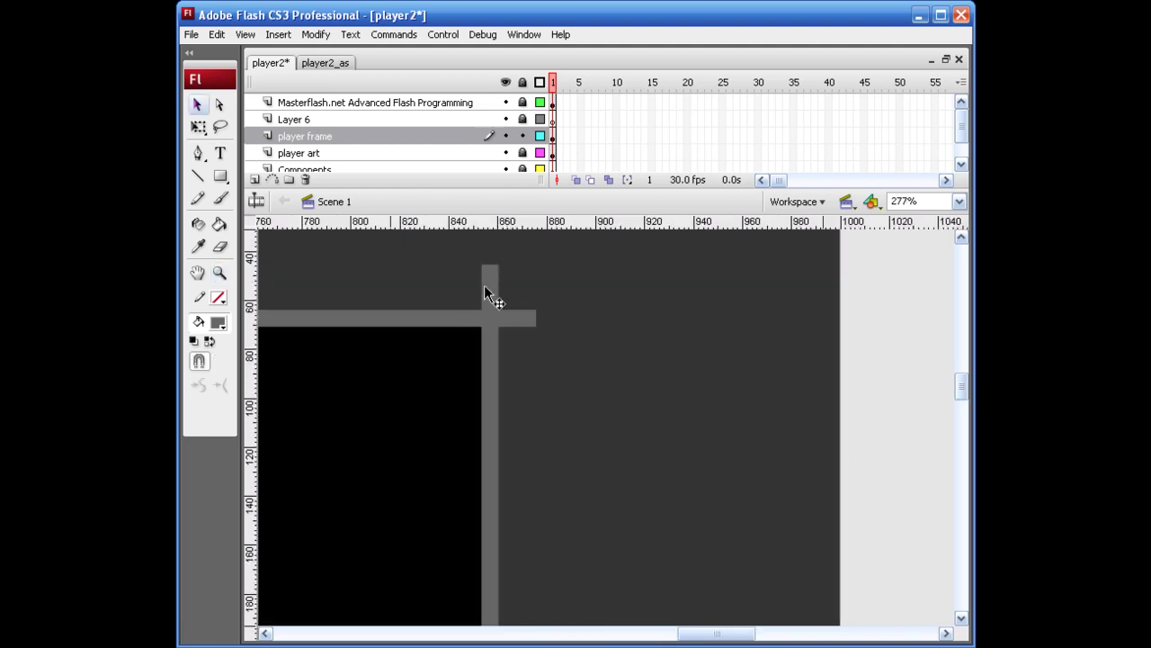
left_click_drag(494, 266, 501, 309)
left_click_drag(479, 267, 500, 337)
Trim the overhanging bar and strip ends at the frame's lower-right corner into a clean corner.
scroll(531, 336, "down", 7)
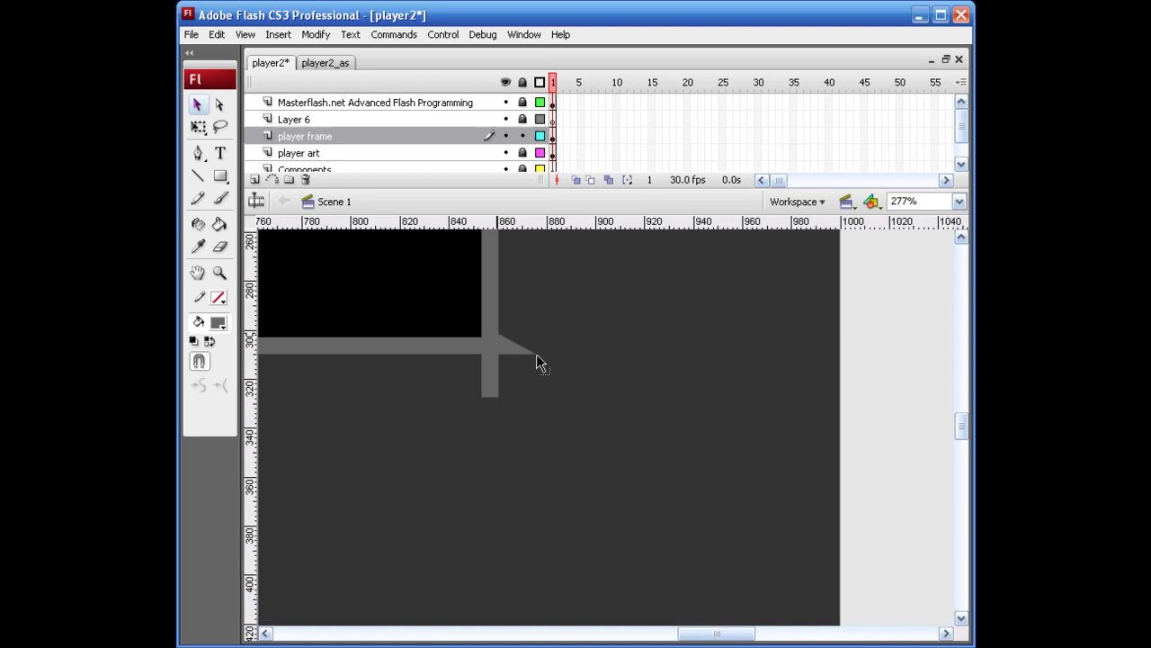
left_click(497, 393)
left_click(471, 410)
left_click_drag(482, 396, 503, 353)
key("ctrl+1")
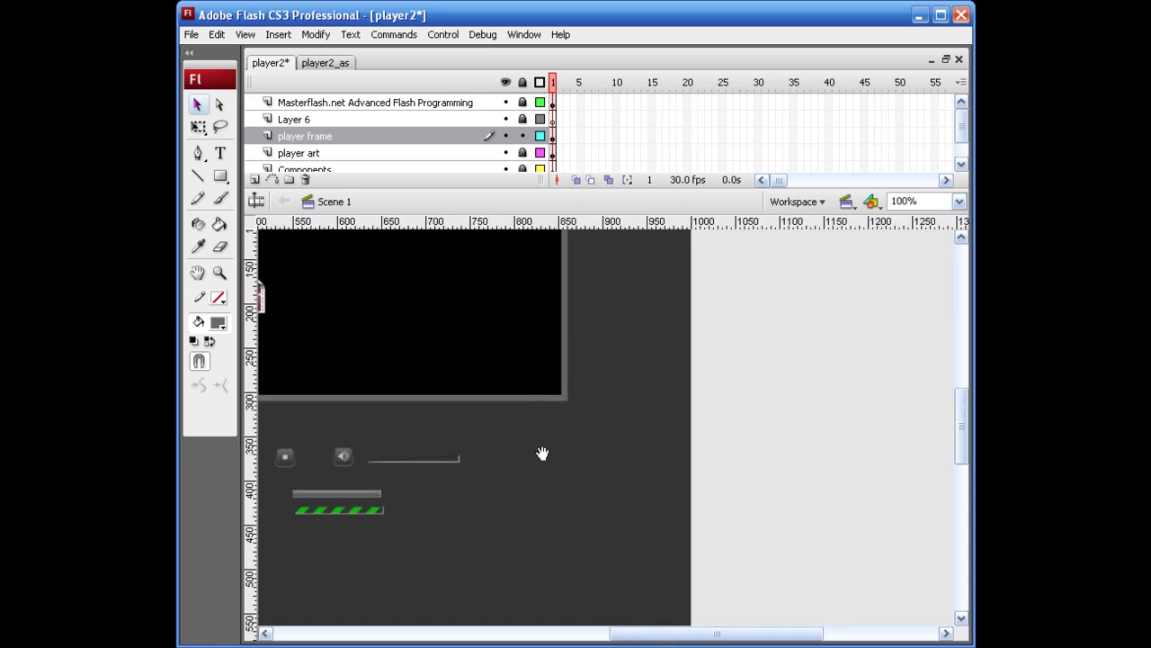
Select the whole player frame shape and apply a solid gray fill to it.
left_click_drag(542, 455, 908, 542)
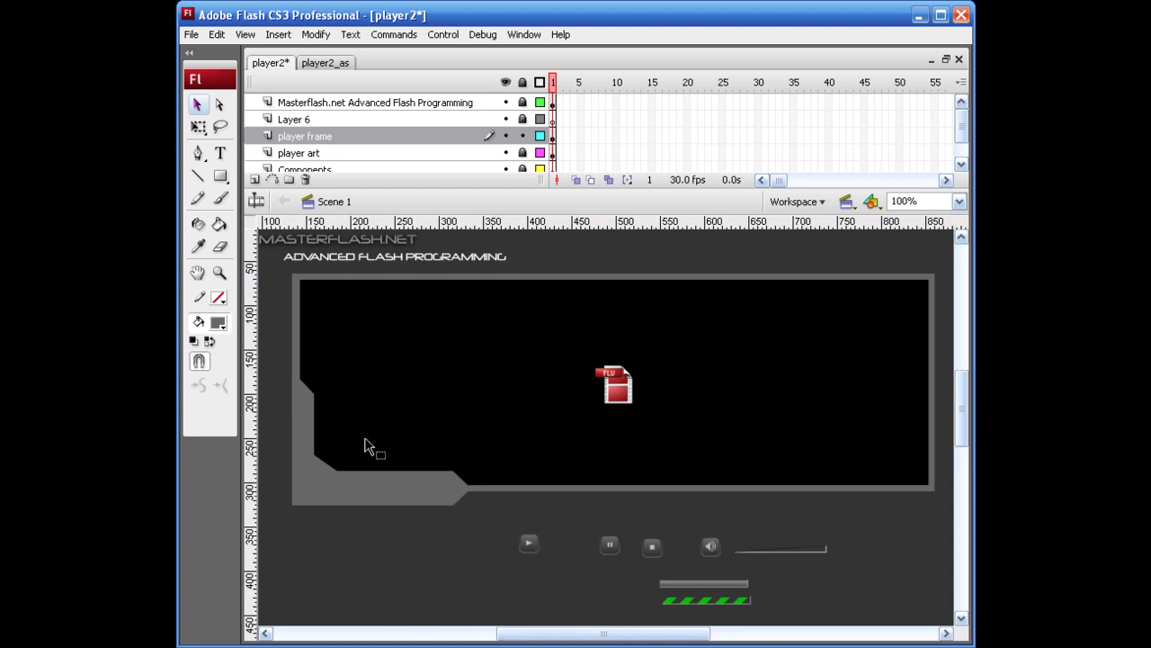
left_click(365, 491)
left_click(219, 324)
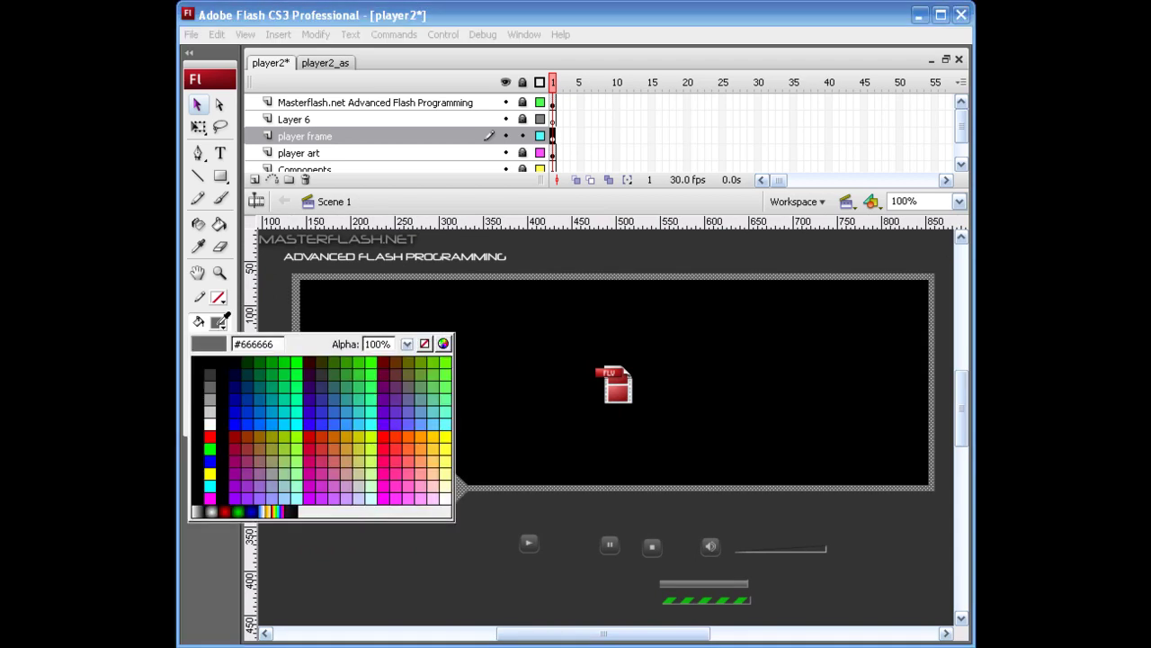
left_click(216, 376)
left_click(416, 544)
Convert the whole frame shape to a movie clip symbol named player_frame1.
left_click(413, 487)
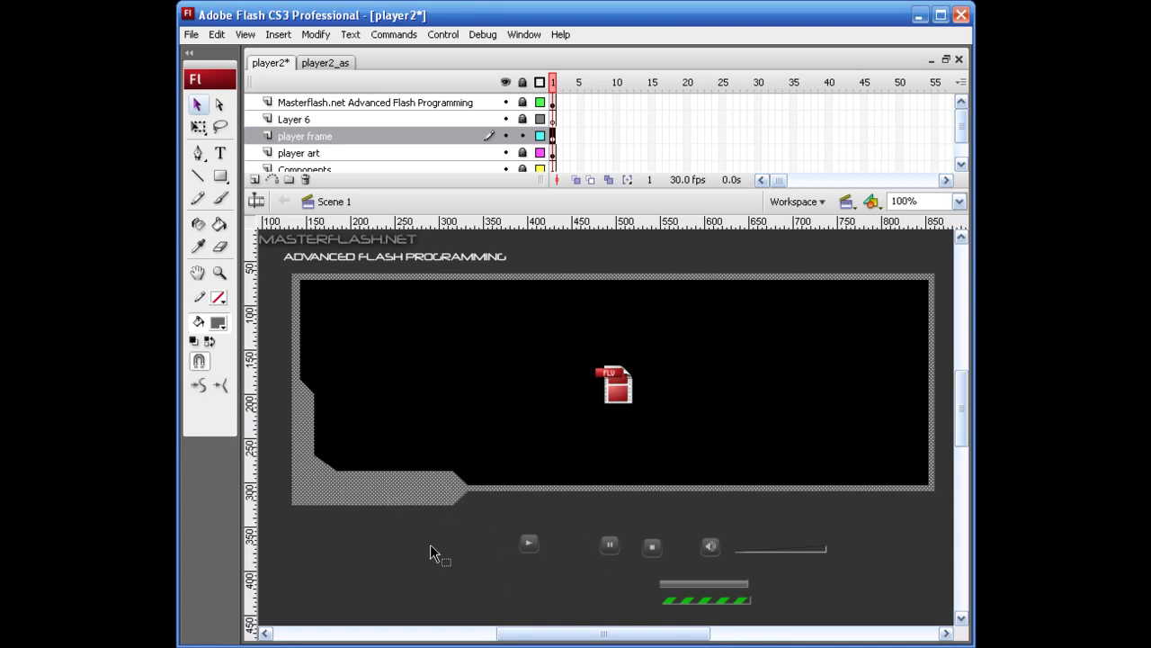
key("F8")
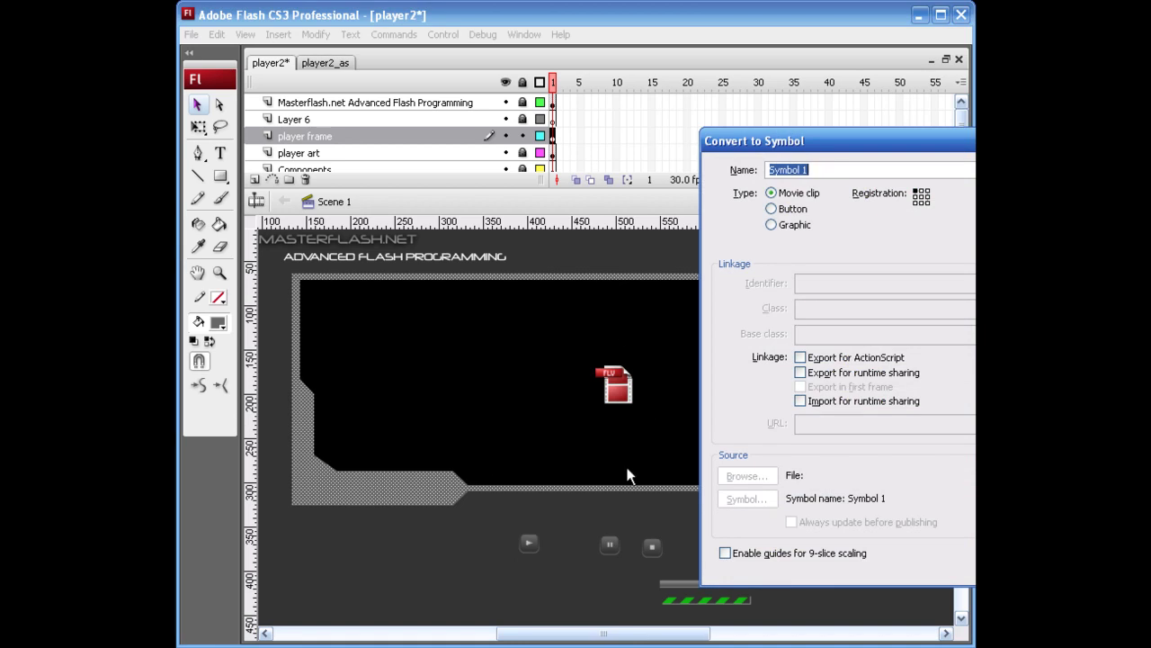
type("player_frame1")
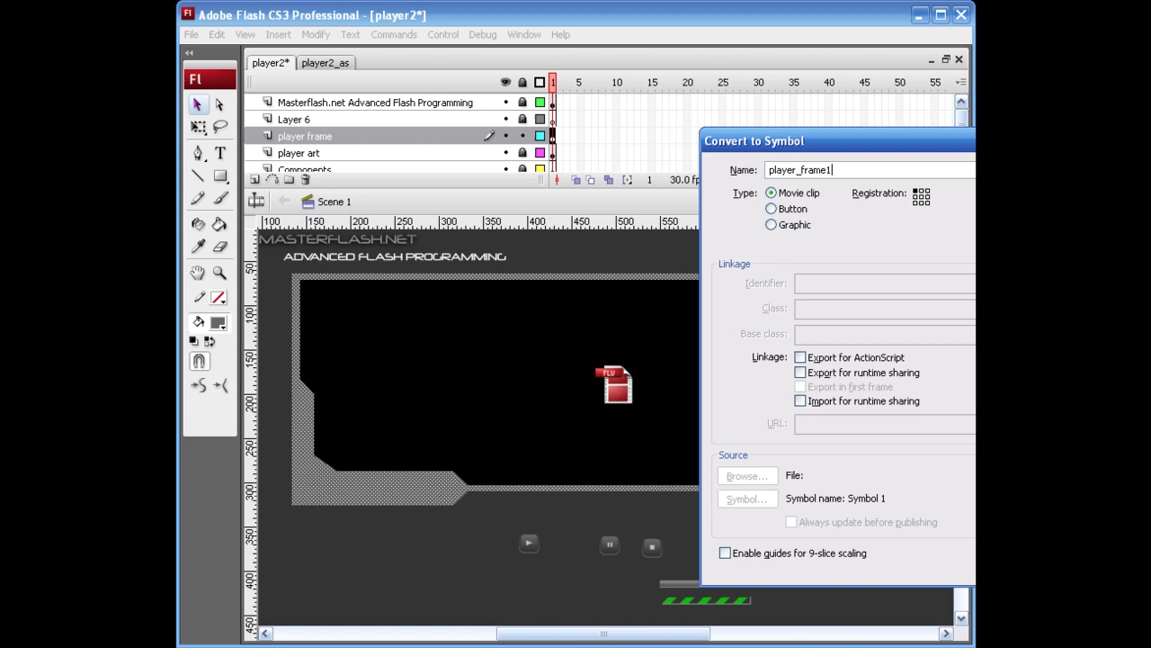
key("Return")
left_click(483, 520)
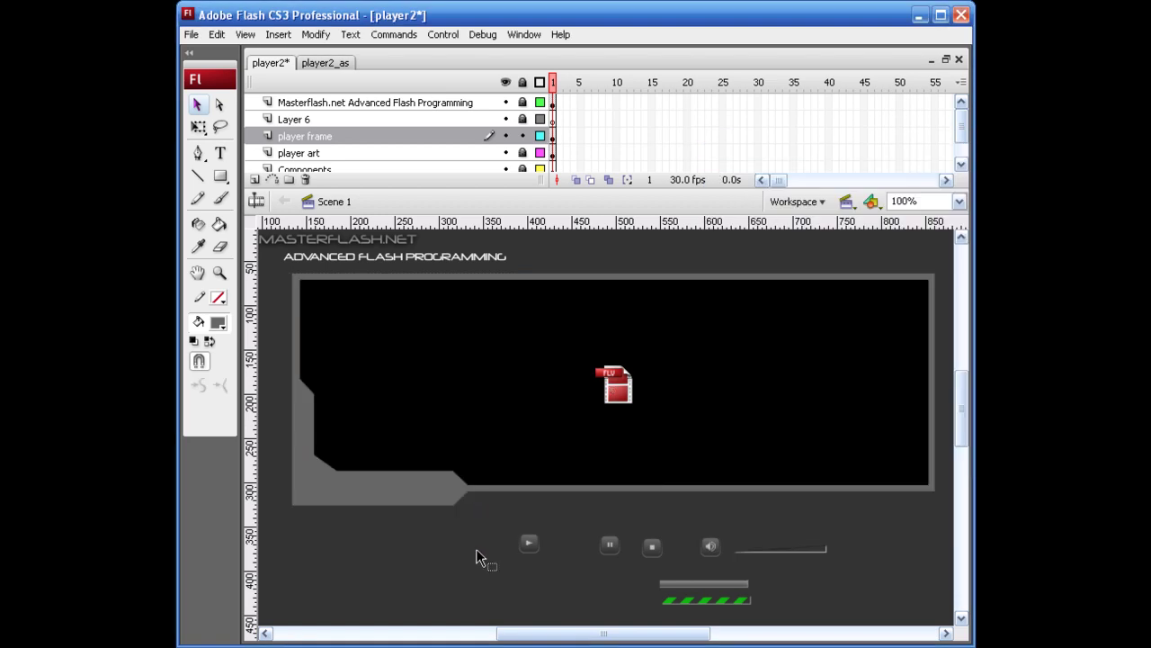
Apply the saved filter preset with two Drop Shadows and a Bevel to the player_frame1 movie clip.
left_click(435, 496)
key("ctrl+F3")
left_click_drag(544, 529, 559, 322)
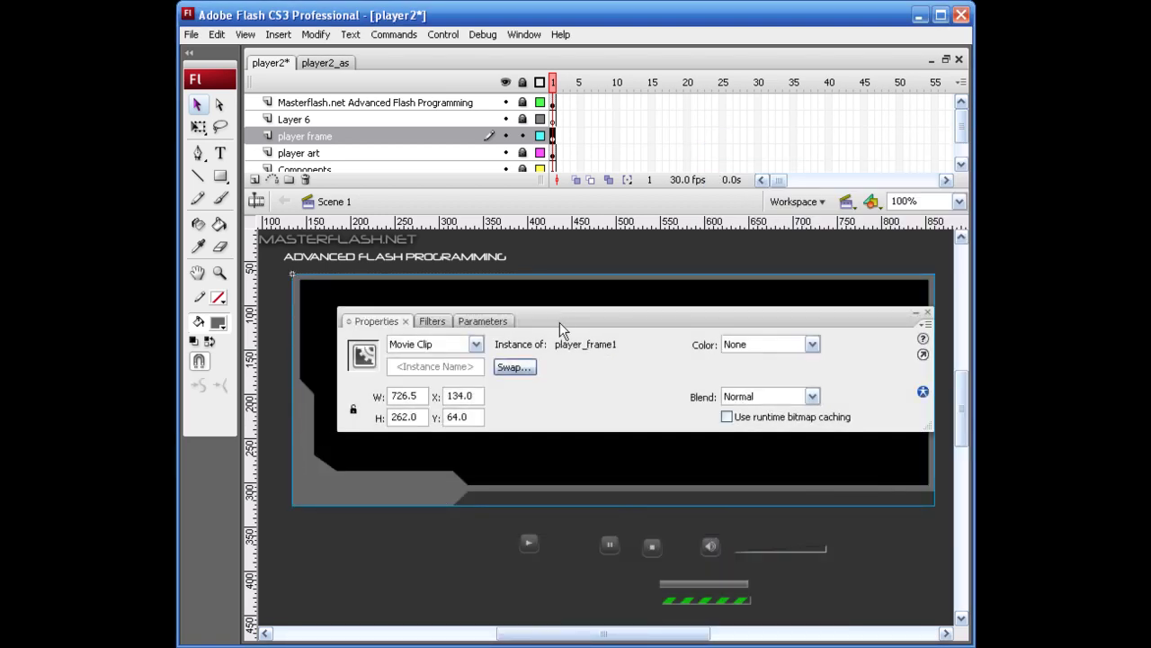
left_click(432, 321)
left_click(354, 338)
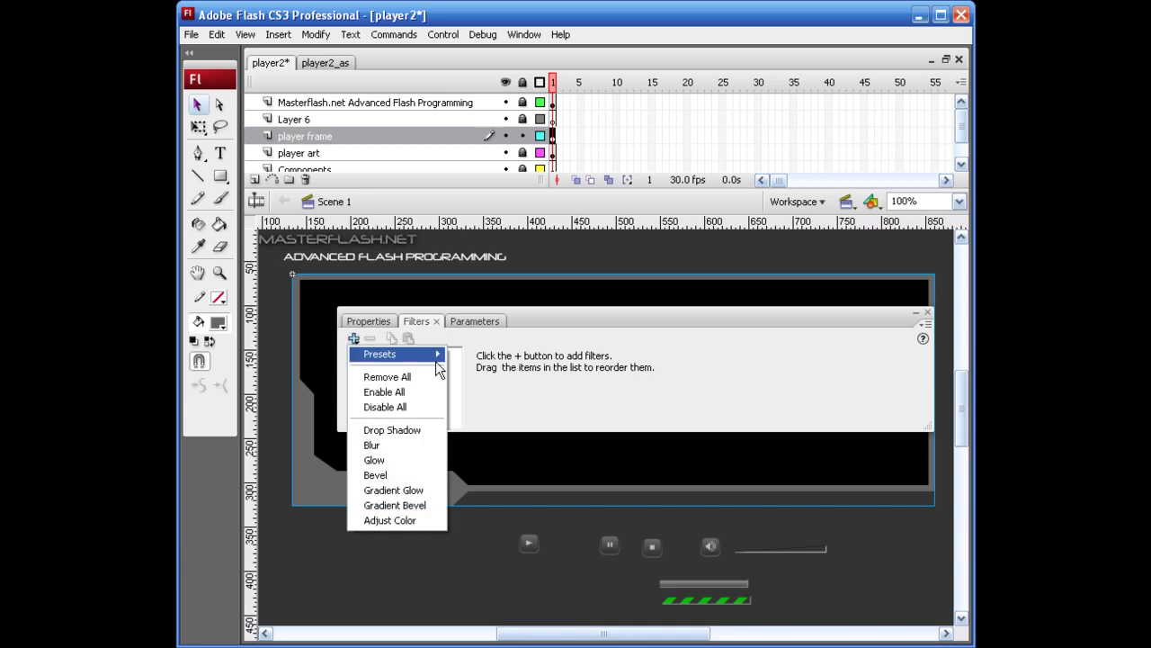
mouse_move(436, 360)
left_click(510, 405)
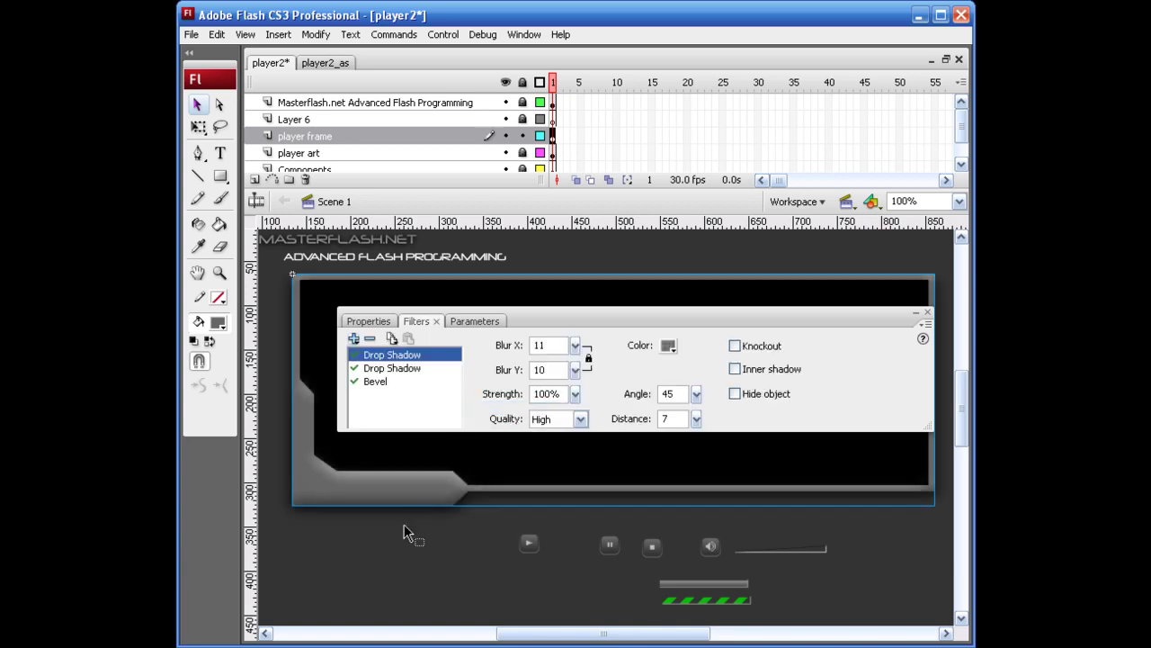
left_click(405, 532)
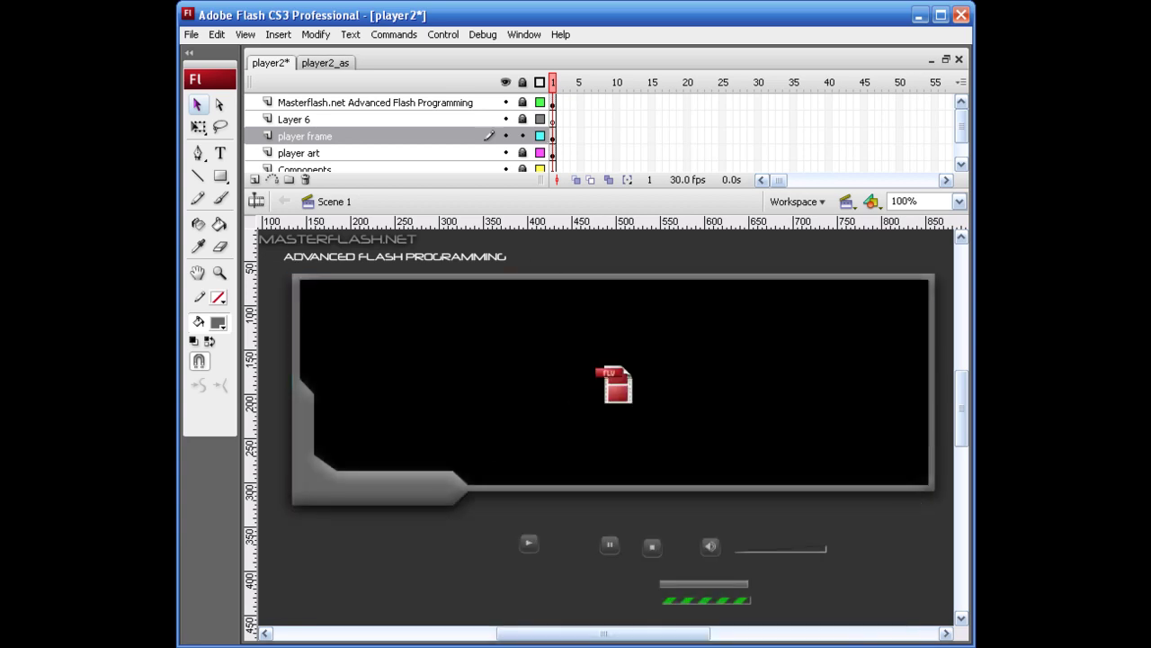
Unlock all layers so that the player controls can be edited.
left_click(455, 498)
left_click(449, 540)
left_click_drag(496, 506, 625, 561)
left_click_drag(529, 548, 453, 551)
left_click(523, 82)
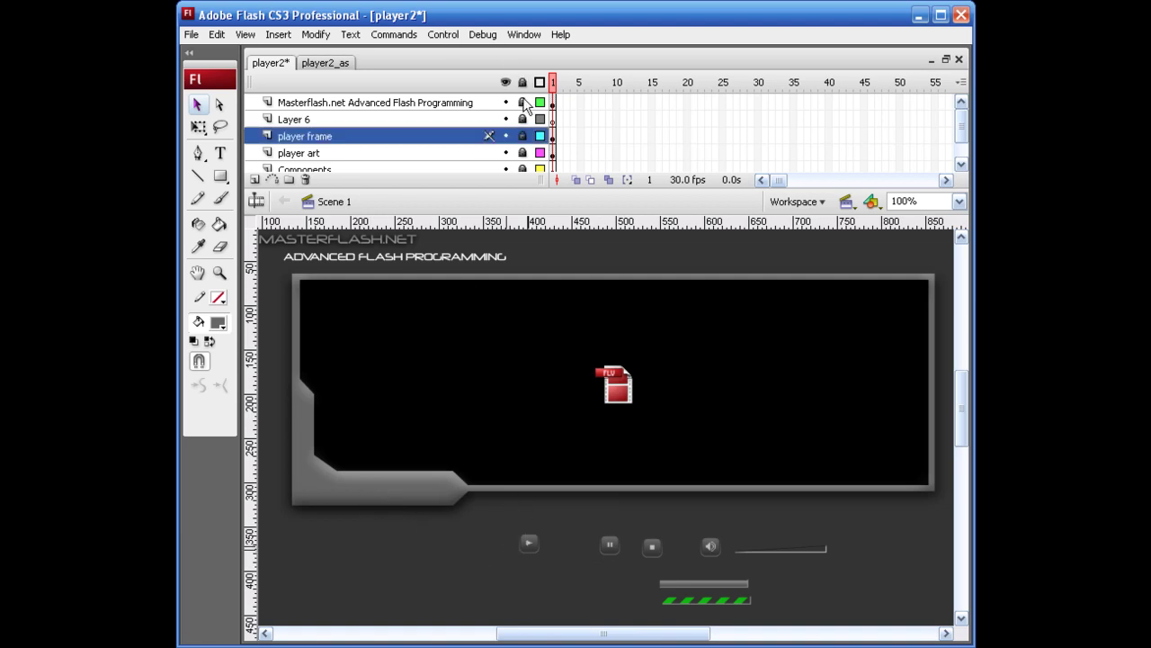
left_click(522, 86)
Try to bring the player controls in front of the frame by raising the player art layer, and undo the reordering.
left_click_drag(531, 555, 310, 476)
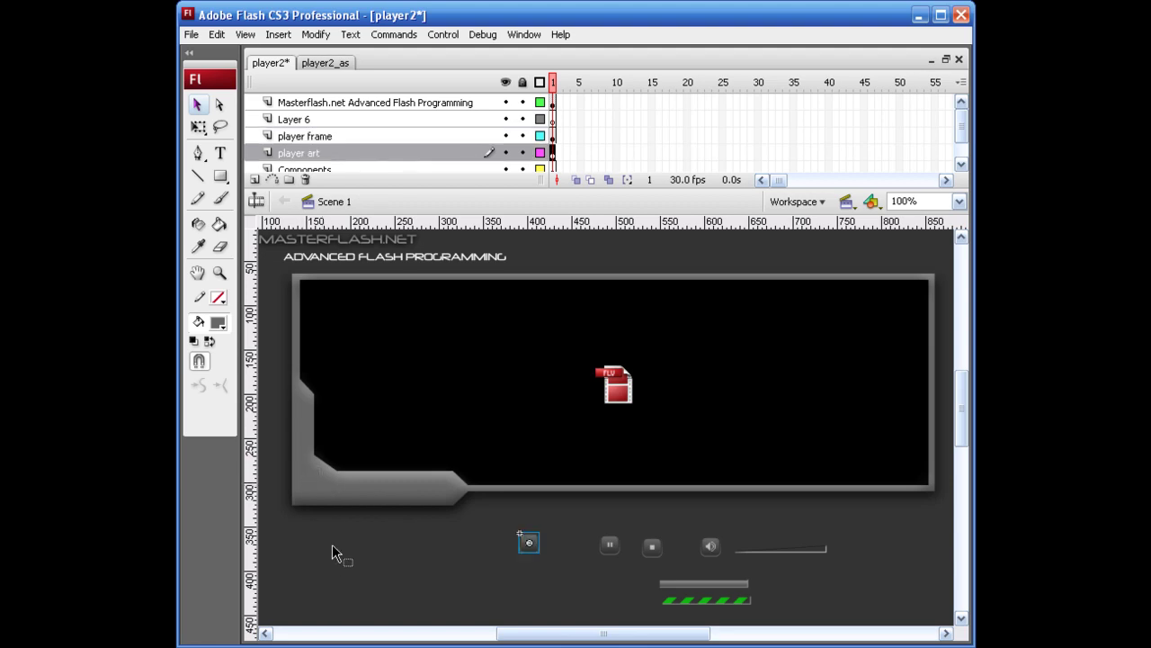
left_click_drag(328, 155, 321, 130)
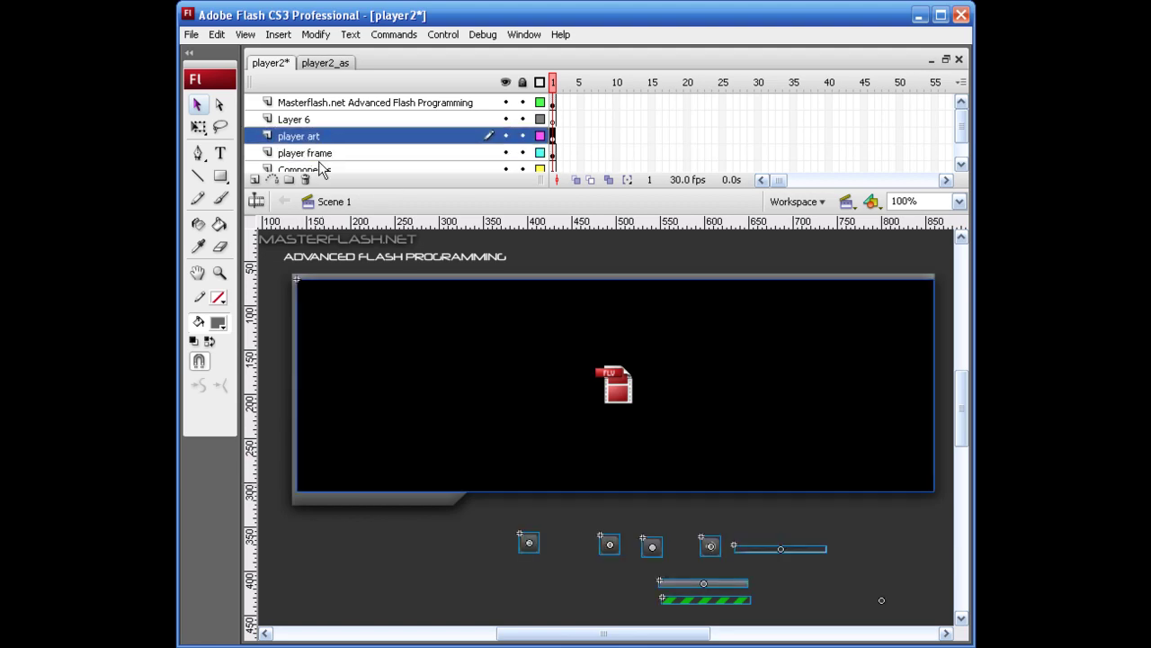
left_click(449, 526)
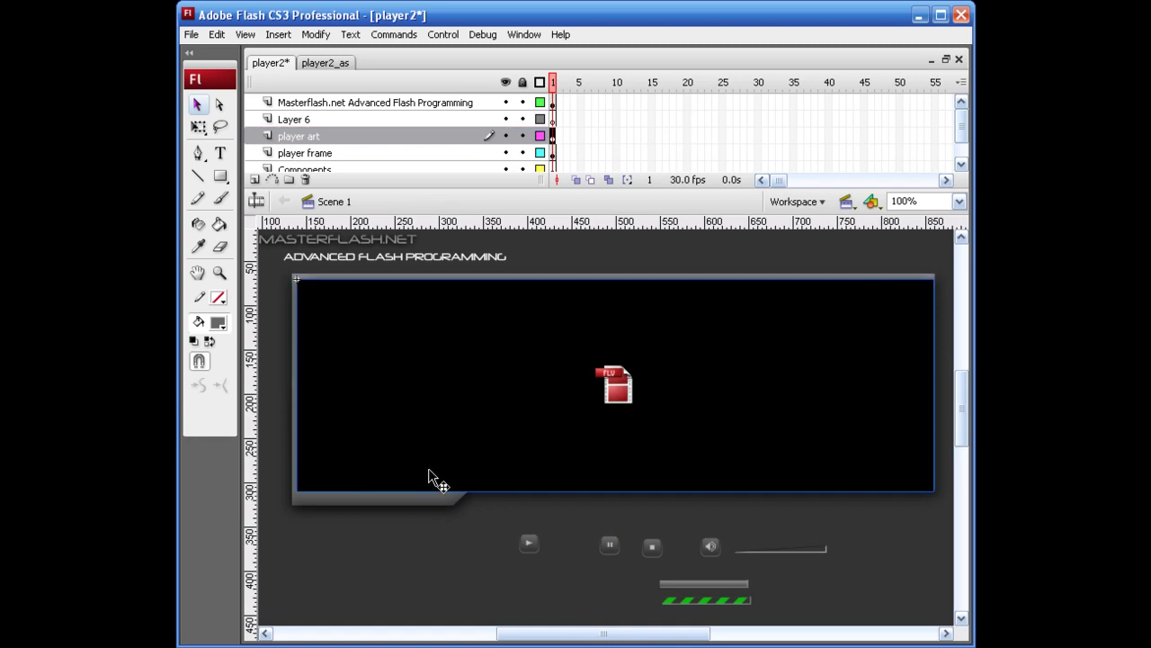
key("ctrl+z")
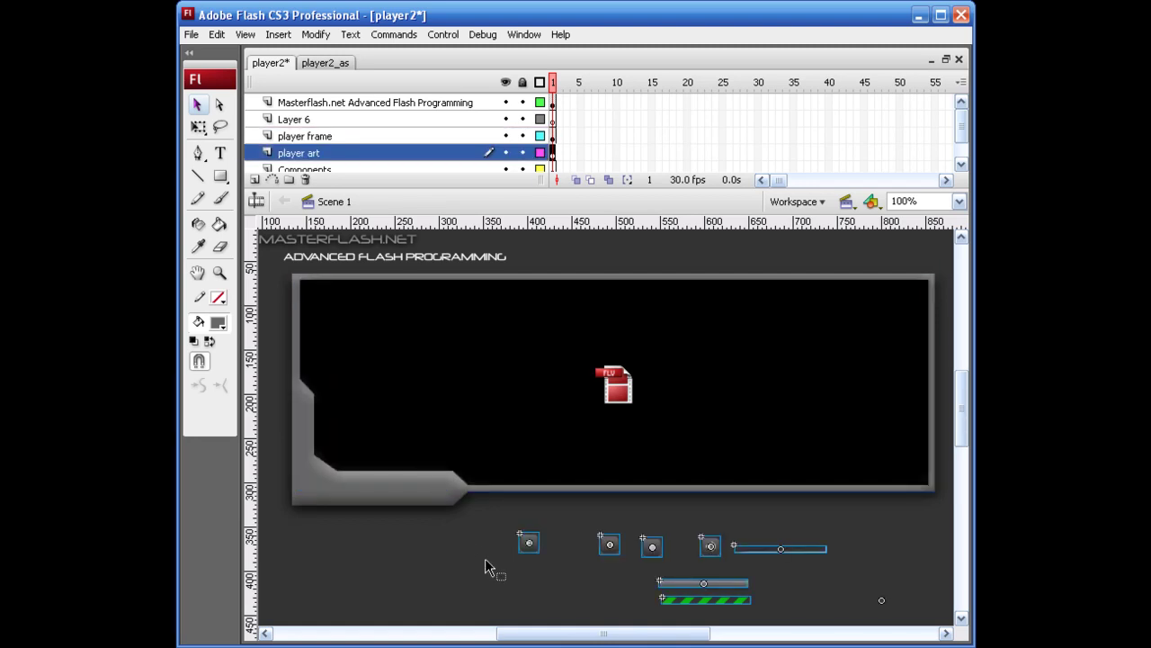
Transfer the player controls in place from the player art layer to the Components layer, raised above Layer 6.
left_click_drag(498, 532, 872, 610)
key("Delete")
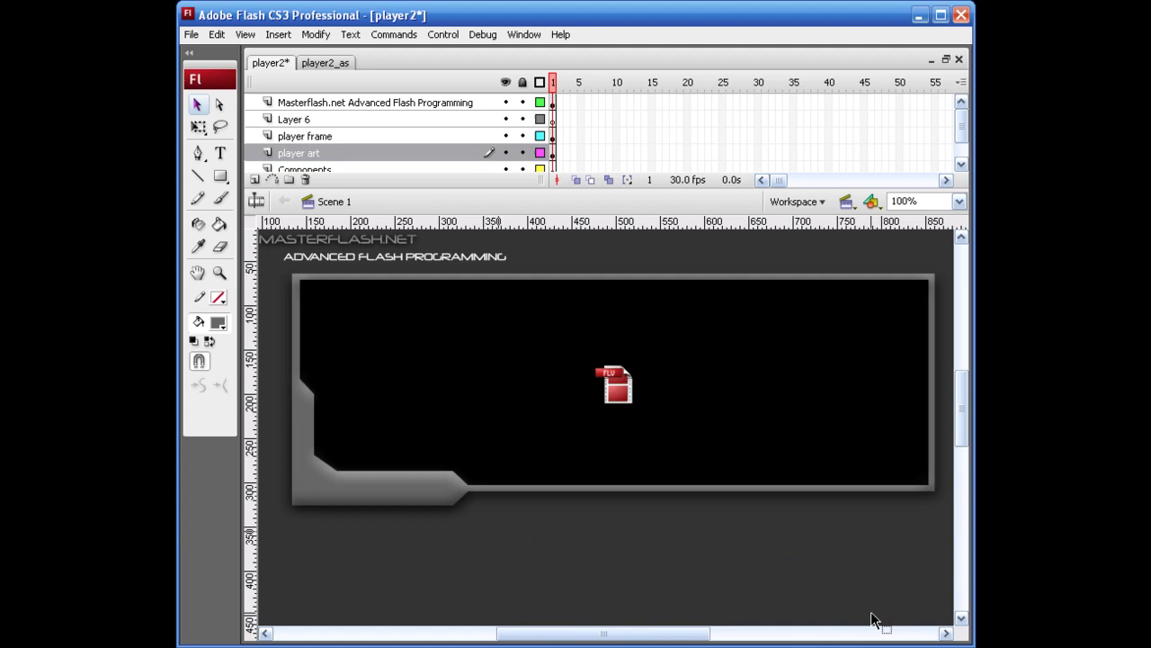
left_click_drag(401, 164, 333, 122)
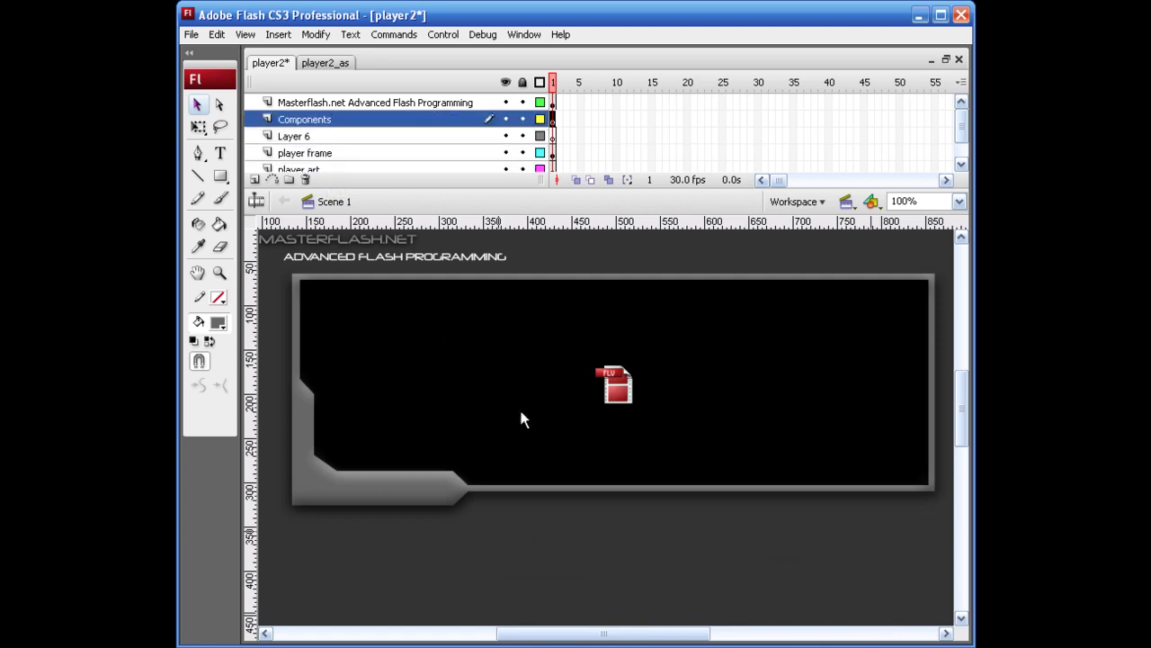
key("ctrl+shift+v")
left_click(526, 556)
Place the play button in the frame's lower-left corner and nudge it into position.
left_click_drag(520, 540, 305, 476)
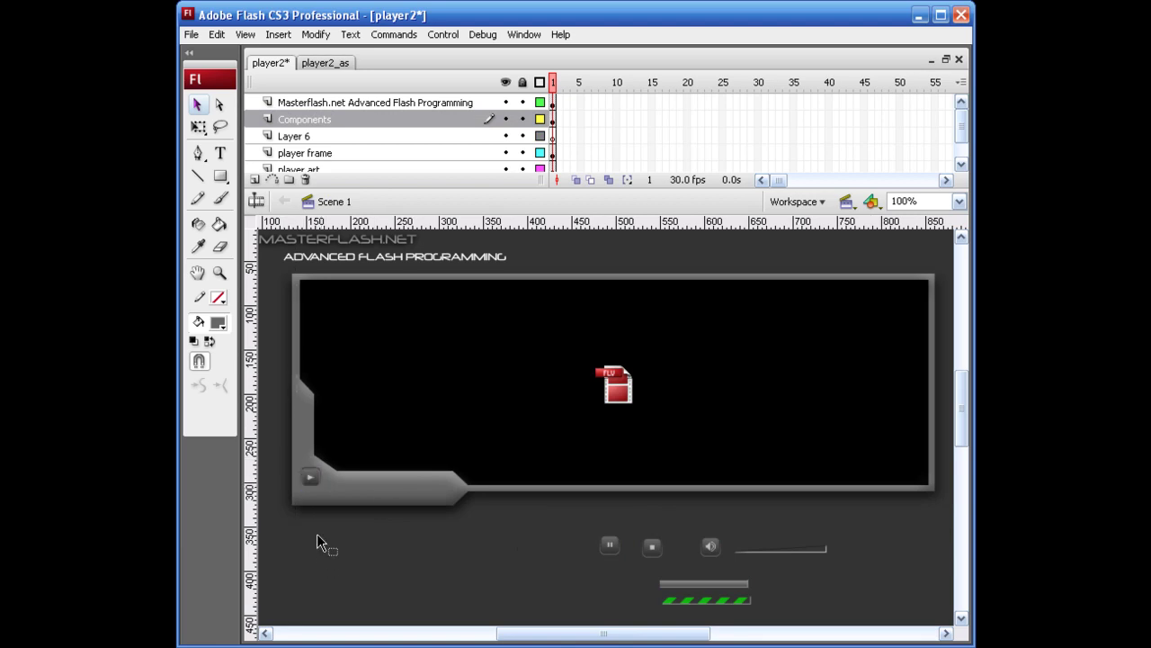
left_click(313, 482)
key("Up")
key("Up")
key("Up")
key("Up")
key("Left")
key("Left")
key("Left")
key("Right")
key("Right")
key("Right")
key("Right")
key("Right")
key("Right")
Line up the pause, stop and speaker buttons in a row on the frame's lower-left panel.
left_click_drag(611, 544, 333, 487)
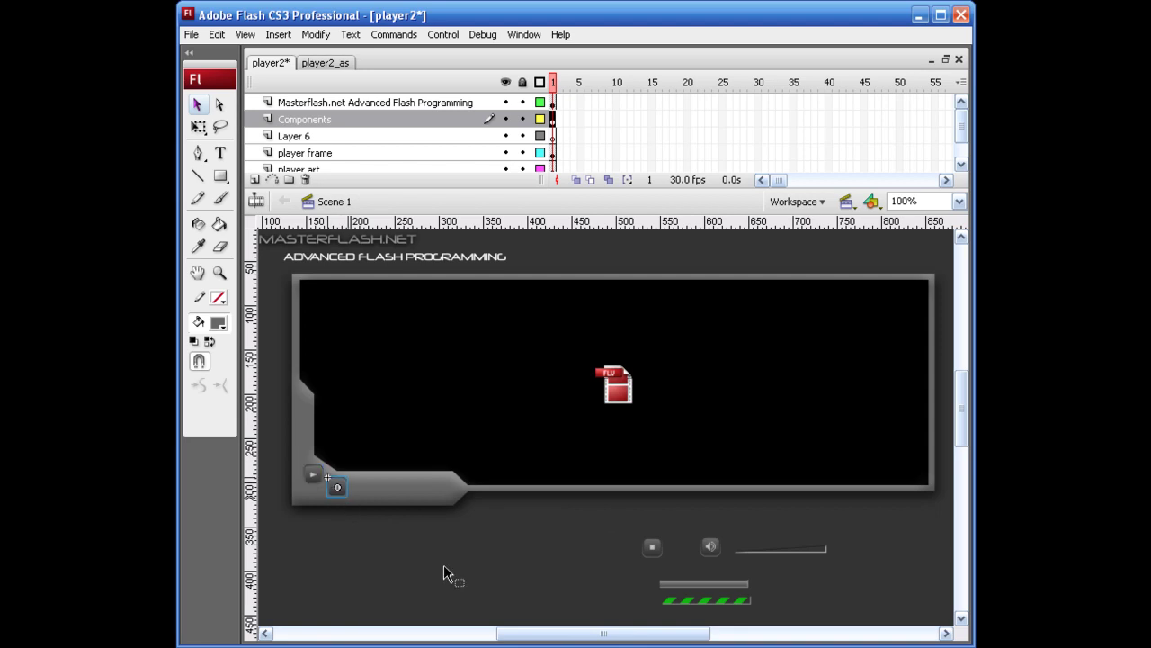
left_click_drag(641, 543, 366, 487)
left_click_drag(711, 546, 390, 486)
Place the volume bar beside the speaker button and narrow it to the tip of the lower-left panel.
left_click_drag(751, 557, 412, 488)
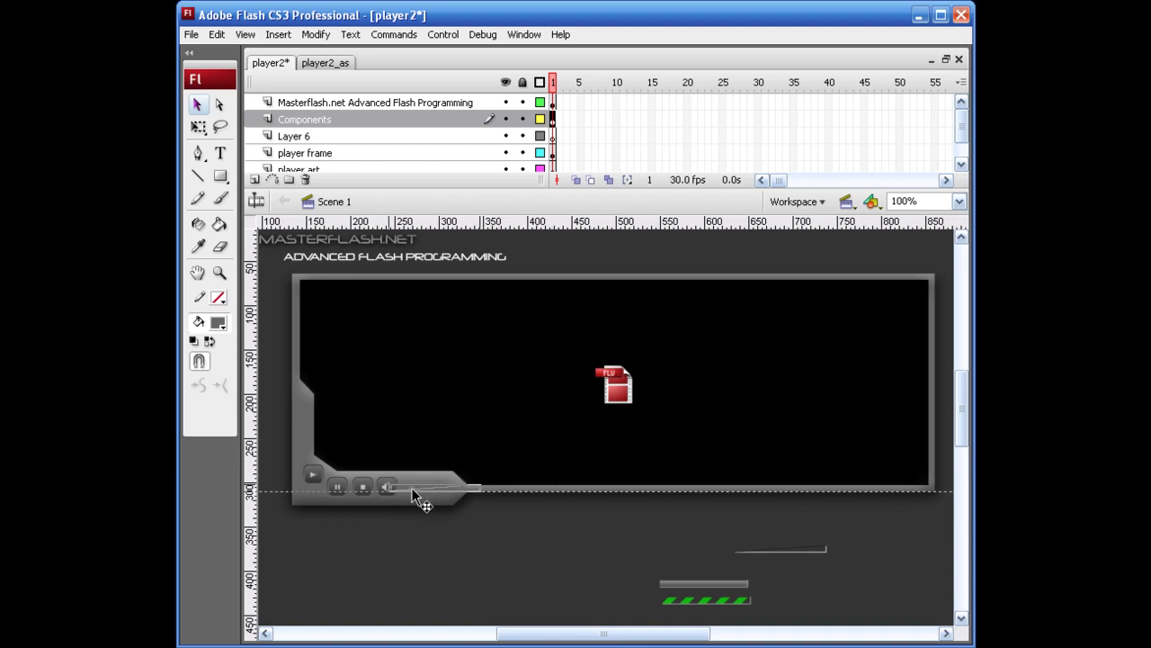
key("q")
left_click_drag(483, 487, 466, 488)
key("v")
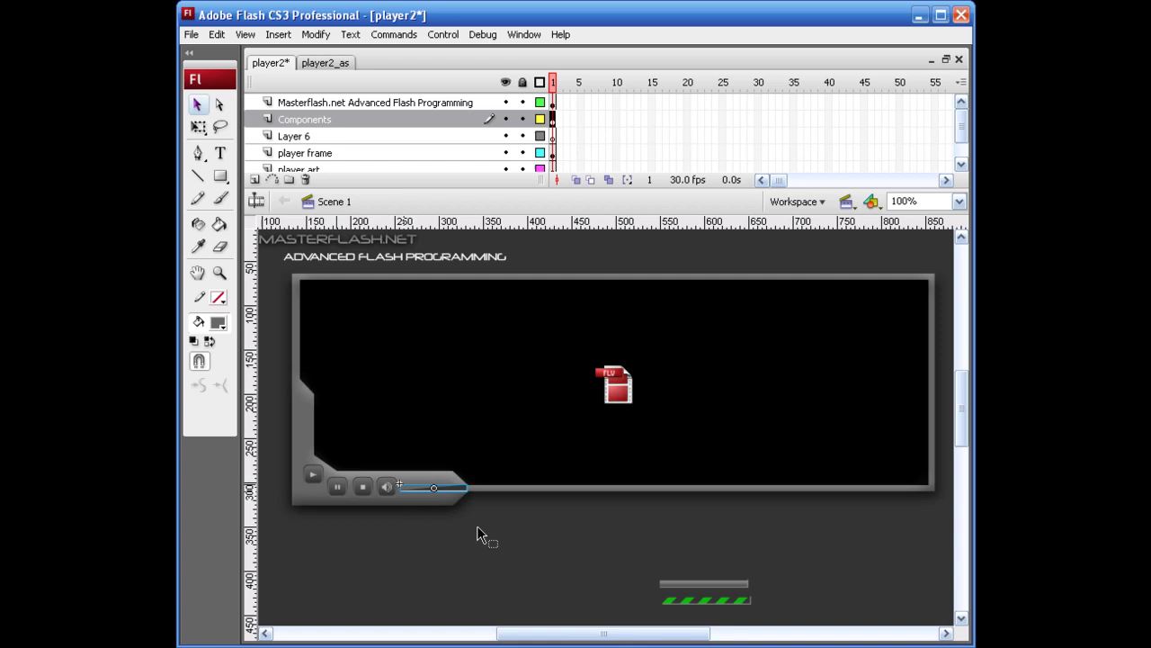
Nudge the volume bar and shorten it further so that it ends inside the panel's tip.
key("Left")
key("Left")
key("Left")
key("Left")
key("Left")
key("Left")
key("Left")
key("Right")
key("q")
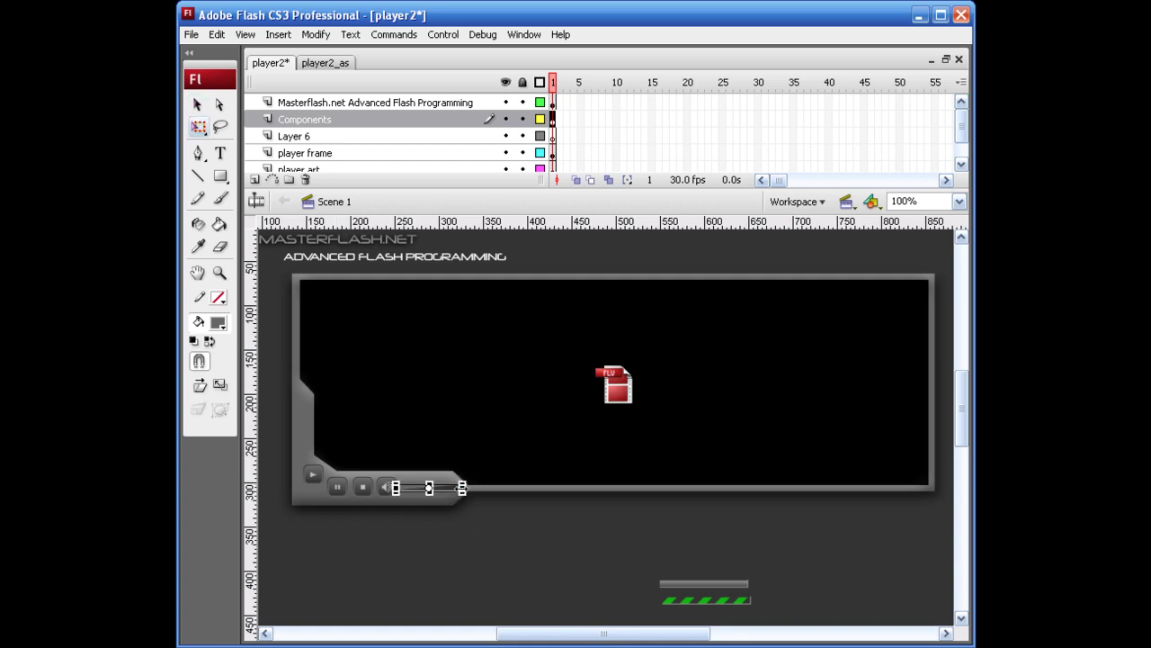
left_click_drag(463, 487, 457, 486)
left_click(458, 519)
left_click(453, 489)
key("v")
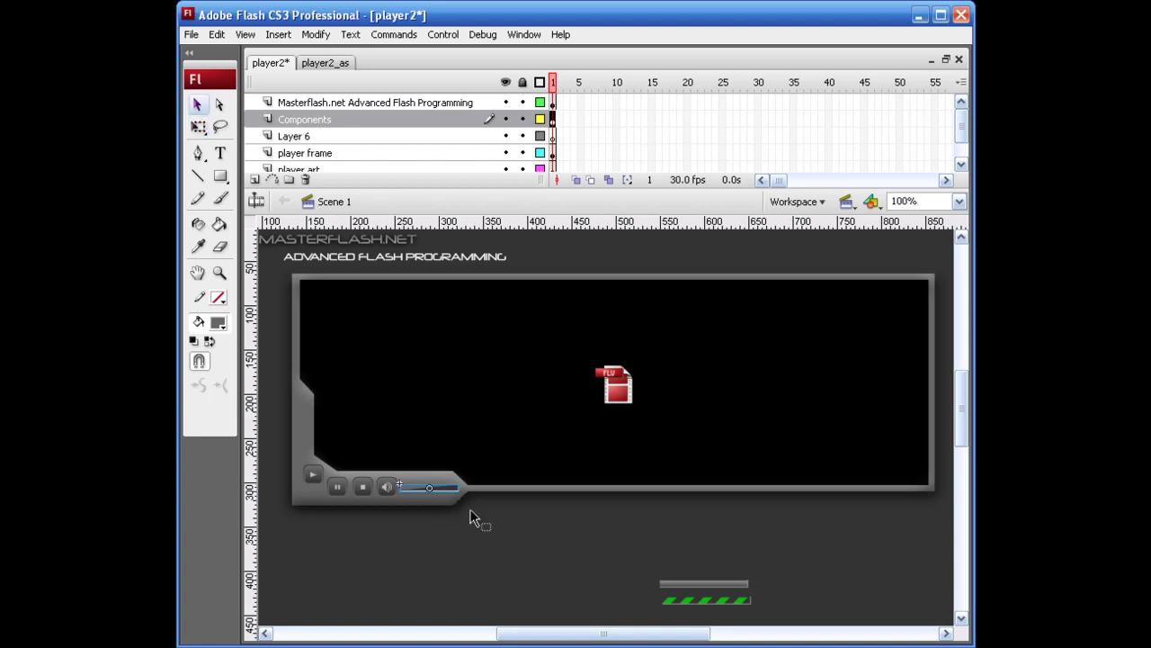
Save the file and test the movie, lowering the volume slider to its minimum.
left_click(501, 546)
key("ctrl+s")
key("ctrl+Return")
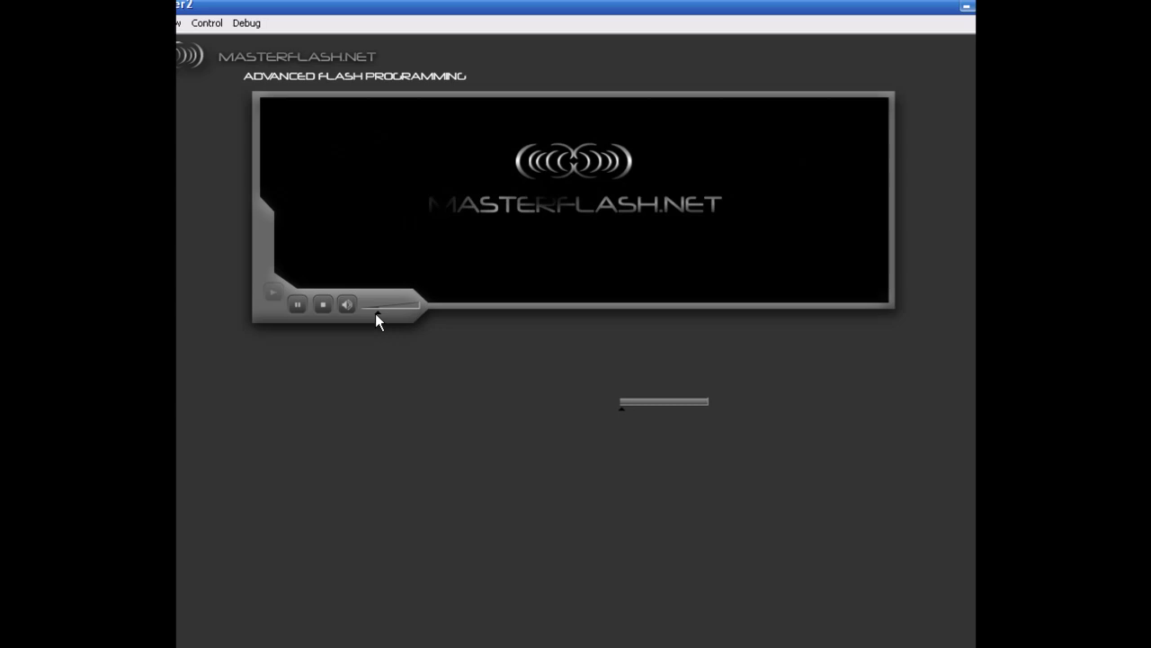
left_click_drag(419, 310, 359, 311)
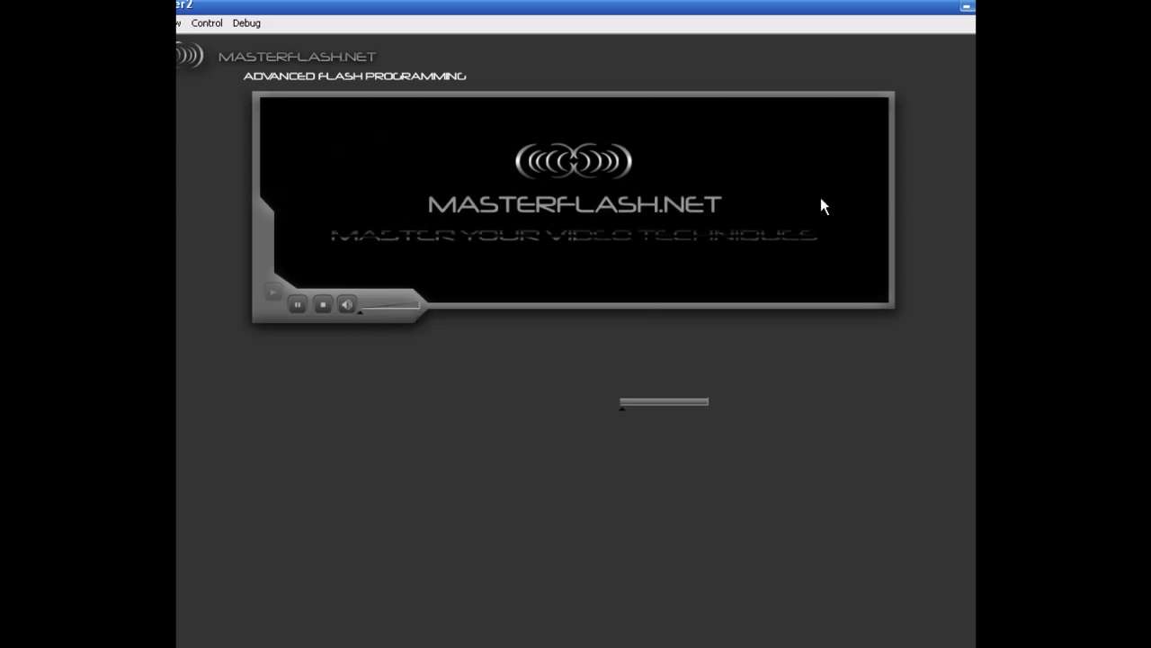
key("ctrl+w")
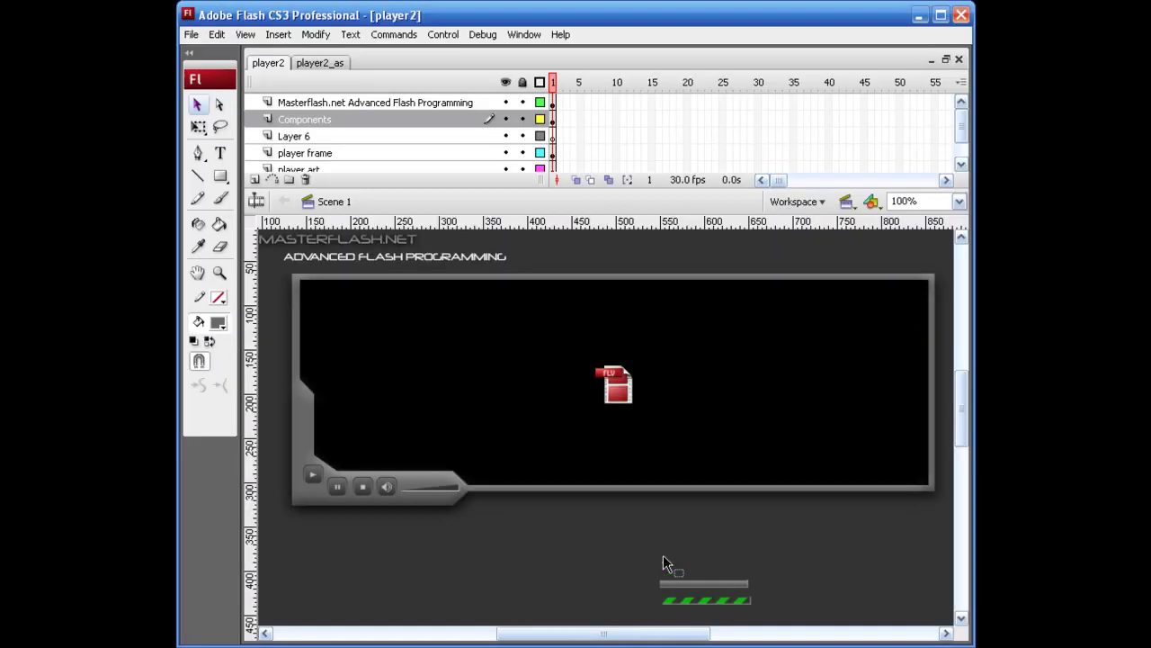
Move the seek bar onto the frame's lower edge, directly beside the tip of the control panel.
left_click_drag(700, 503, 519, 410)
left_click(508, 441)
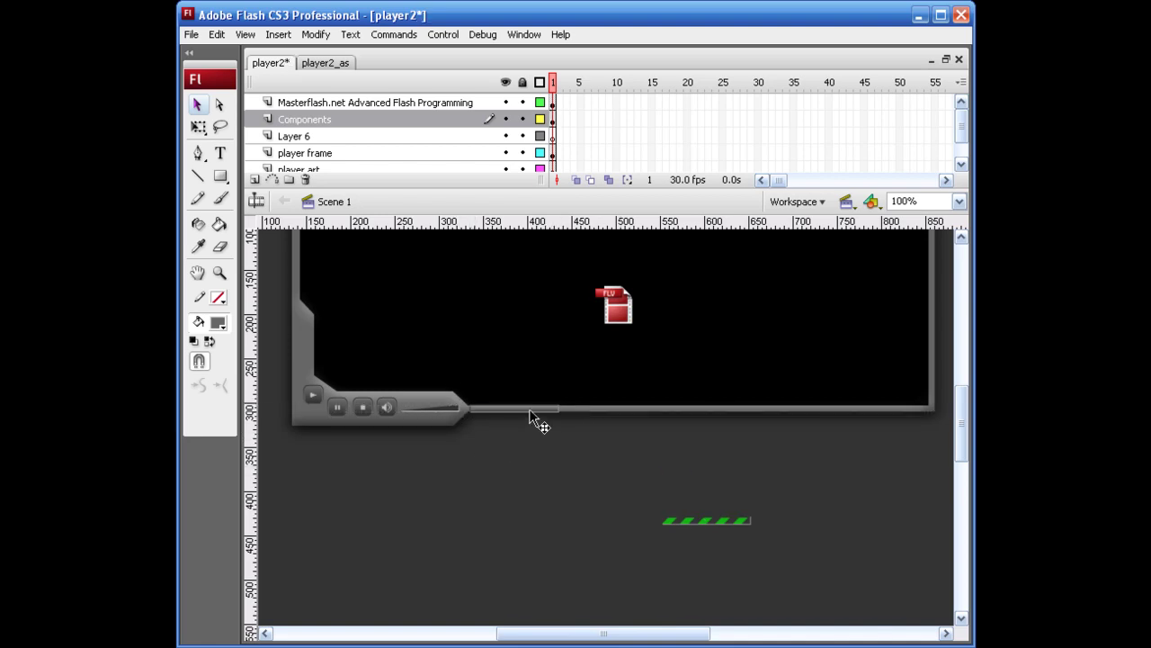
left_click(535, 416)
Open the SeekBar symbol for editing and delete the light outline along its lower and right edges.
double_click(528, 433)
key("z")
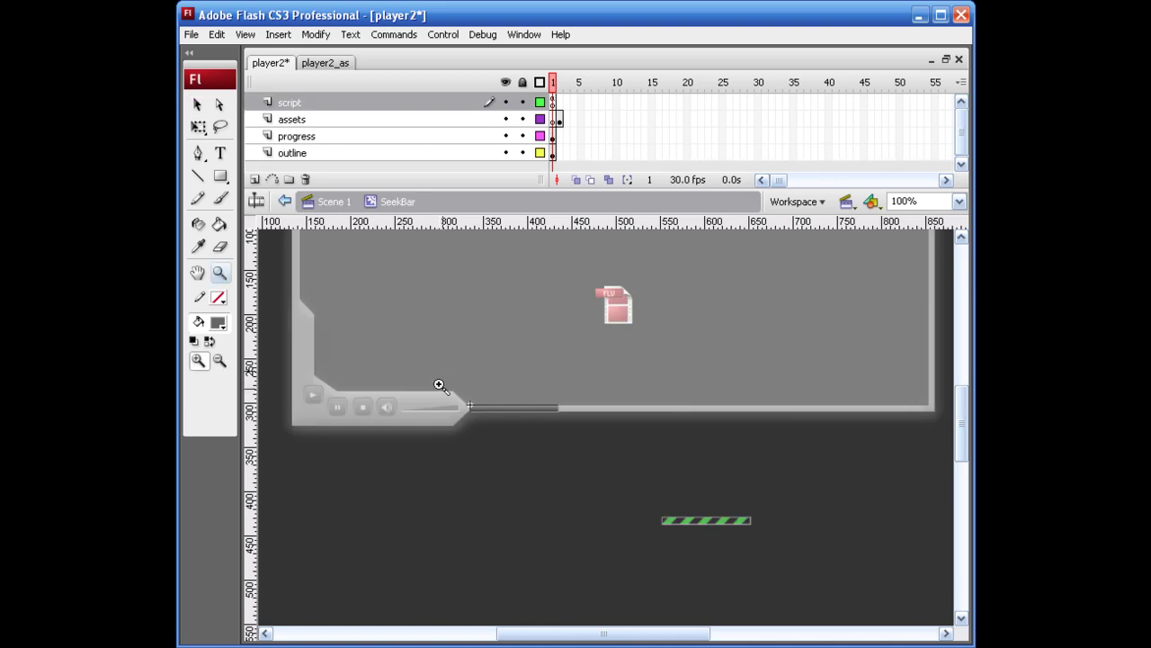
left_click_drag(441, 405, 650, 460)
key("v")
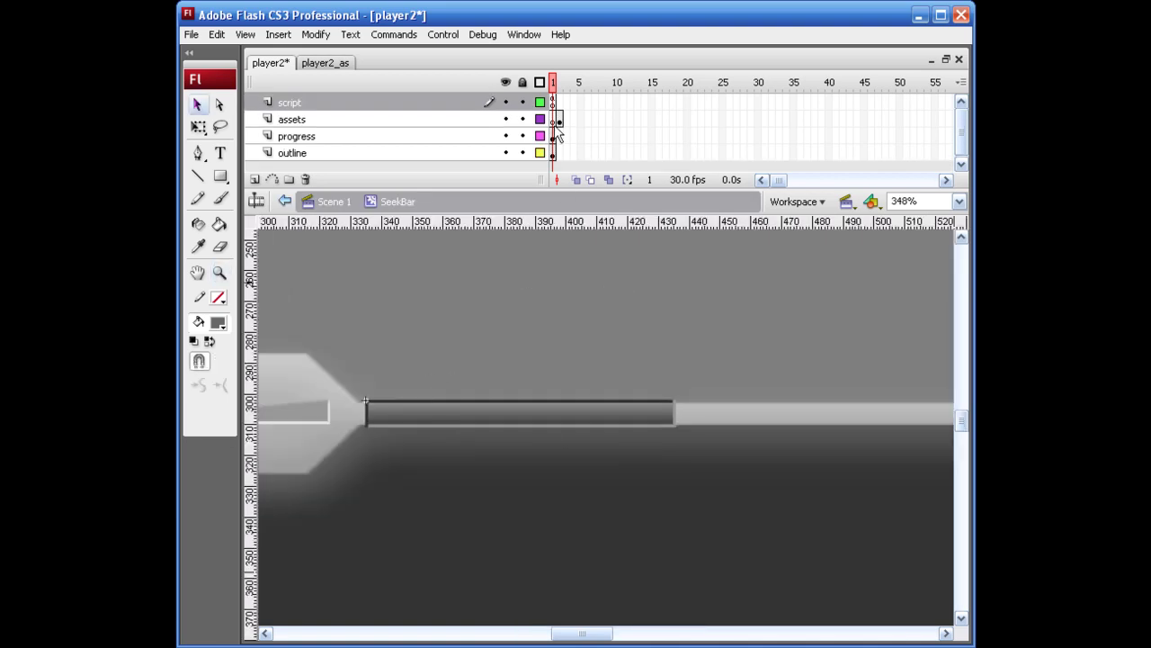
left_click(380, 425)
key("Delete")
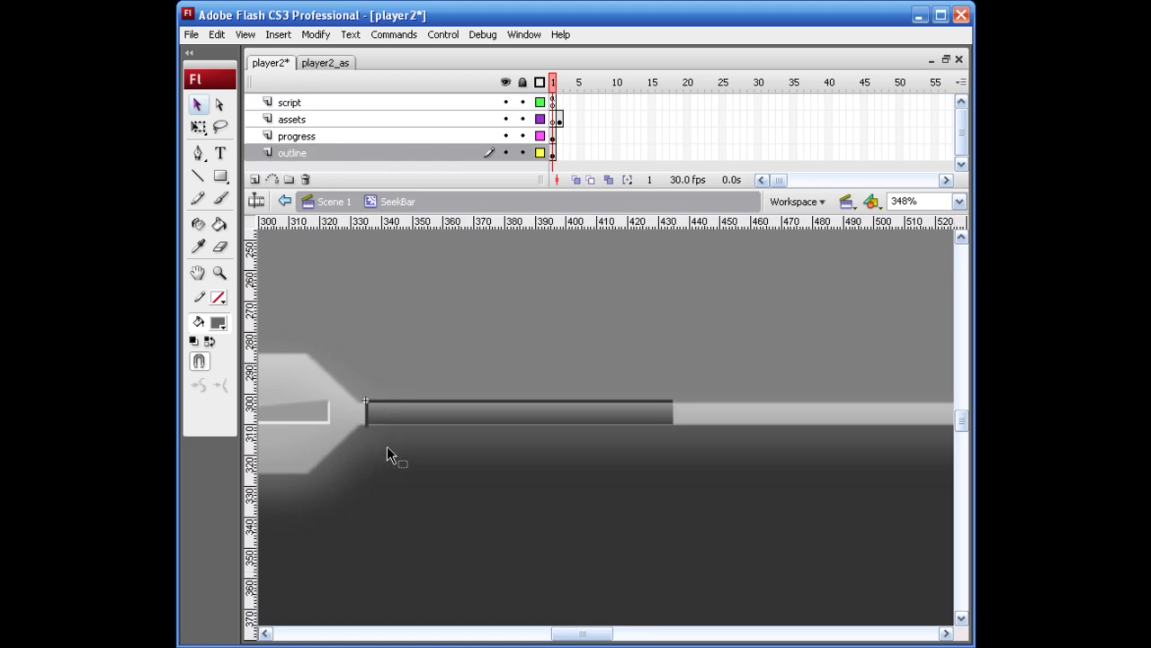
Delete the dark outline along the seek bar's upper and left edges and return to the main scene.
left_click(367, 422)
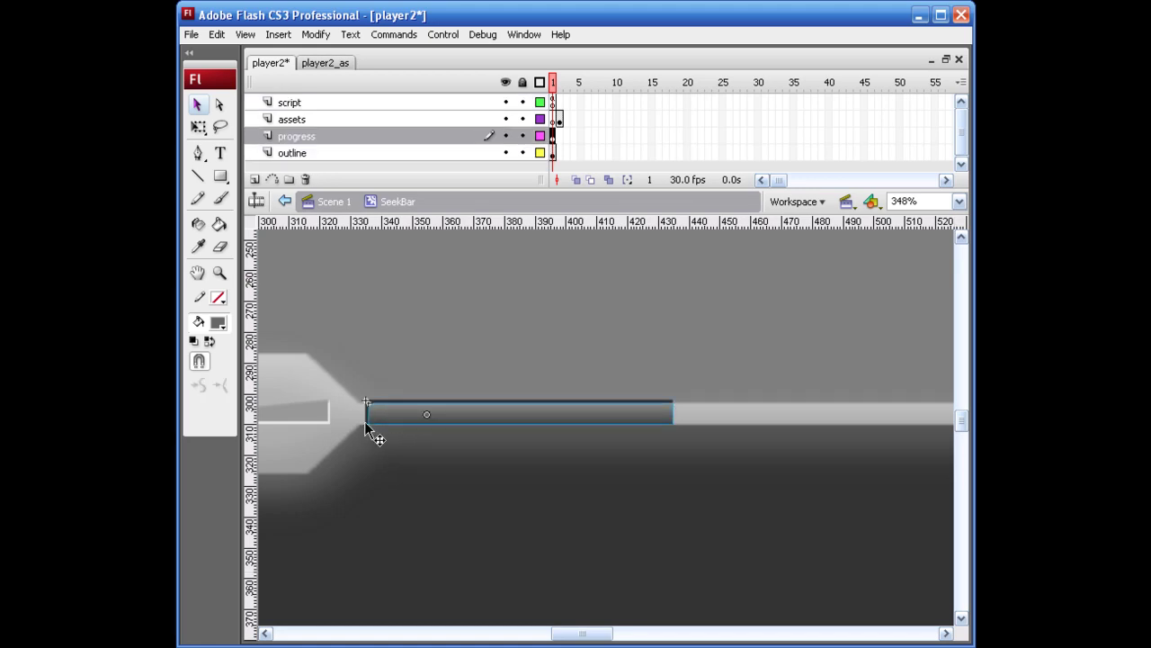
left_click(388, 385)
key("z")
left_click_drag(350, 394, 504, 438)
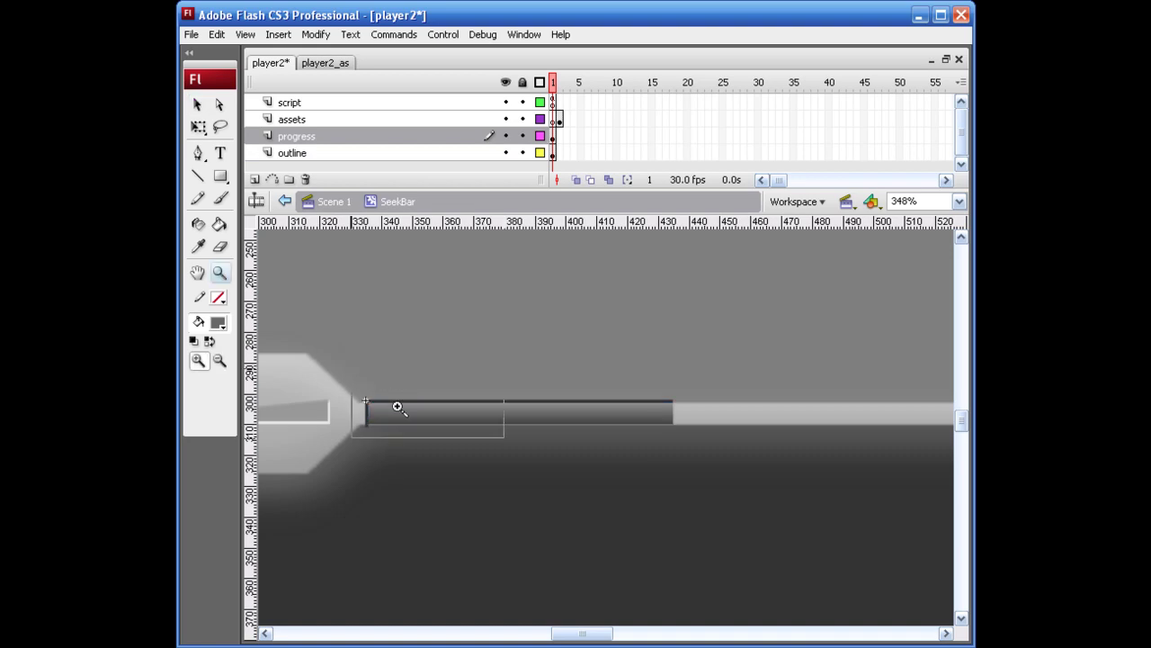
left_click_drag(398, 407, 503, 437)
key("v")
left_click(419, 367)
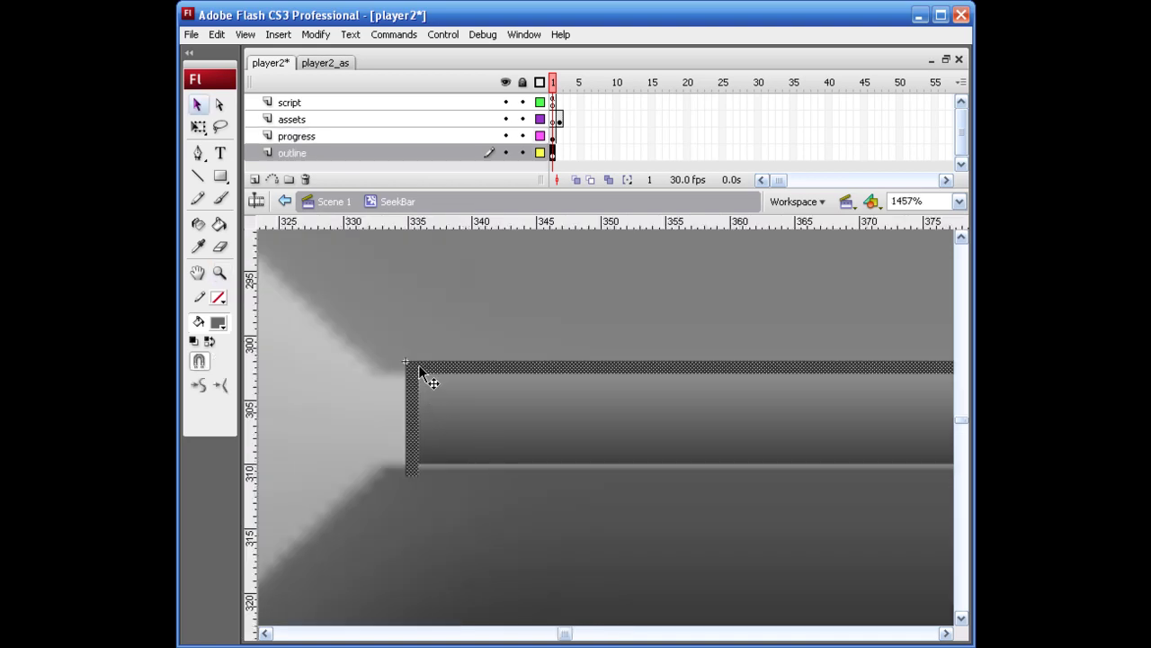
key("Escape")
key("ctrl+1")
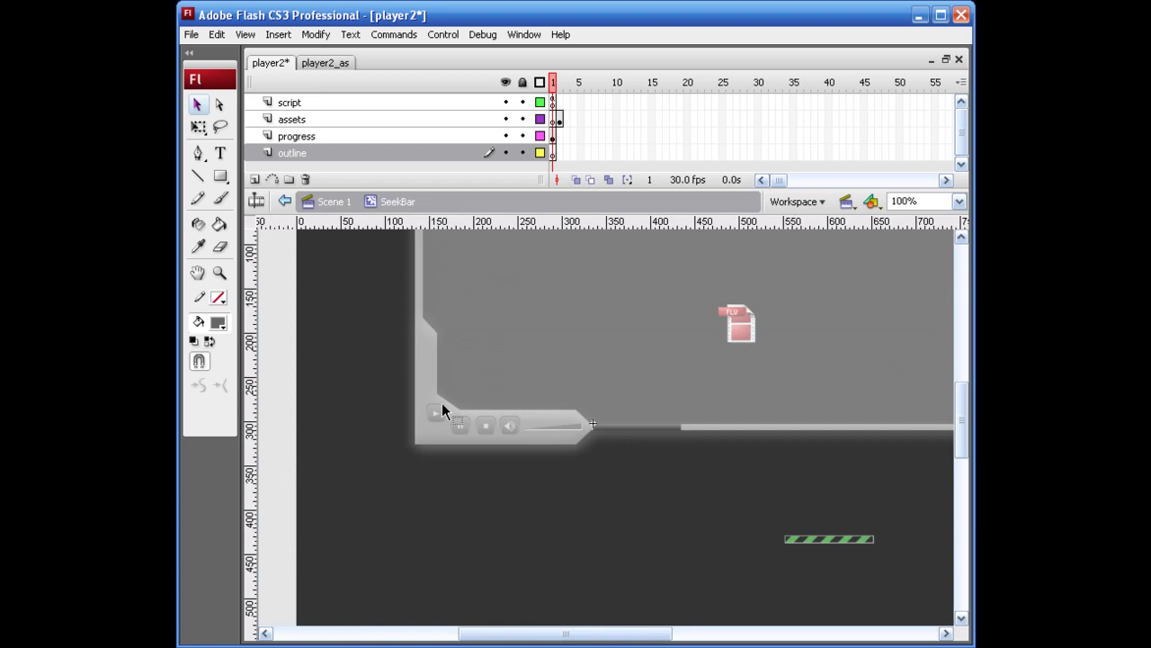
double_click(622, 453)
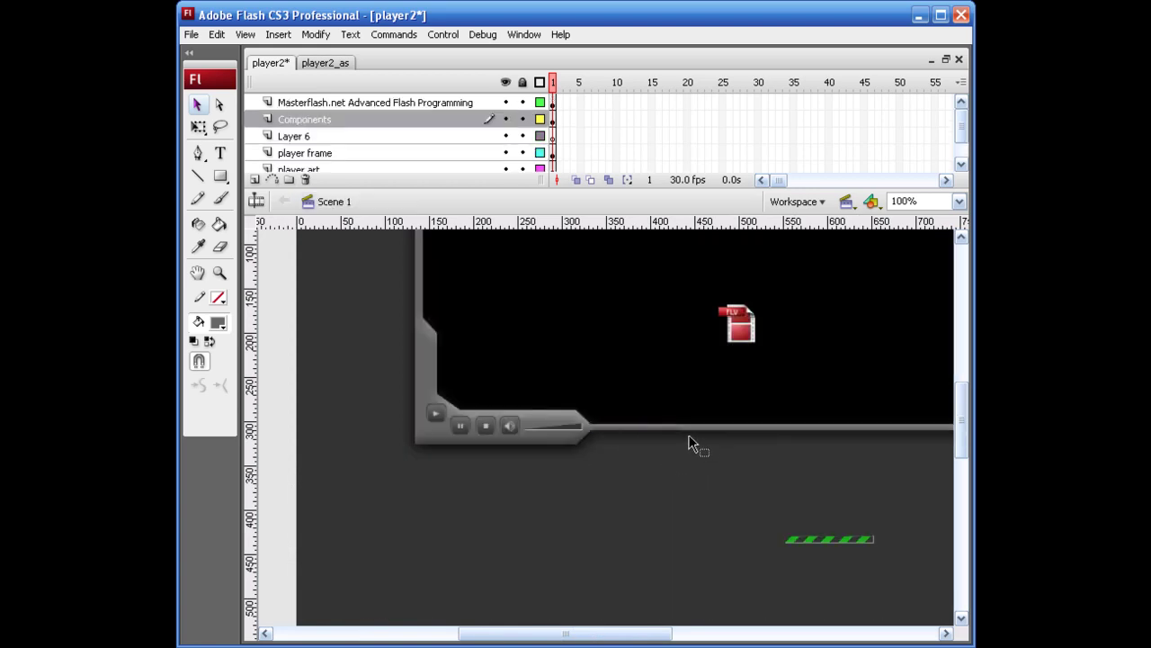
Shift the seek bar right along the frame's lower edge and stretch it out to the frame's right side.
left_click_drag(679, 472, 537, 487)
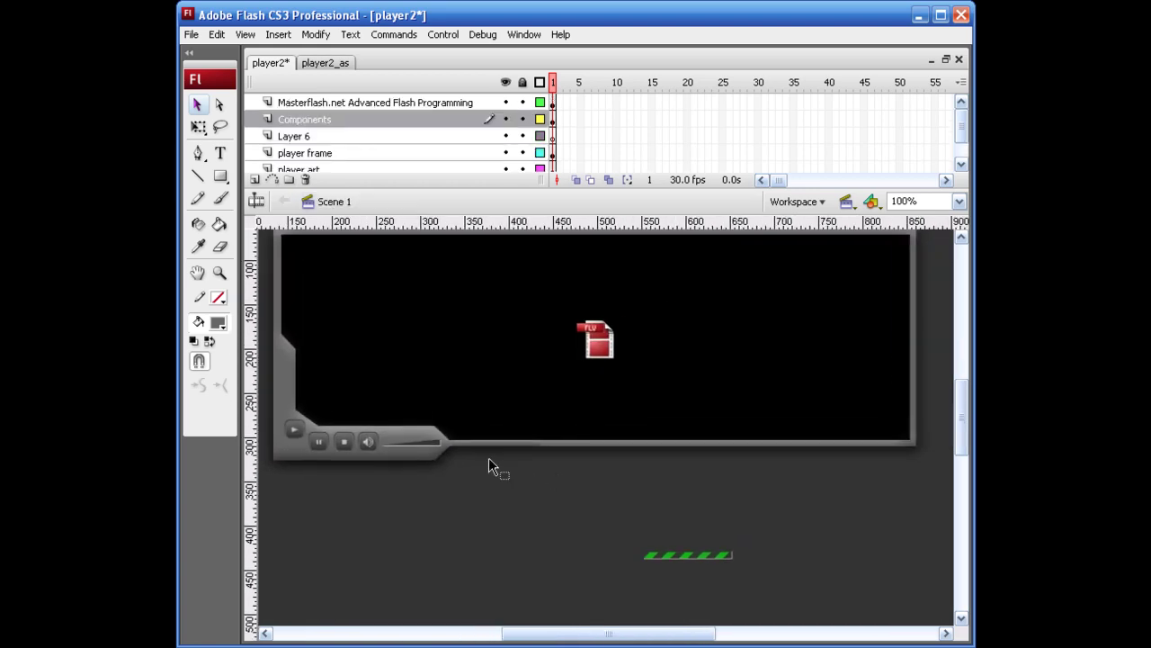
left_click(493, 442)
key("shift+Right")
key("shift+Right")
key("shift+Right")
key("shift+Right")
key("shift+Right")
key("shift+Right")
key("shift+Right")
key("shift+Right")
key("shift+Right")
key("shift+Right")
key("shift+Right")
key("shift+Right")
key("shift+Right")
key("shift+Right")
key("shift+Right")
key("shift+Right")
key("shift+Right")
key("shift+Right")
key("shift+Right")
key("shift+Right")
key("shift+Right")
key("q")
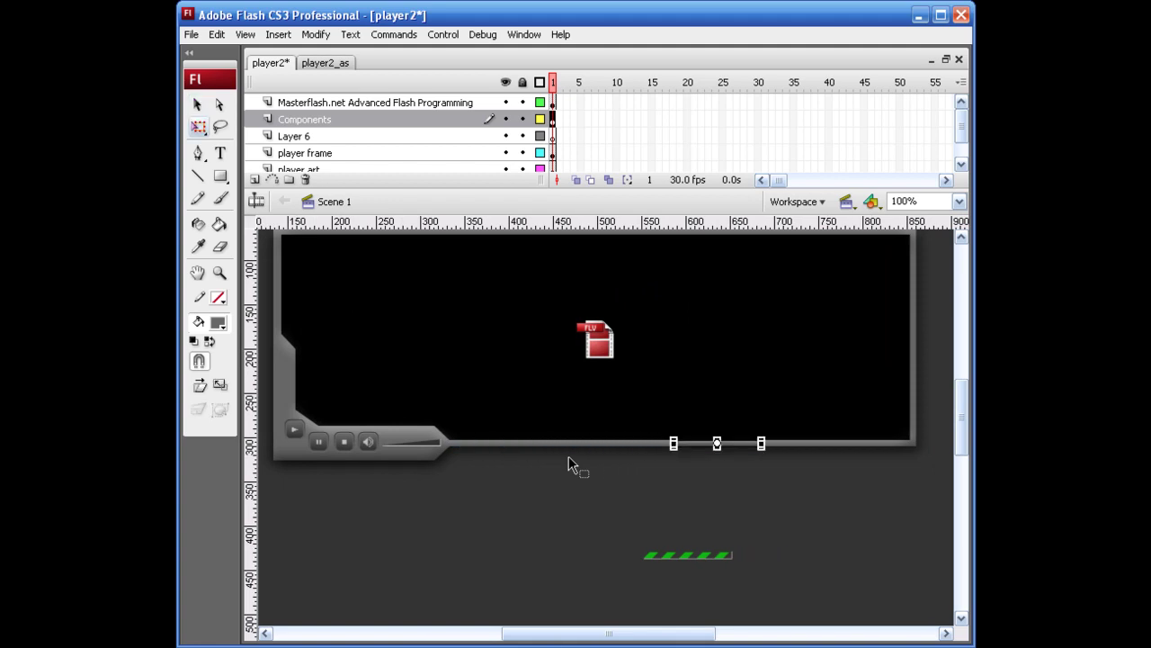
left_click_drag(762, 443, 900, 474)
key("v")
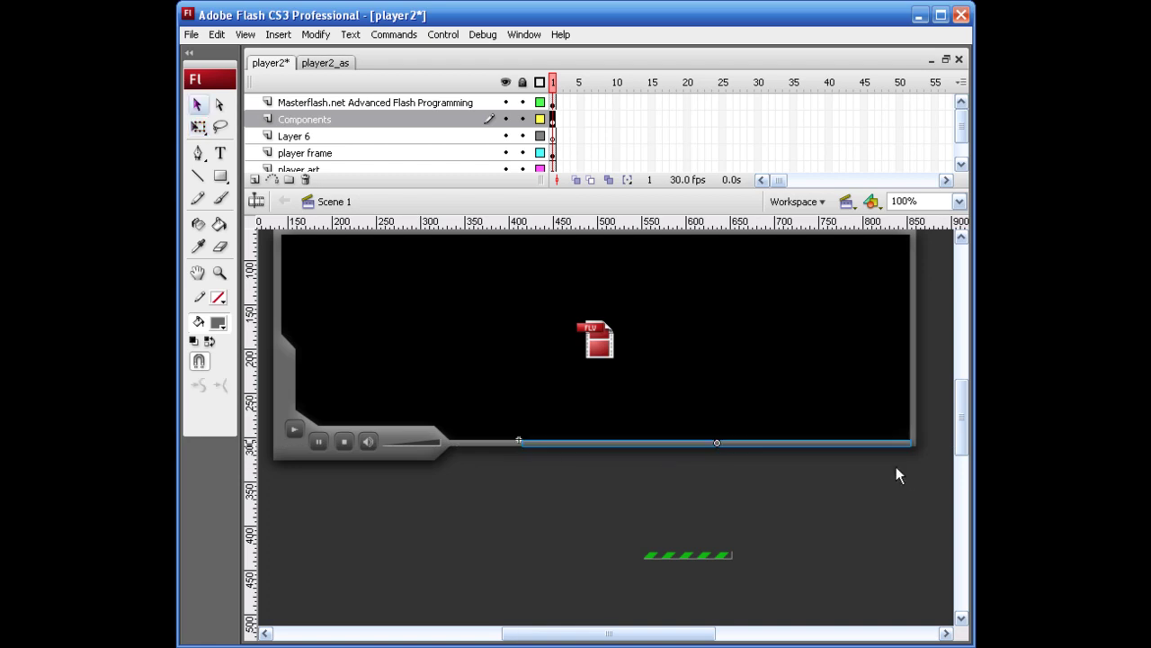
Nudge the seek bar left towards the control panel and widen it to fill the frame's lower edge.
key("shift+Left")
key("shift+Left")
key("shift+Left")
key("Left")
key("Left")
key("Left")
key("Left")
key("q")
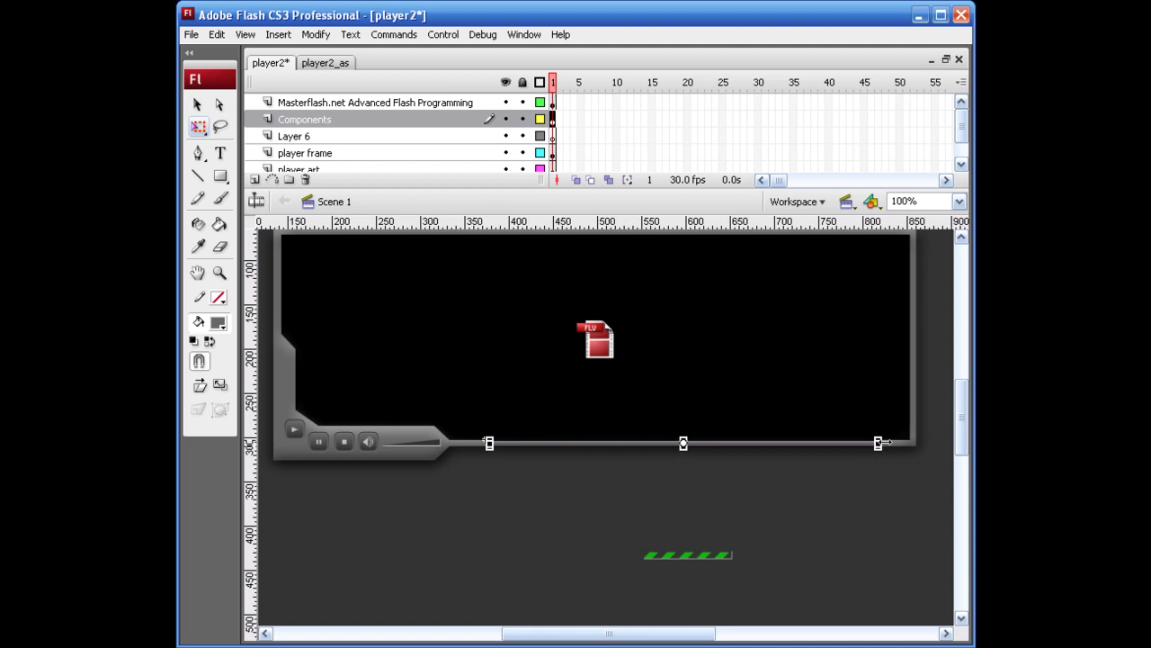
left_click_drag(880, 442, 915, 438)
left_click(774, 491)
key("v")
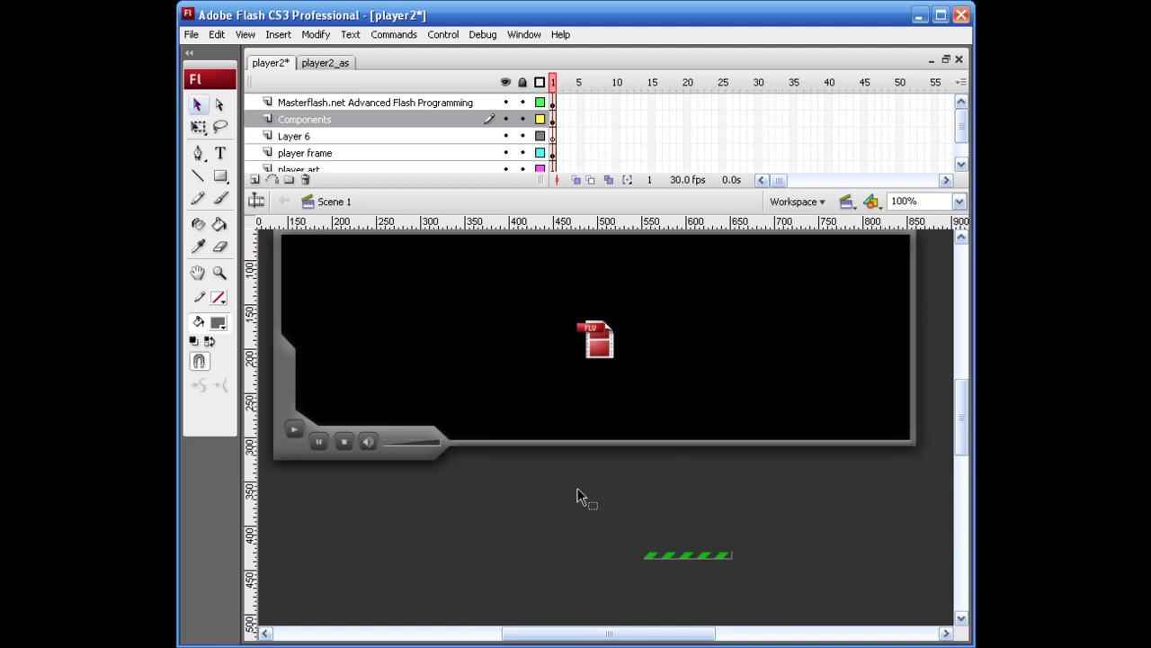
Nudge the seek bar left along the frame's lower edge until it meets the control panel's pointed tip.
left_click(530, 446)
key("z")
left_click_drag(441, 429, 519, 479)
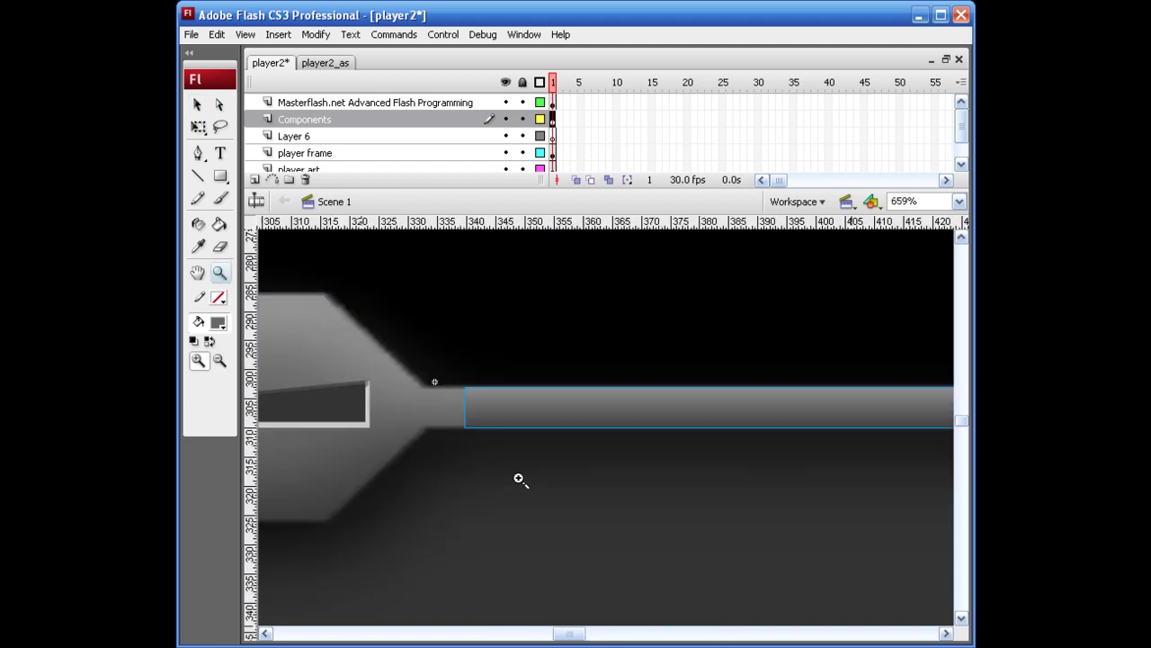
key("Left")
key("Left")
key("Left")
key("Left")
key("Left")
key("Left")
key("Left")
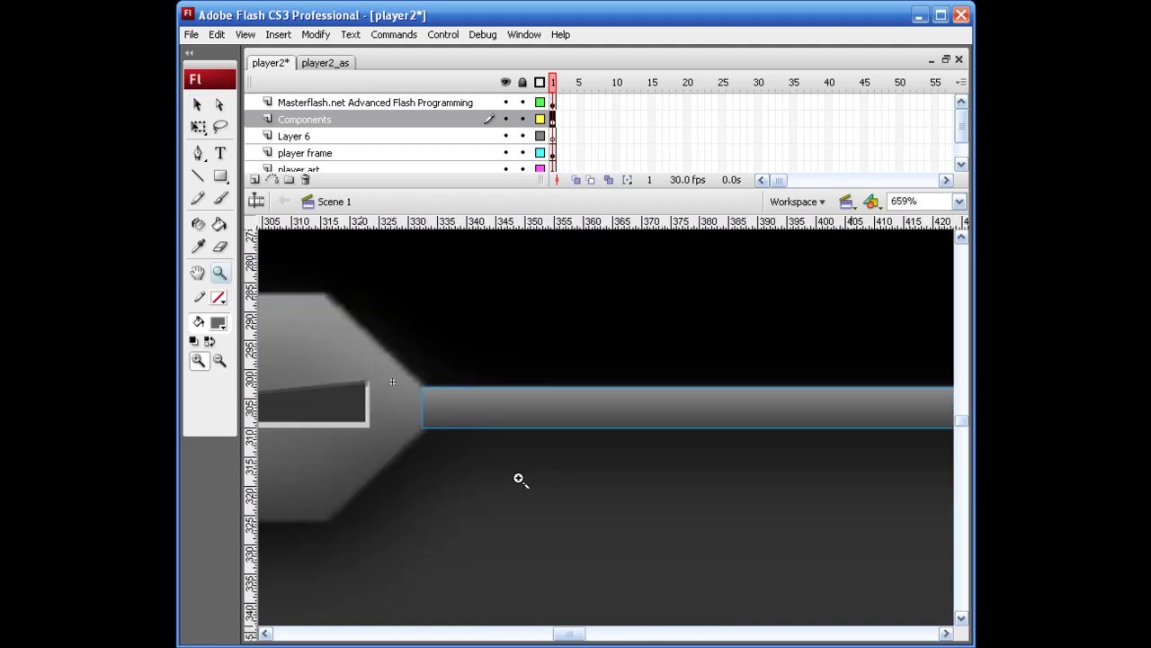
Set the seek bar's width to 522 pixels to extend it towards the frame's lower-right corner.
left_click_drag(704, 475, 531, 501)
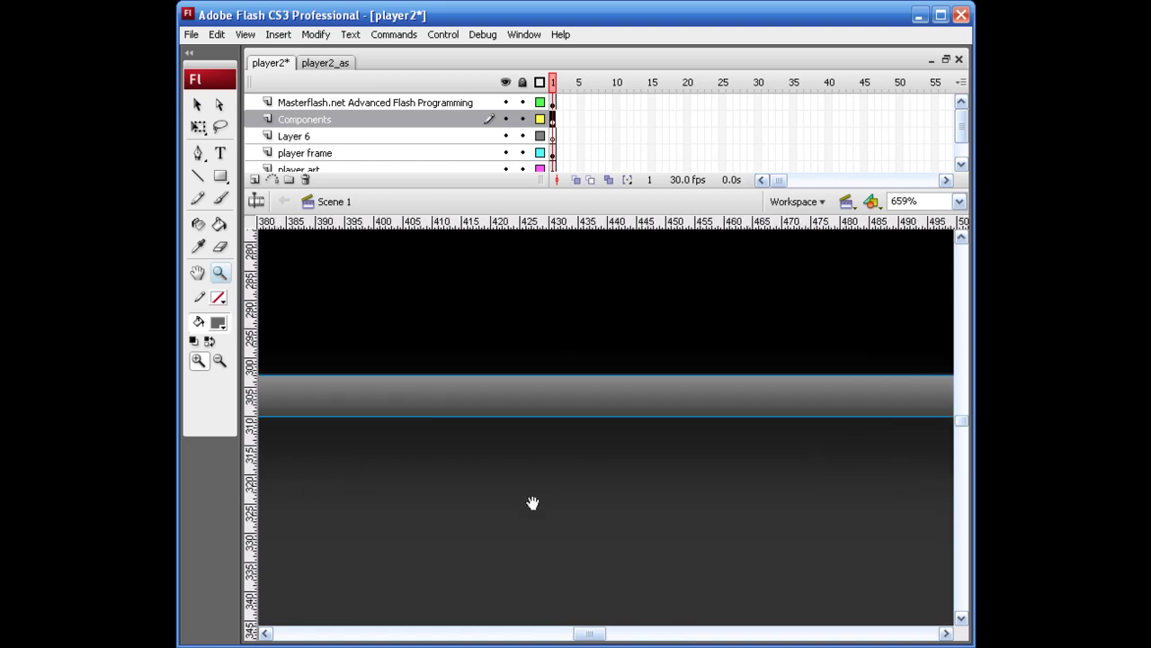
left_click_drag(739, 471, 251, 453)
left_click_drag(731, 507, 422, 494)
mouse_move(791, 464)
left_mouse_down()
mouse_move(506, 490)
mouse_move(450, 468)
left_mouse_up()
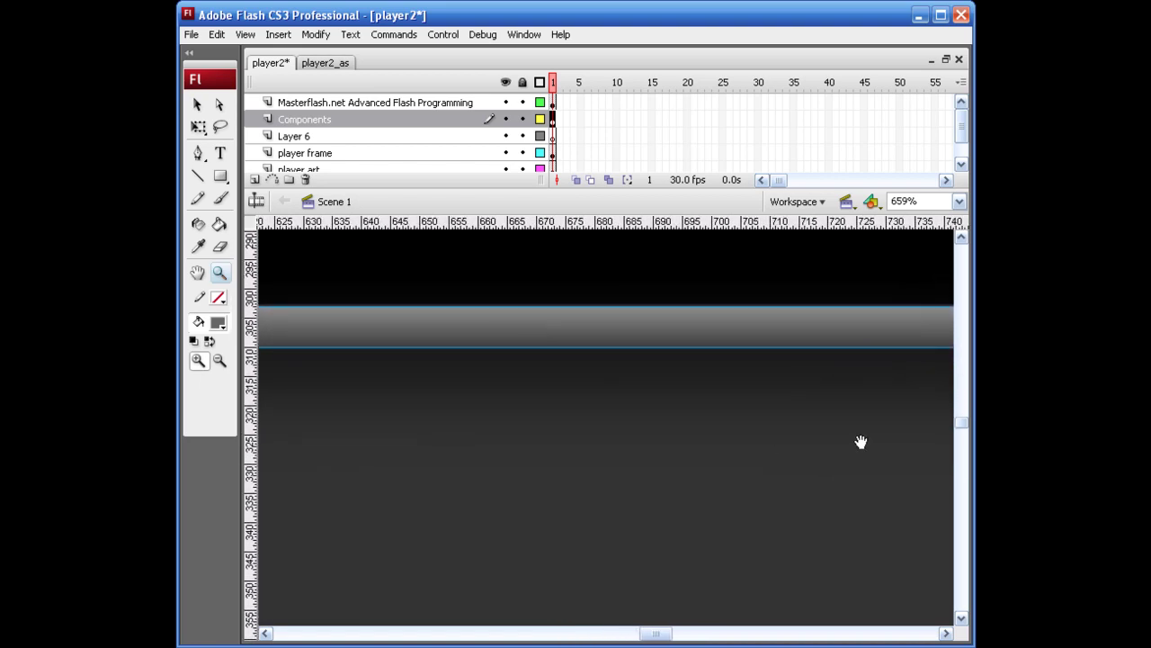
left_click_drag(861, 441, 591, 438)
left_click_drag(788, 425, 420, 399)
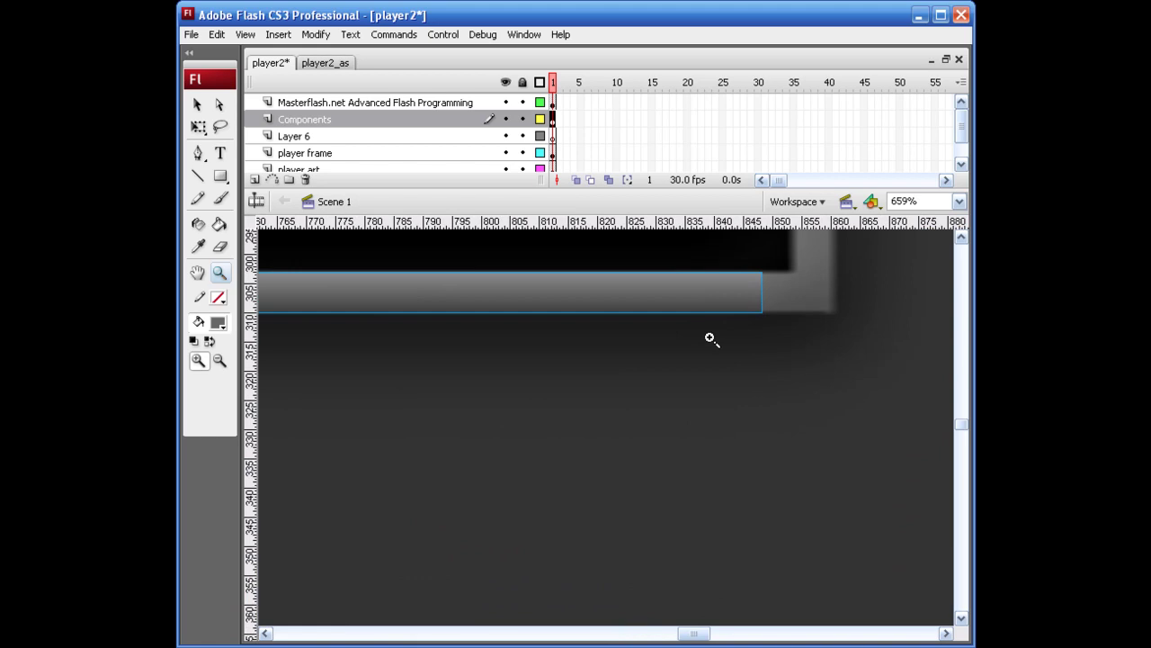
key("v")
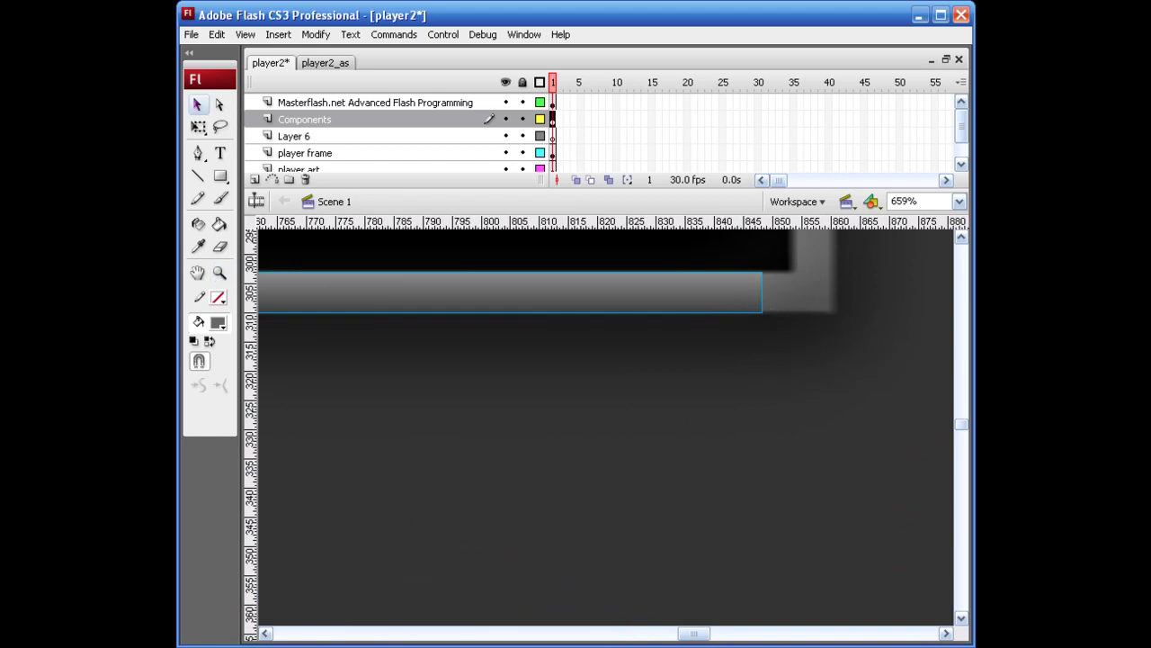
left_click_drag(491, 643, 524, 409)
left_click_drag(428, 479, 404, 478)
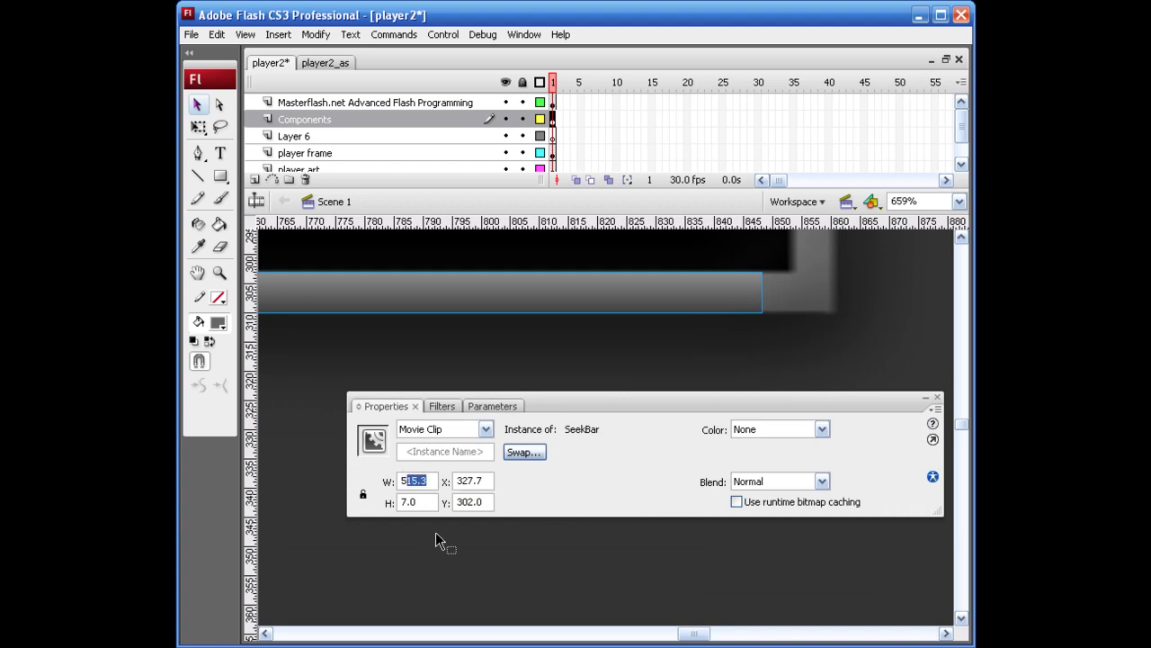
type("22")
key("Return")
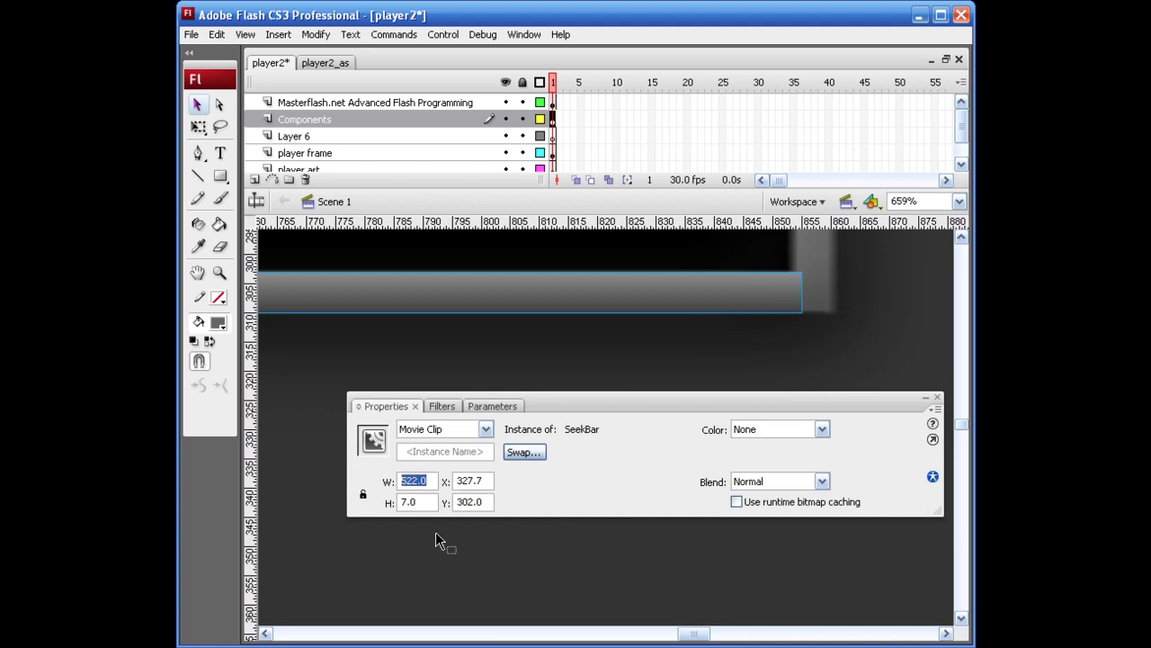
Increase the seek bar's width to 526 pixels.
left_click(435, 532)
key("Right")
key("shift+Left")
key("shift+Left")
key("shift+Right")
type("6")
key("Return")
Increase the seek bar's width to 528 pixels.
key("Left")
key("Left")
key("Left")
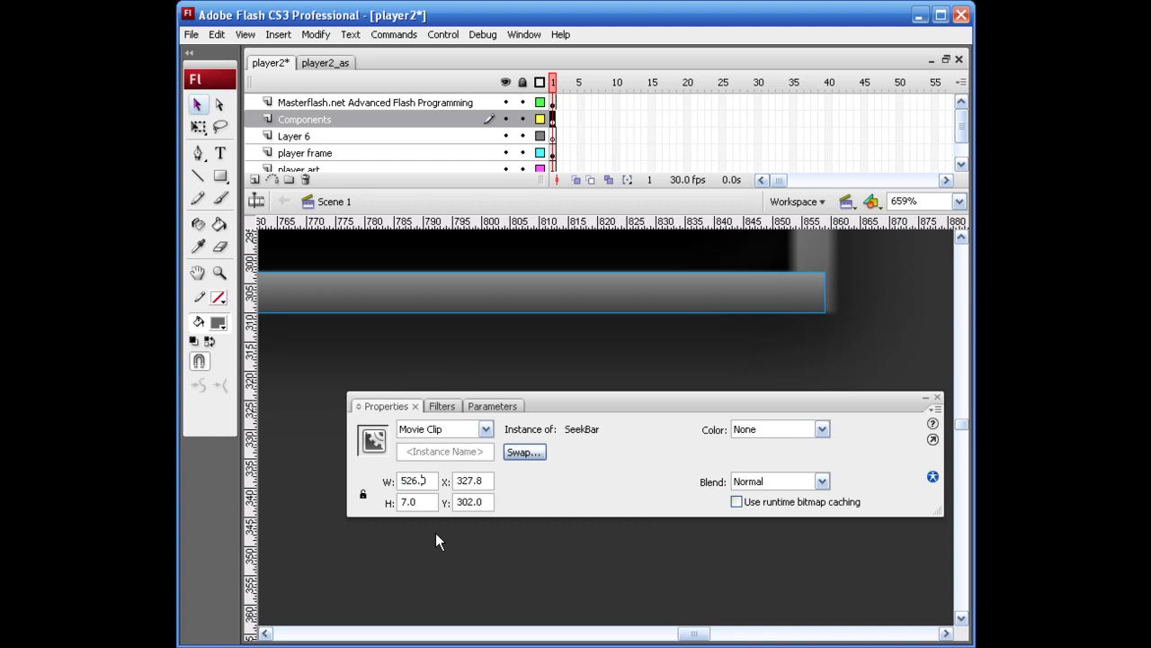
key("shift+Left")
key("Right")
key("shift+Right")
type("8")
key("Return")
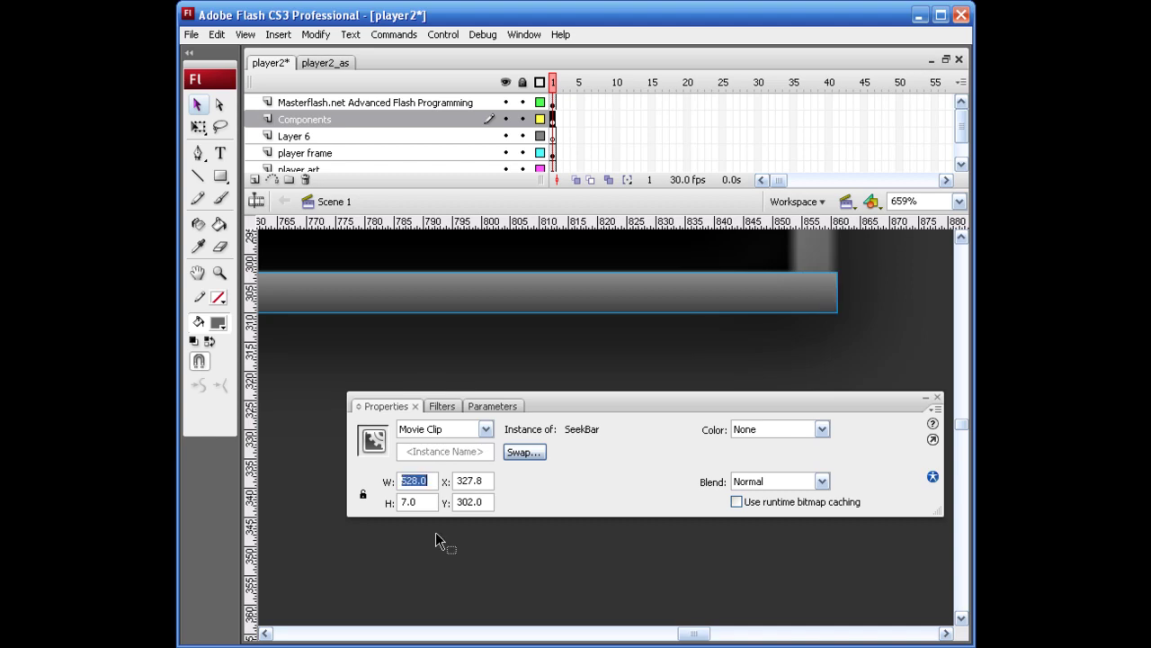
Set the seek bar's width to 527 pixels so it ends at the frame's outer corner, and preview the movie.
left_click(848, 365)
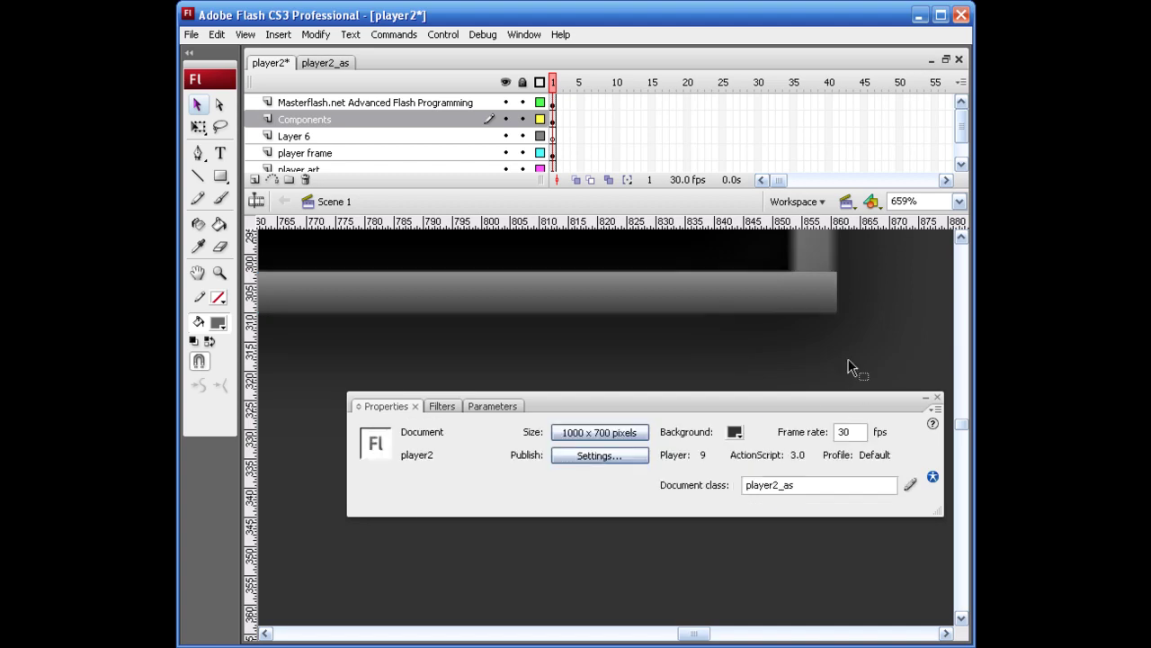
left_click(822, 298)
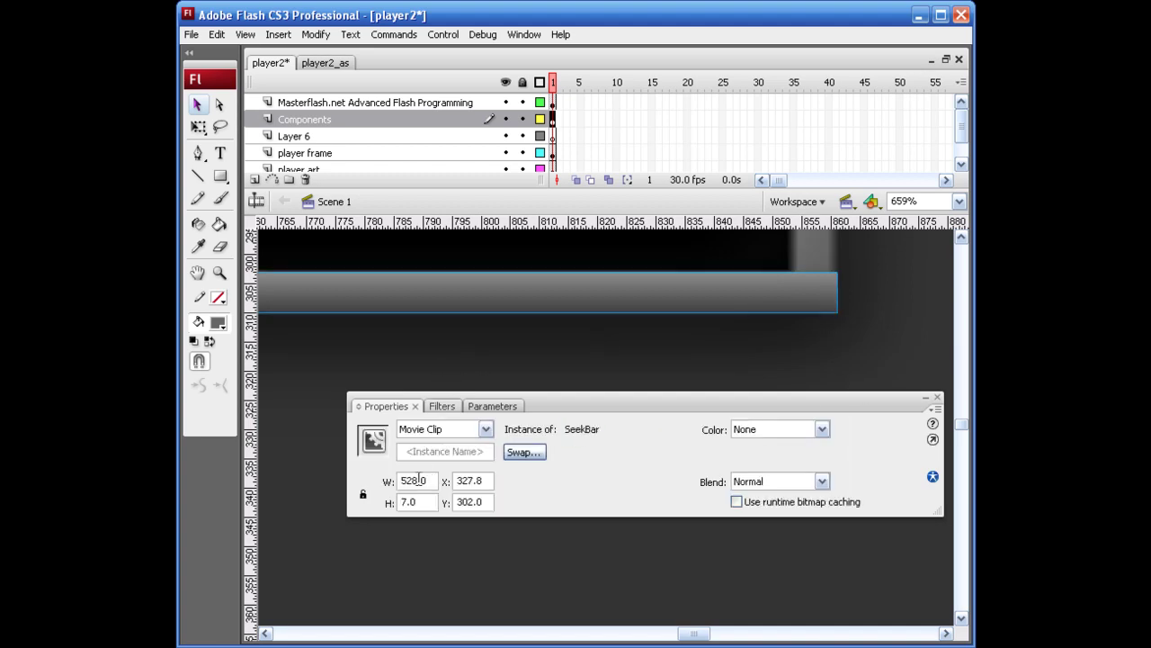
left_click_drag(419, 481, 412, 480)
type("7")
key("Return")
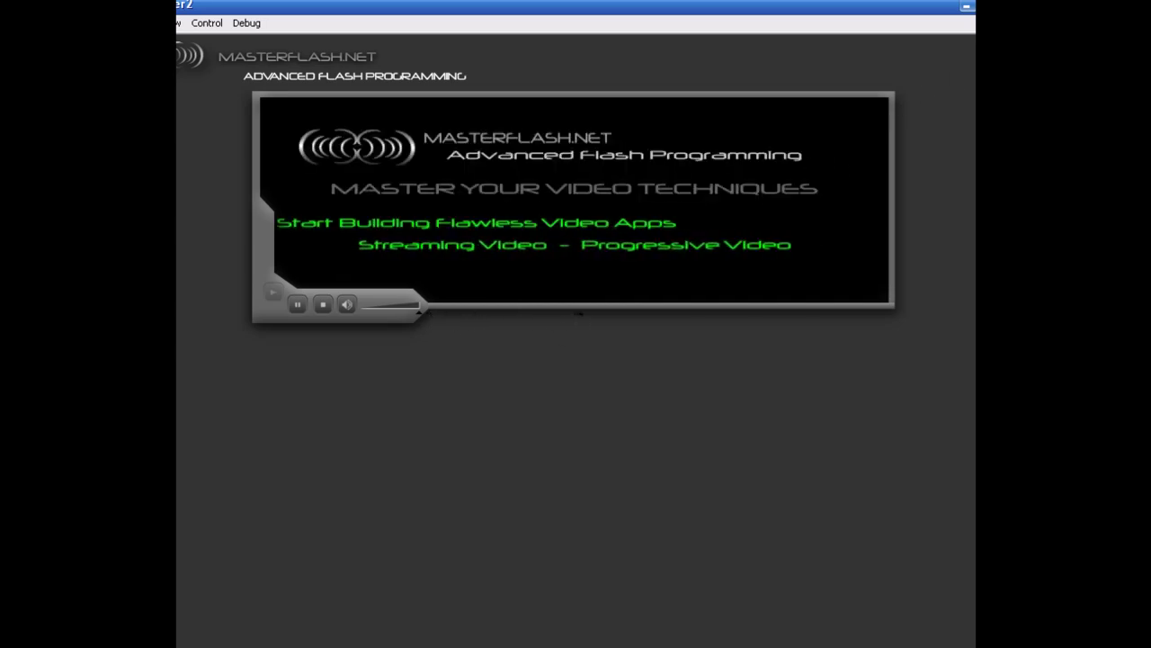
key("ctrl+w")
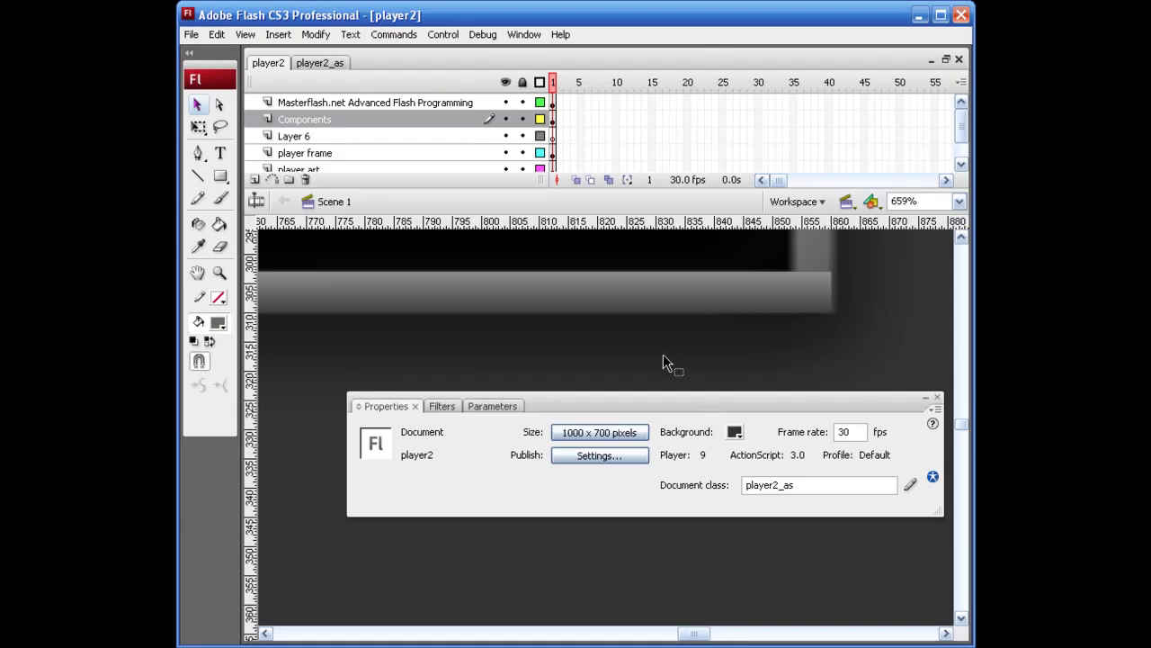
Open the SeekBar symbol, go to frame 2 and open its black SeekBarHandle for editing.
key("ctrl+1")
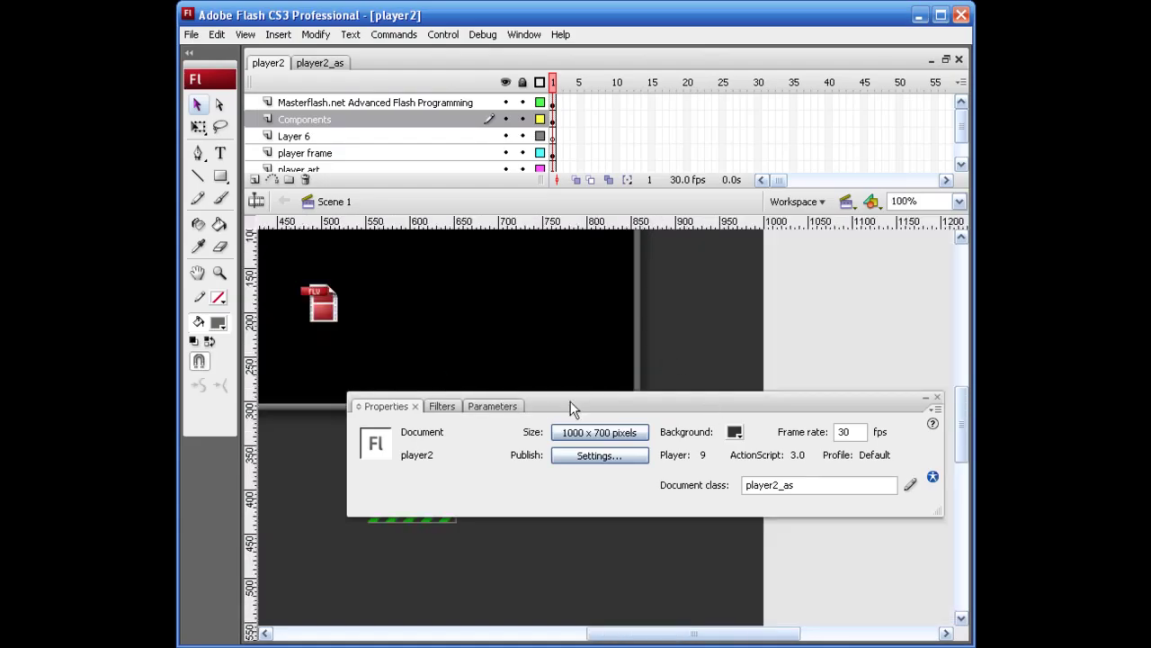
key("ctrl+F3")
left_click_drag(634, 637, 541, 637)
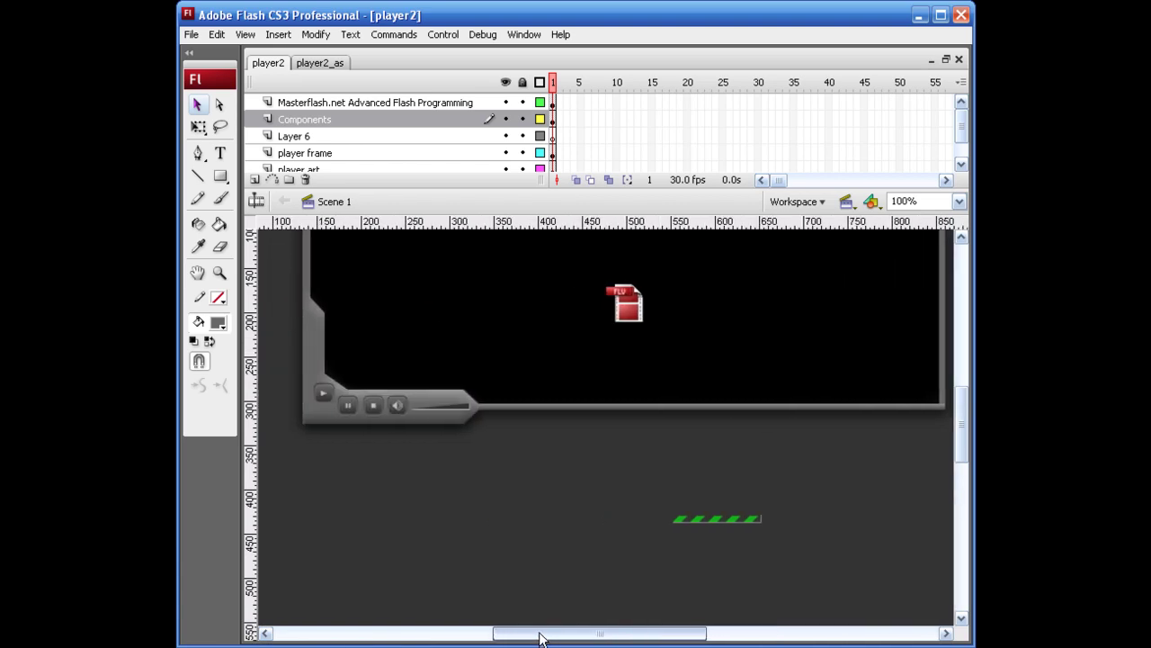
left_click(504, 406)
left_click(516, 412)
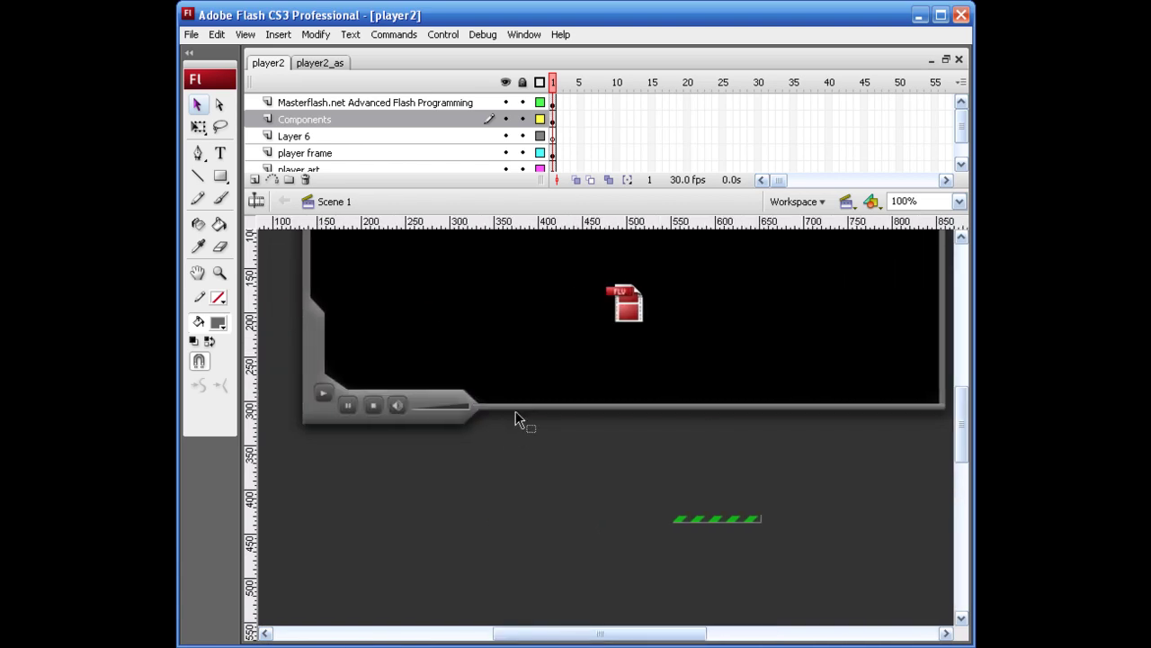
double_click(524, 409)
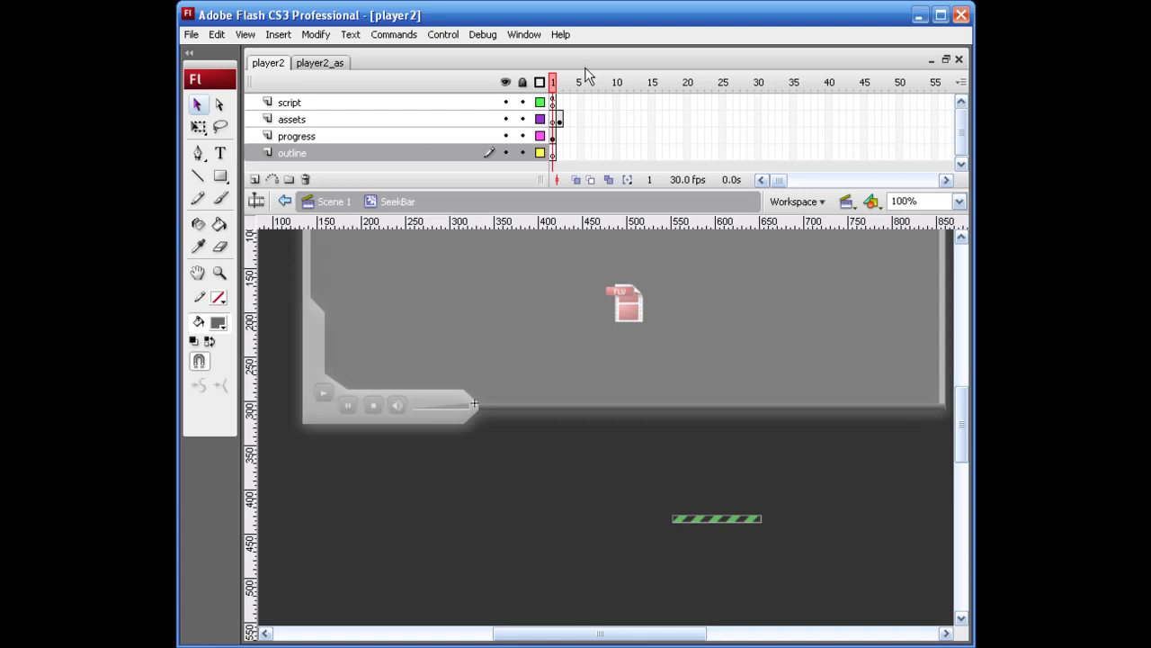
left_click(559, 83)
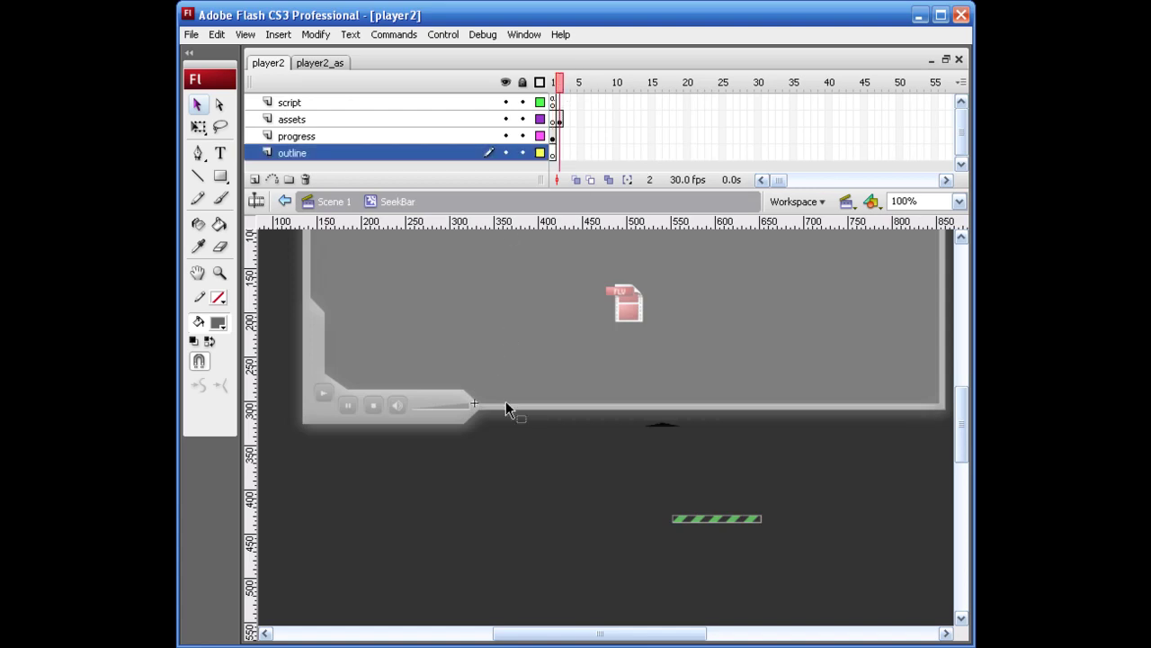
left_click(660, 424)
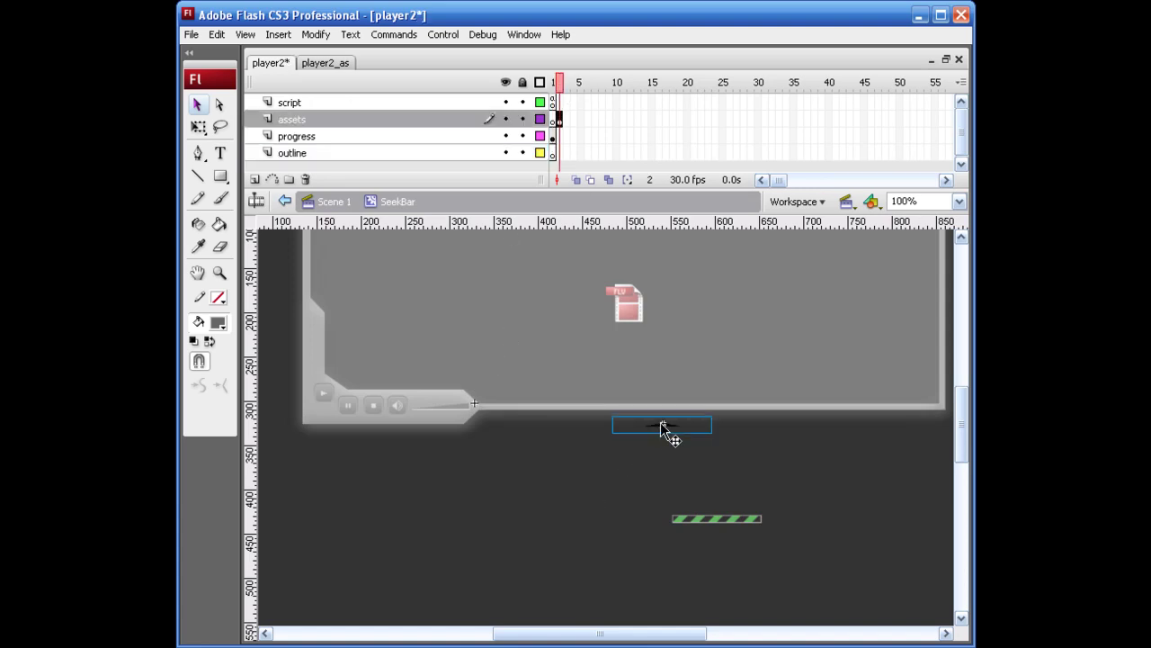
double_click(659, 426)
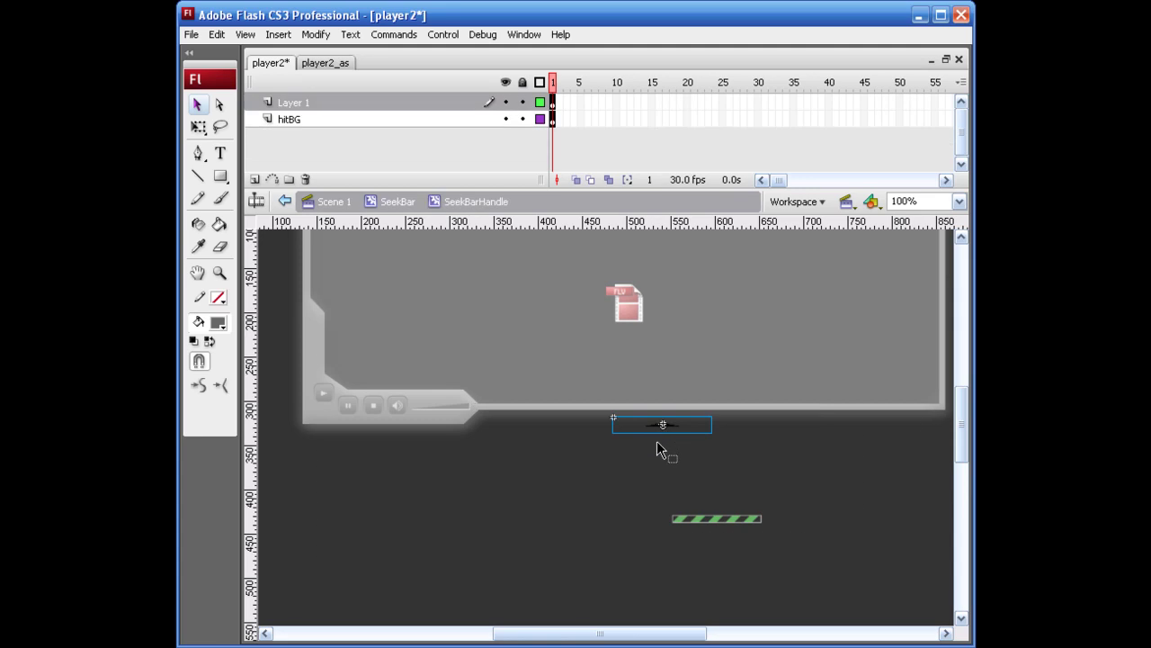
Change the seek bar handle's fill from black to gray #666666 and return to the SeekBar symbol.
key("z")
left_click_drag(633, 416, 756, 486)
key("v")
left_click(502, 321)
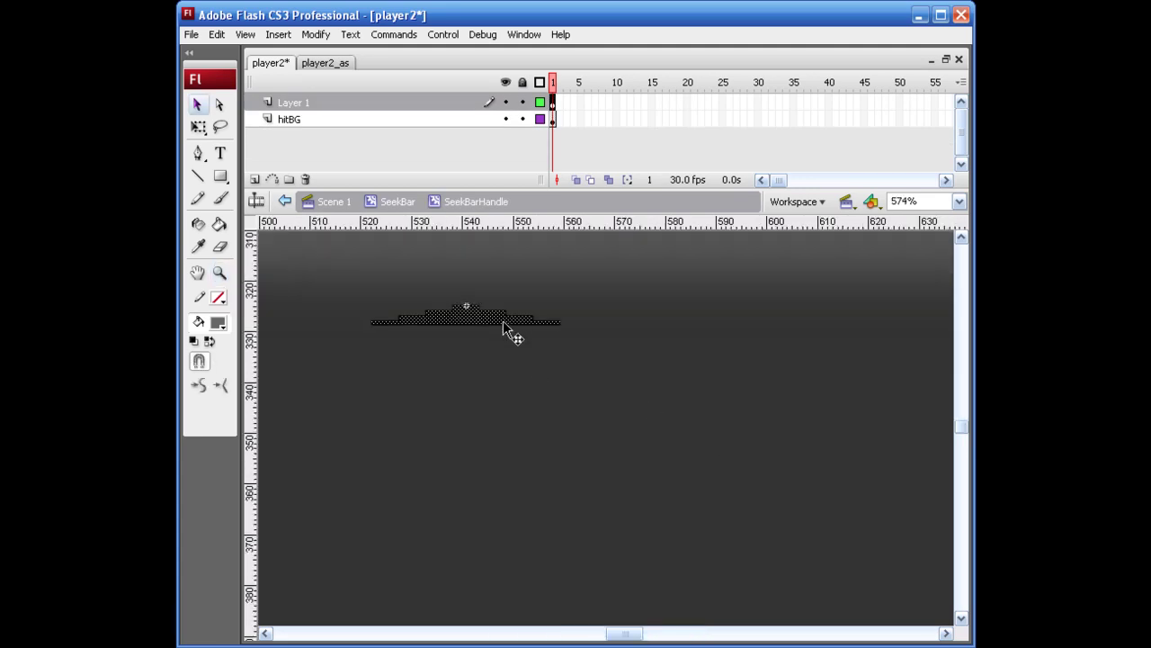
left_click(218, 322)
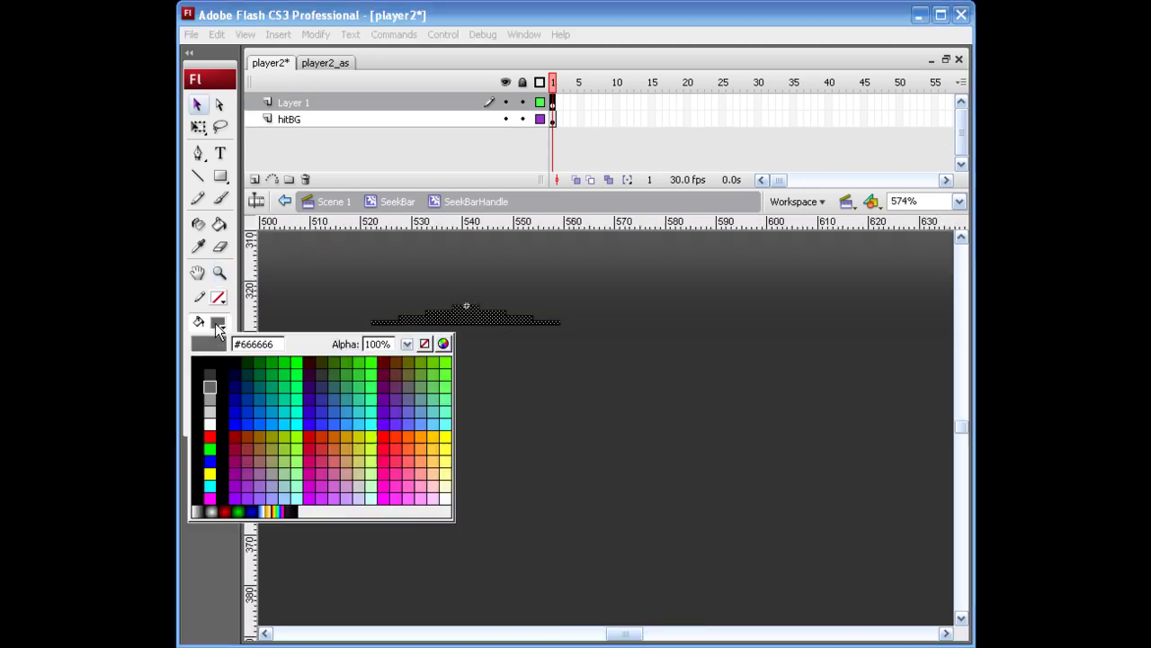
left_click(210, 381)
left_click(416, 399)
double_click(472, 414)
Test the movie with the recolored seek handle, close the preview and return to the main scene.
key("ctrl+Return")
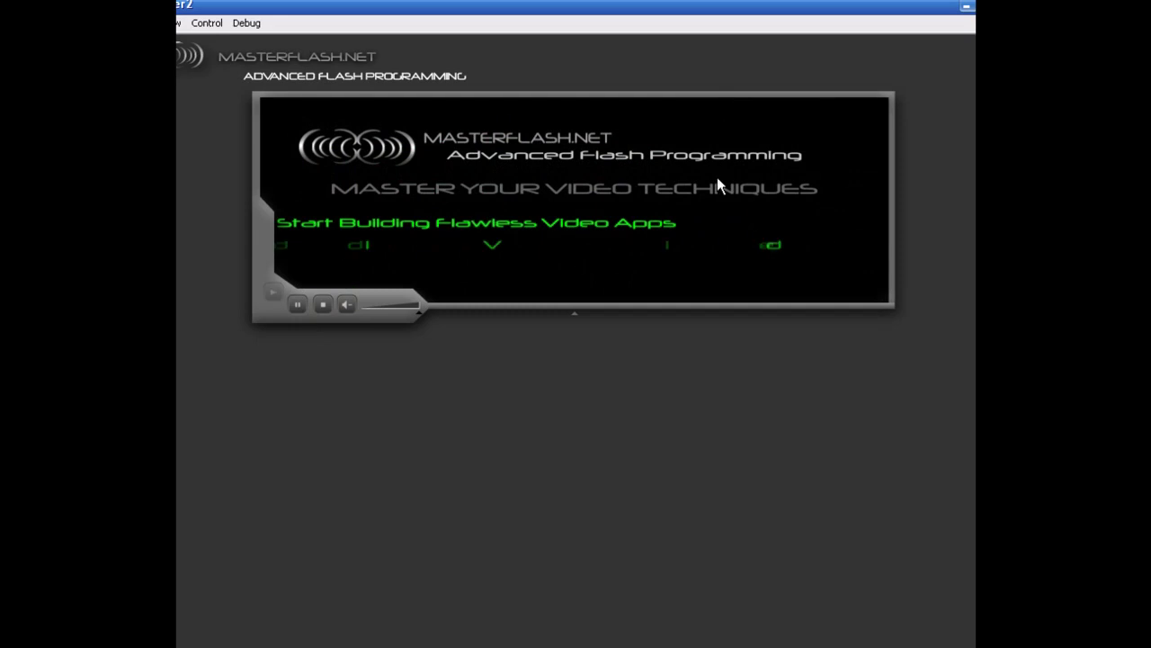
key("ctrl+w")
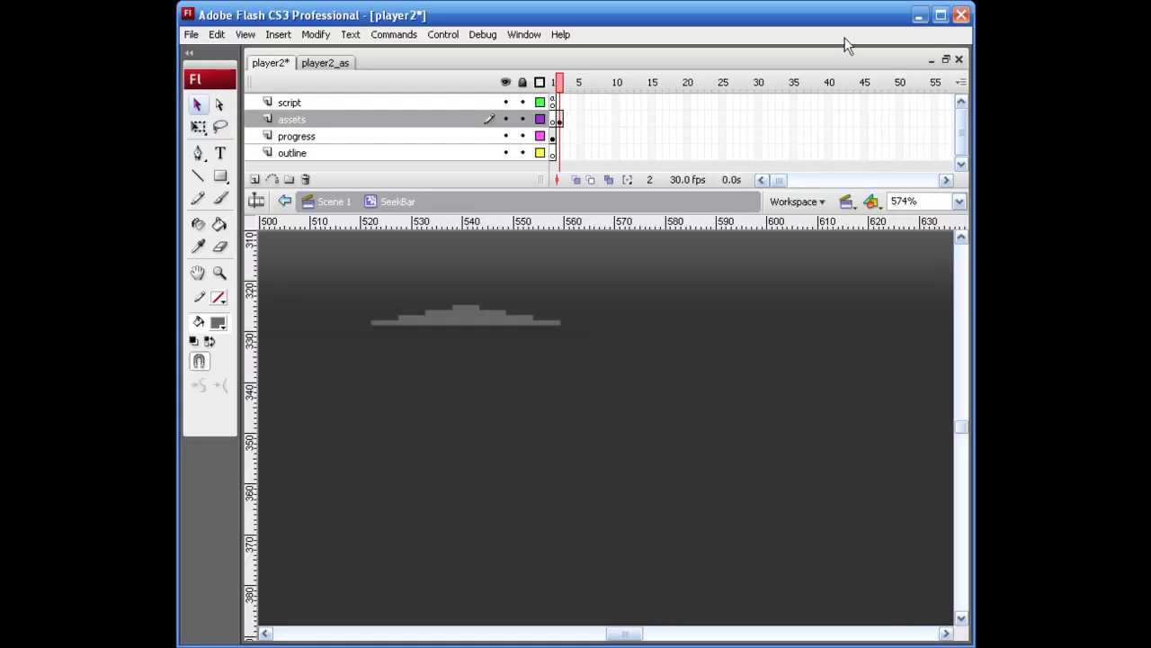
key("ctrl+1")
double_click(427, 438)
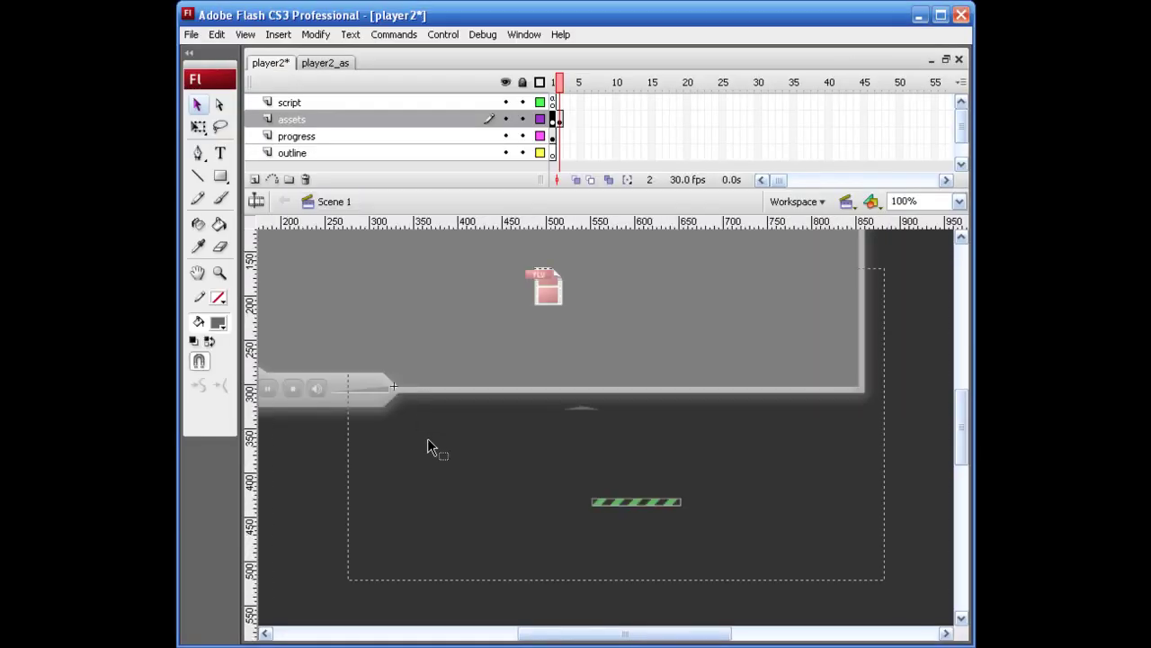
left_click(432, 407)
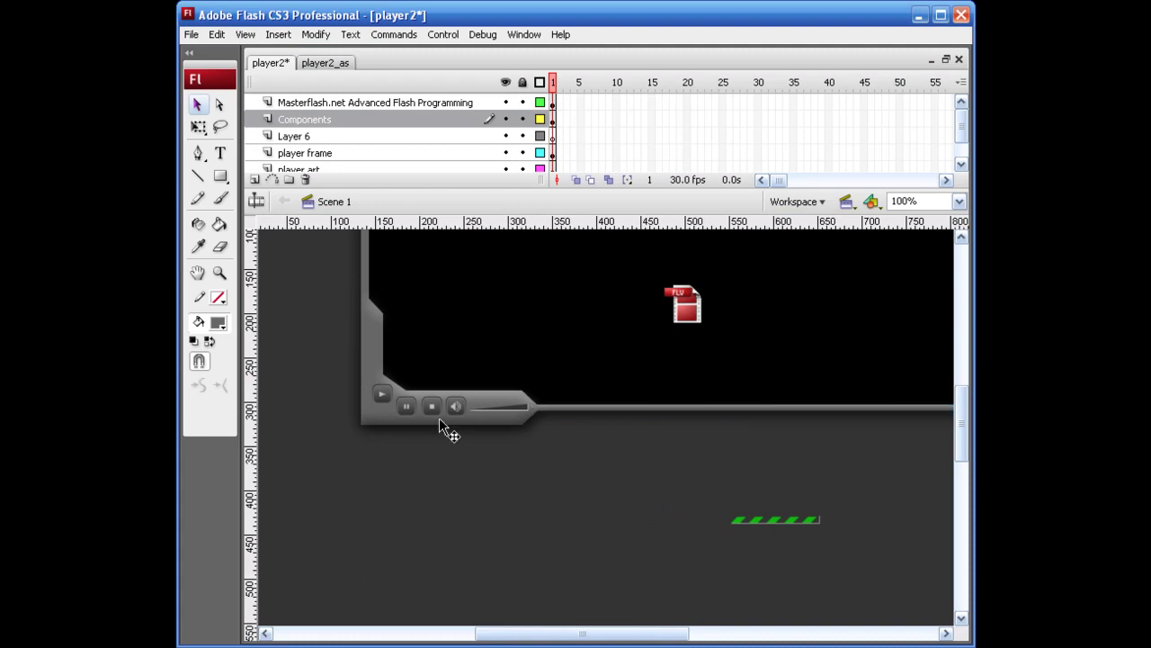
Move the green striped buffering bar just above the frame's lower edge, beside the control panel's tip.
left_click(520, 445)
left_click_drag(786, 522, 596, 400)
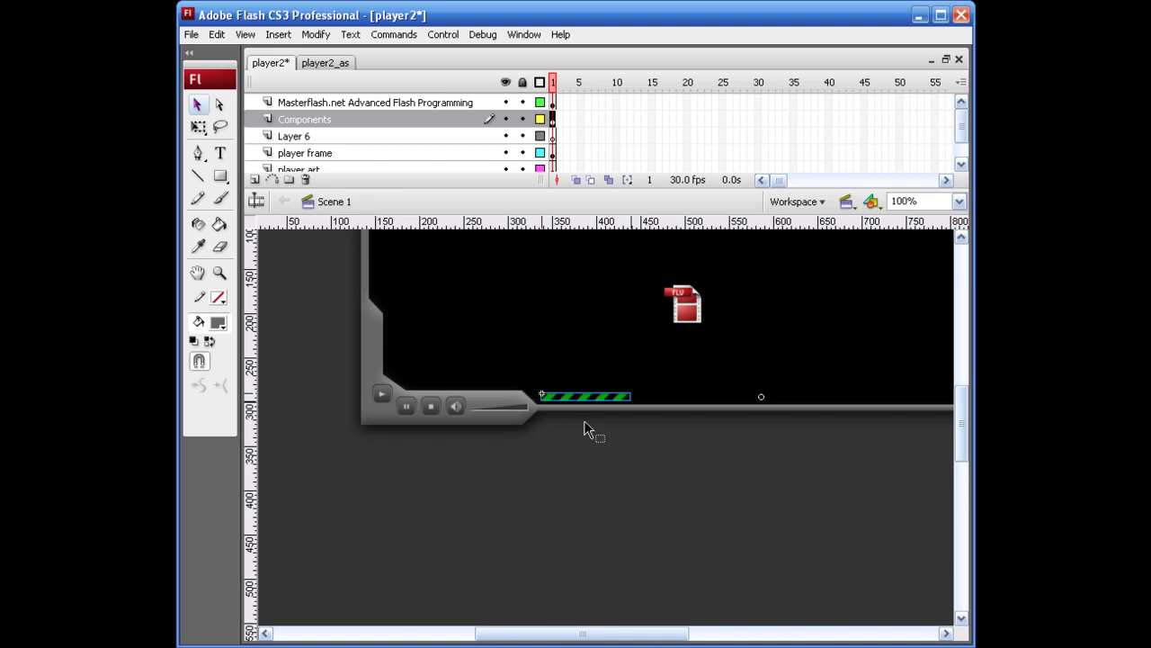
key("Down")
key("Down")
key("Left")
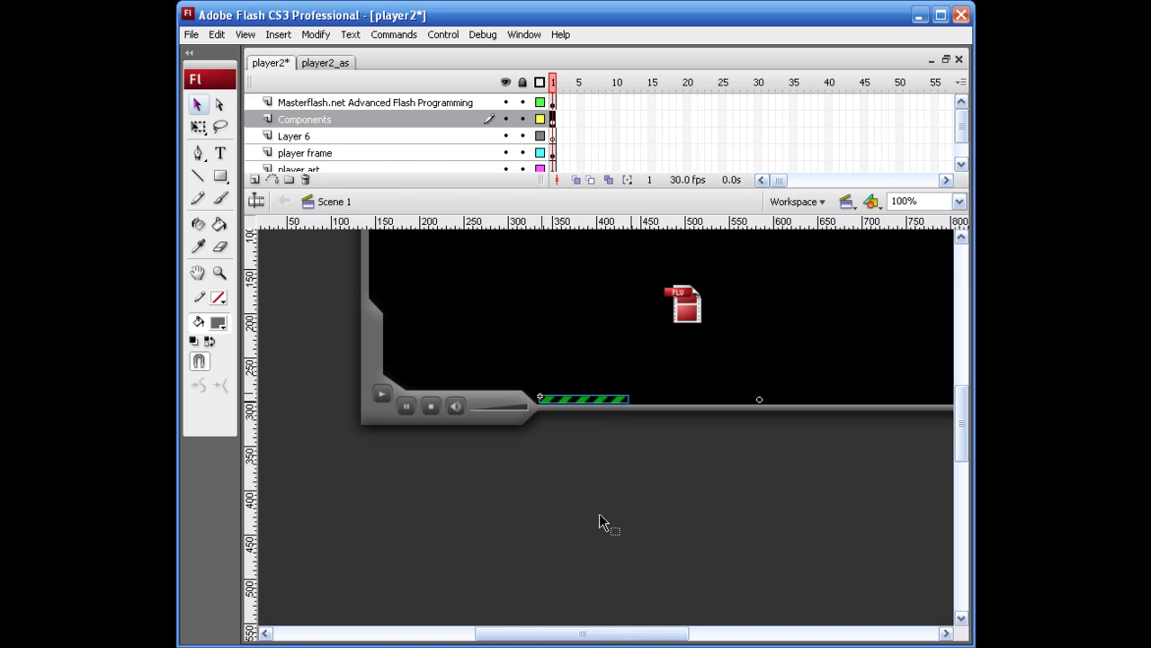
key("Up")
key("Up")
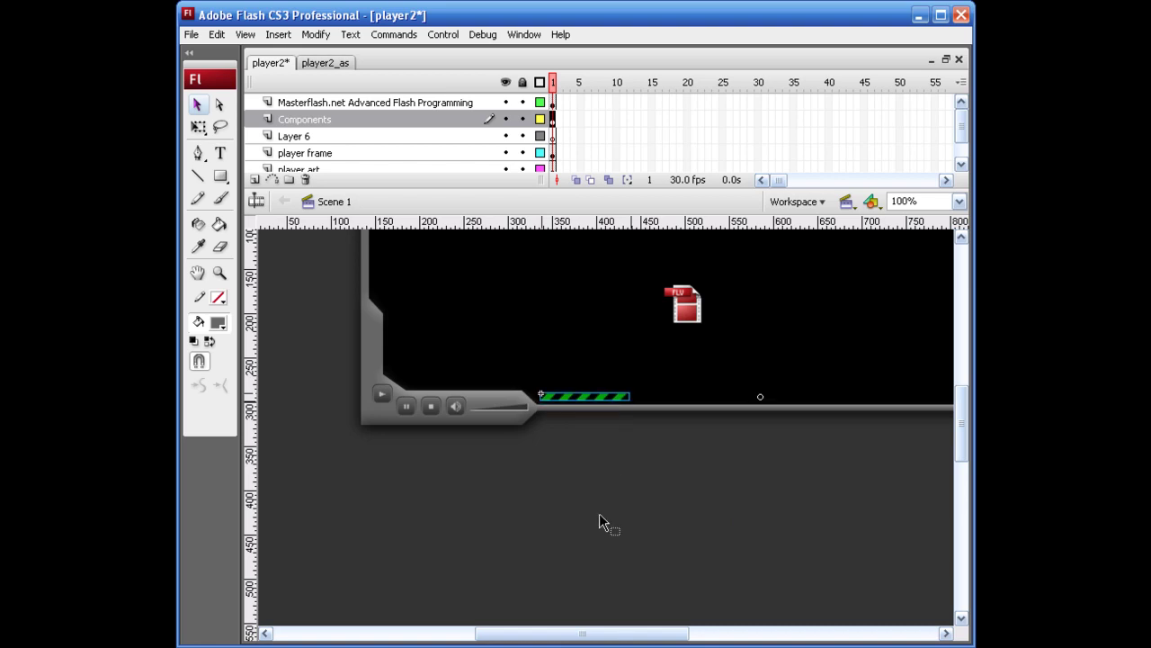
Open the BufferingBar symbol for editing and unlock its mask layer.
left_click(669, 494)
double_click(593, 396)
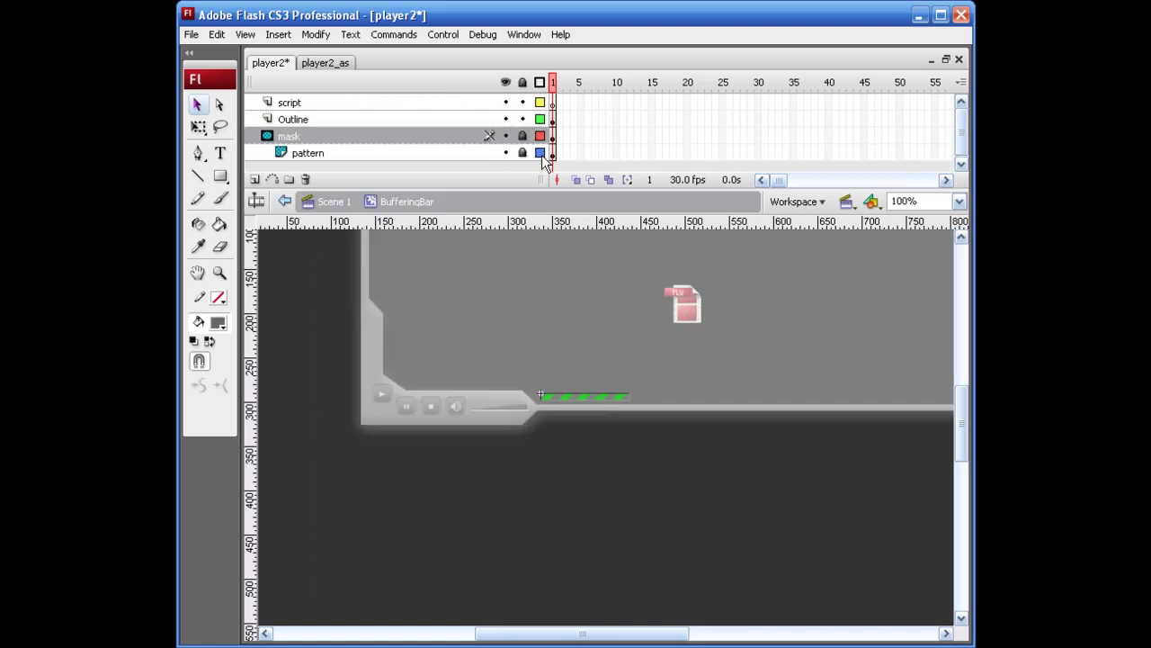
left_click(522, 136)
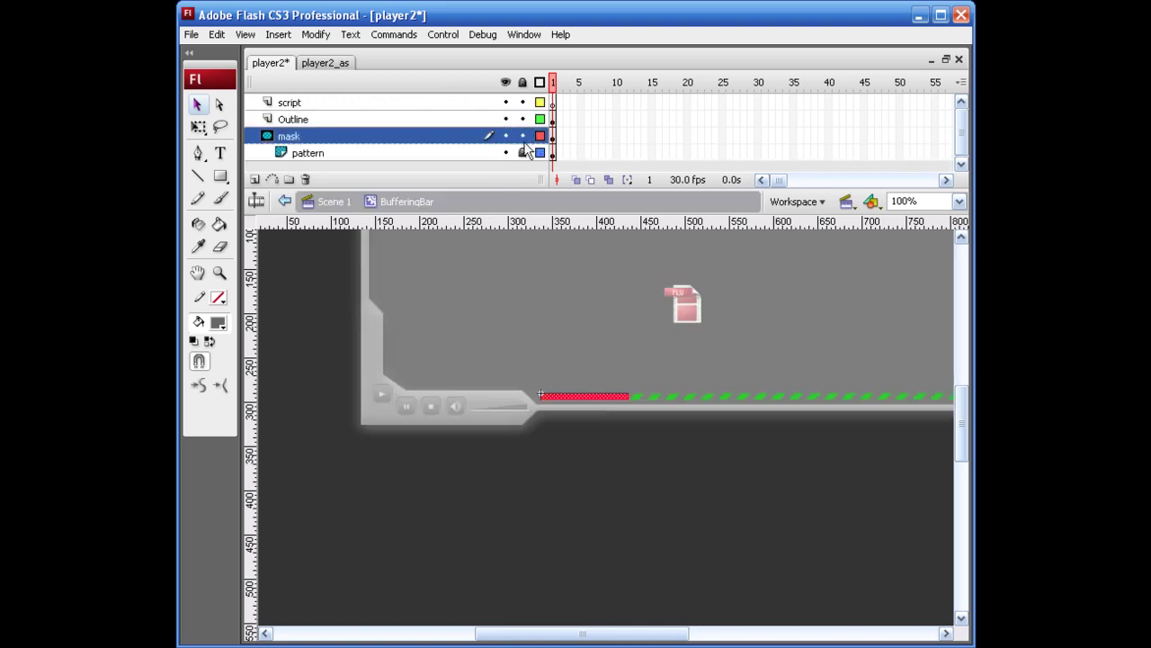
Delete the light and dark outlines around the buffering bar on the Outline layer.
left_click(595, 399)
key("z")
left_click_drag(504, 354, 711, 471)
key("v")
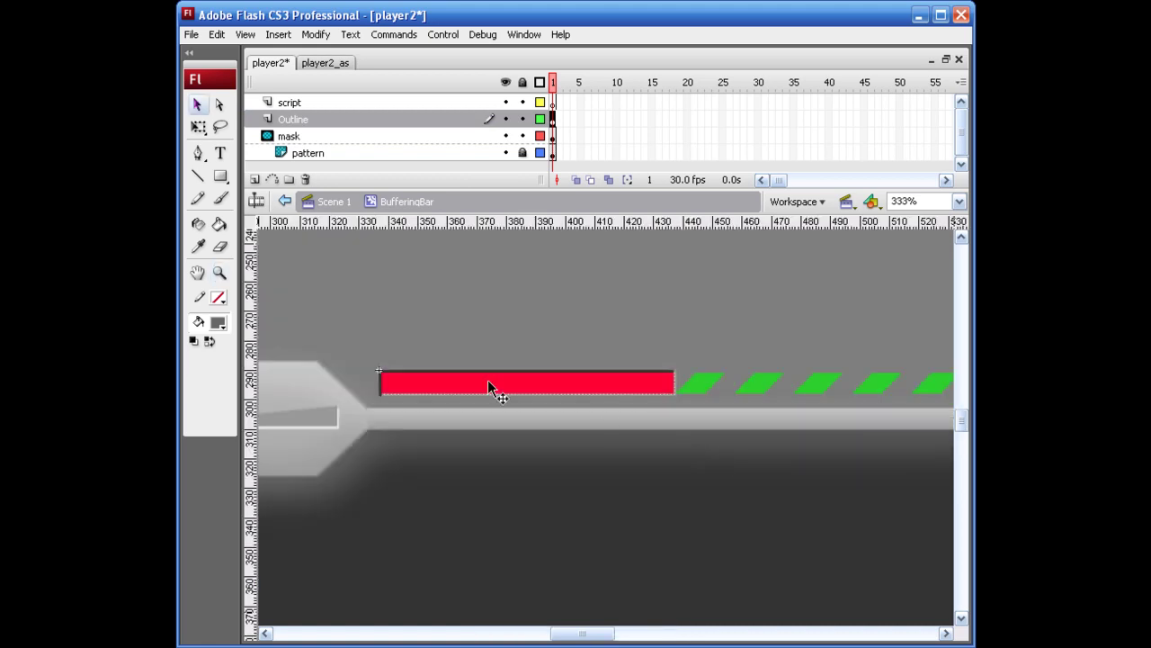
left_click(476, 368)
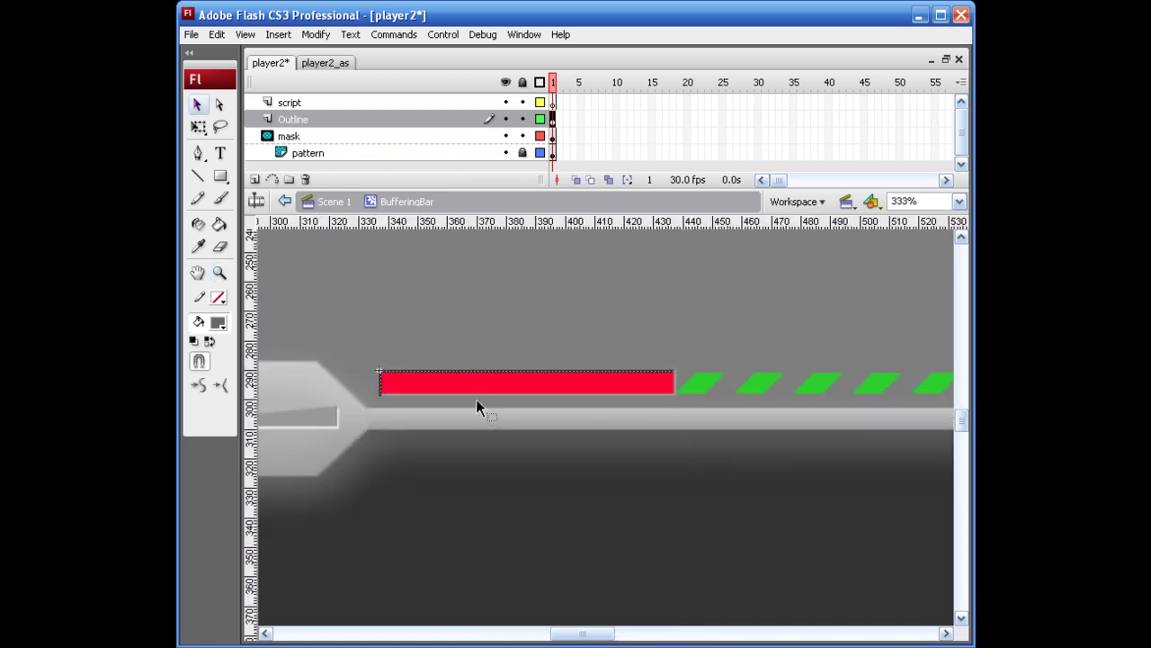
key("Delete")
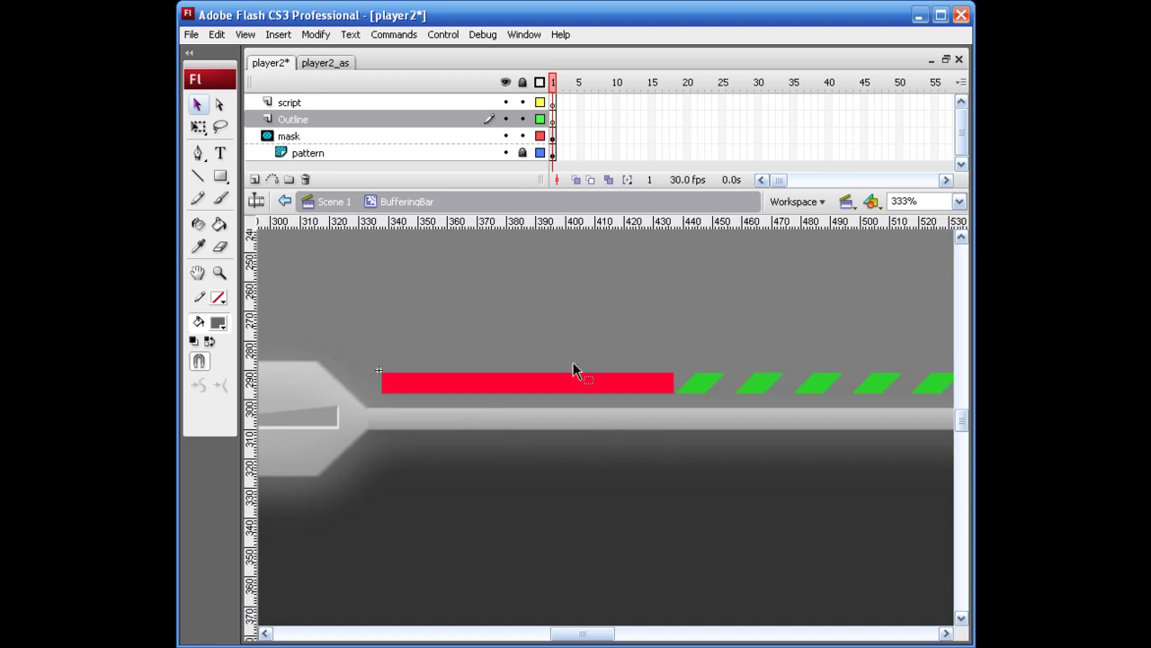
Stretch the red mask rectangle rightward over most of the green stripe pattern and lock the mask layer.
key("ctrl+1")
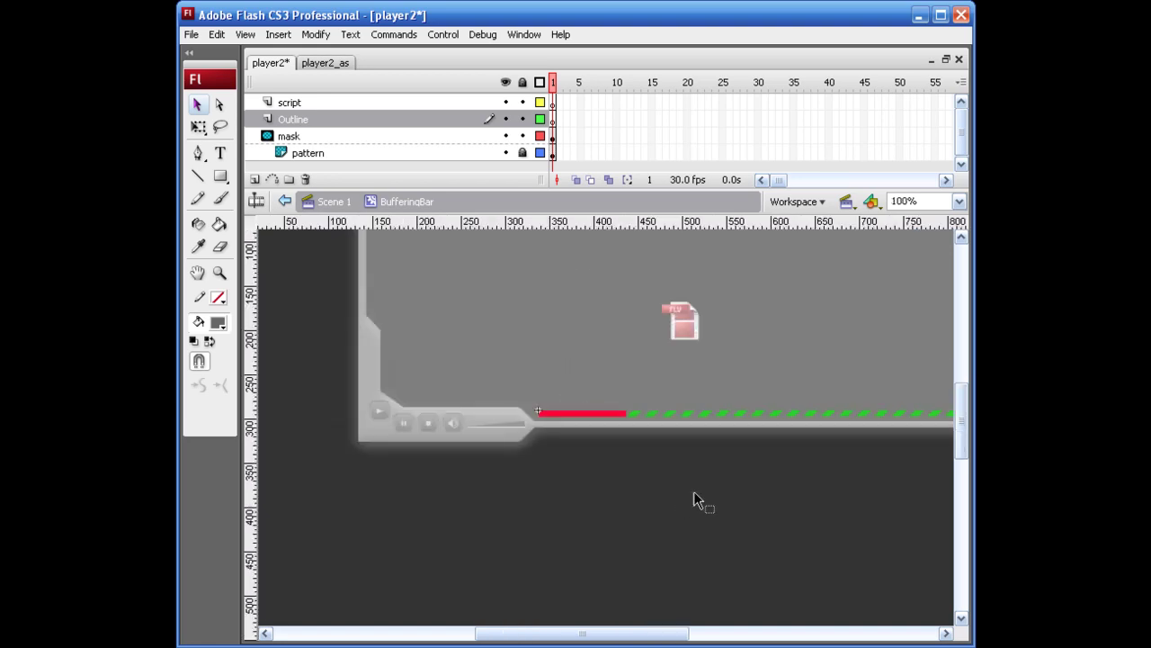
left_click_drag(693, 493, 594, 486)
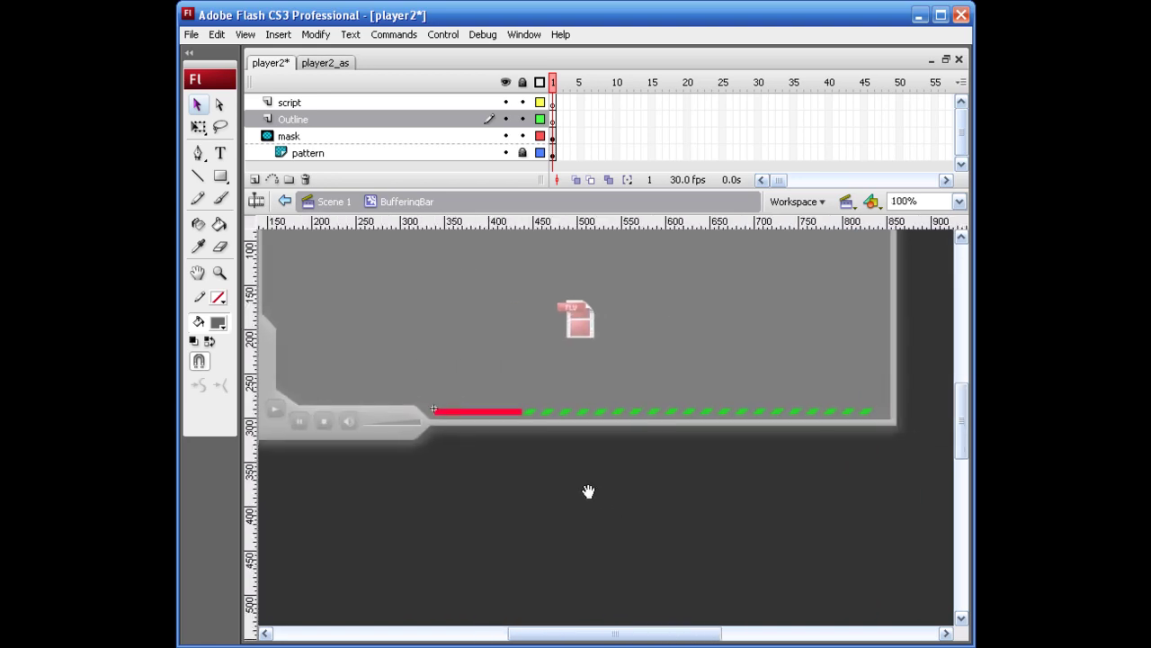
left_click(510, 406)
key("q")
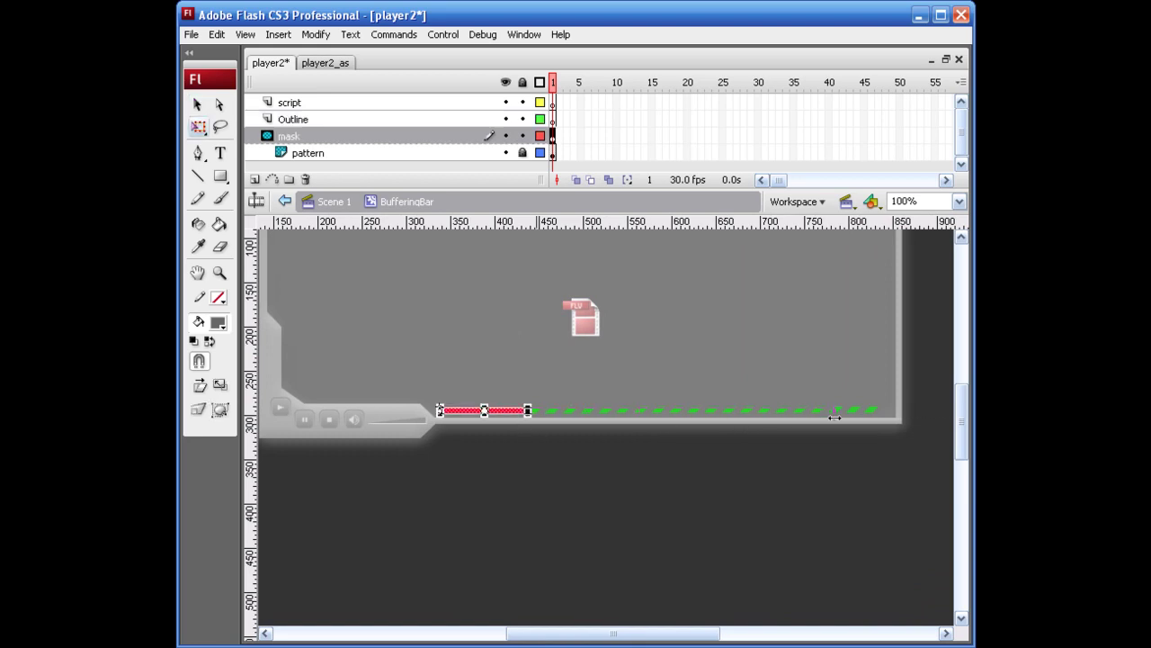
left_click_drag(857, 419, 856, 414)
left_click(719, 447)
left_click(523, 135)
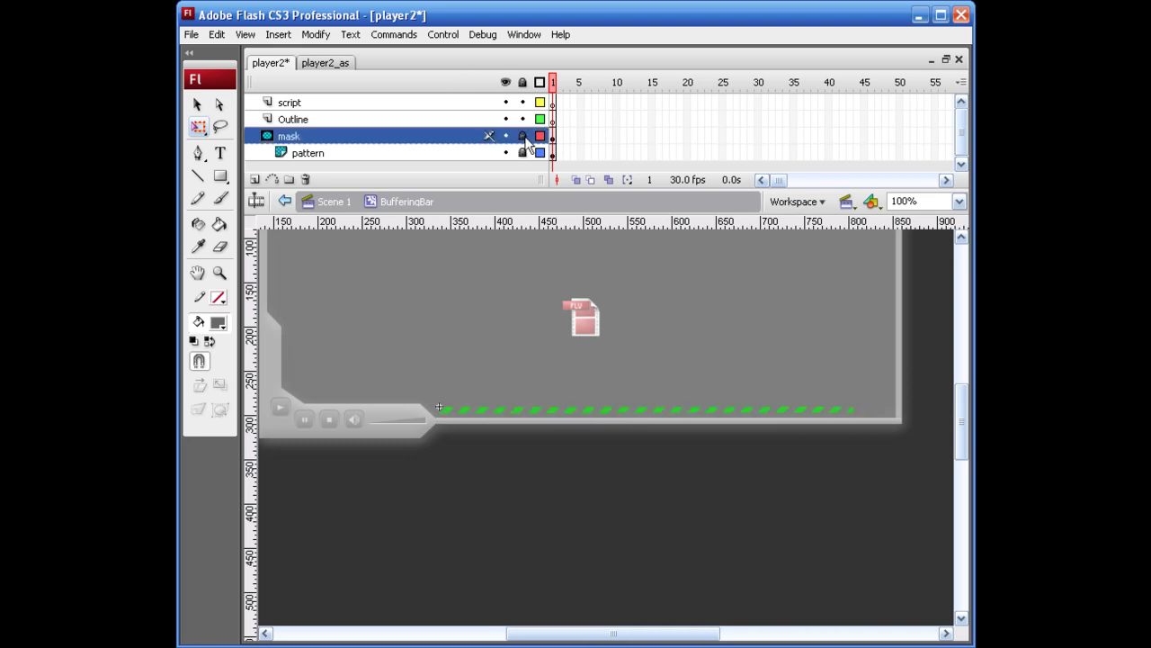
Hide the mask layer, unlock the pattern layer and select the striped buffering pattern.
left_click(506, 136)
left_click(523, 153)
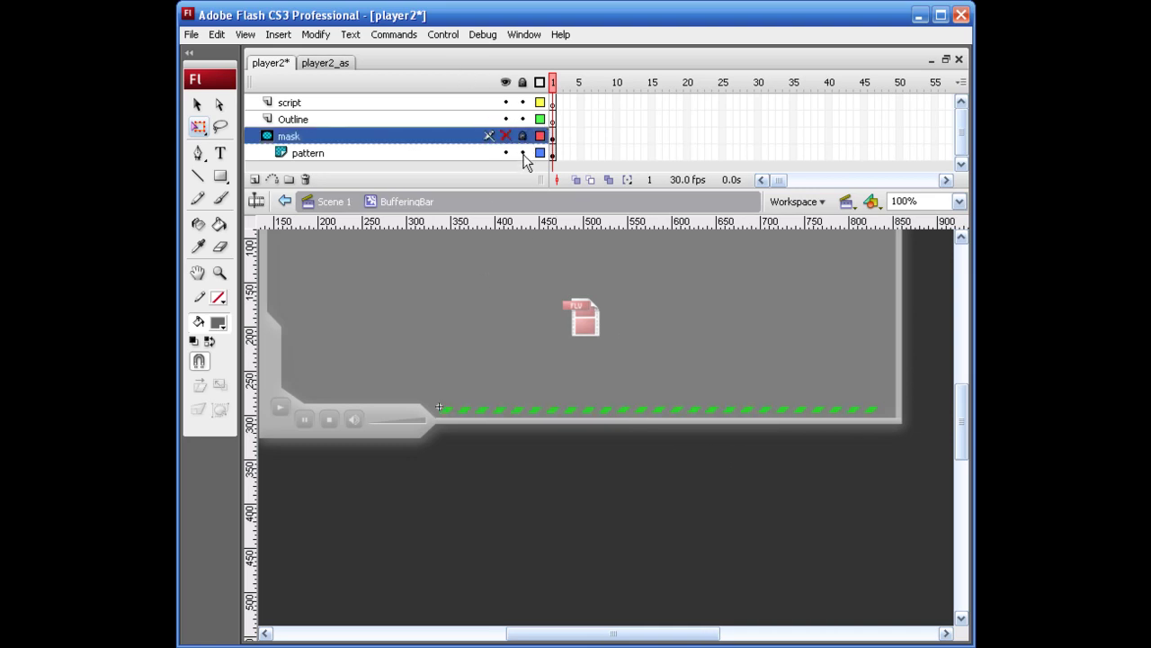
left_click(489, 414)
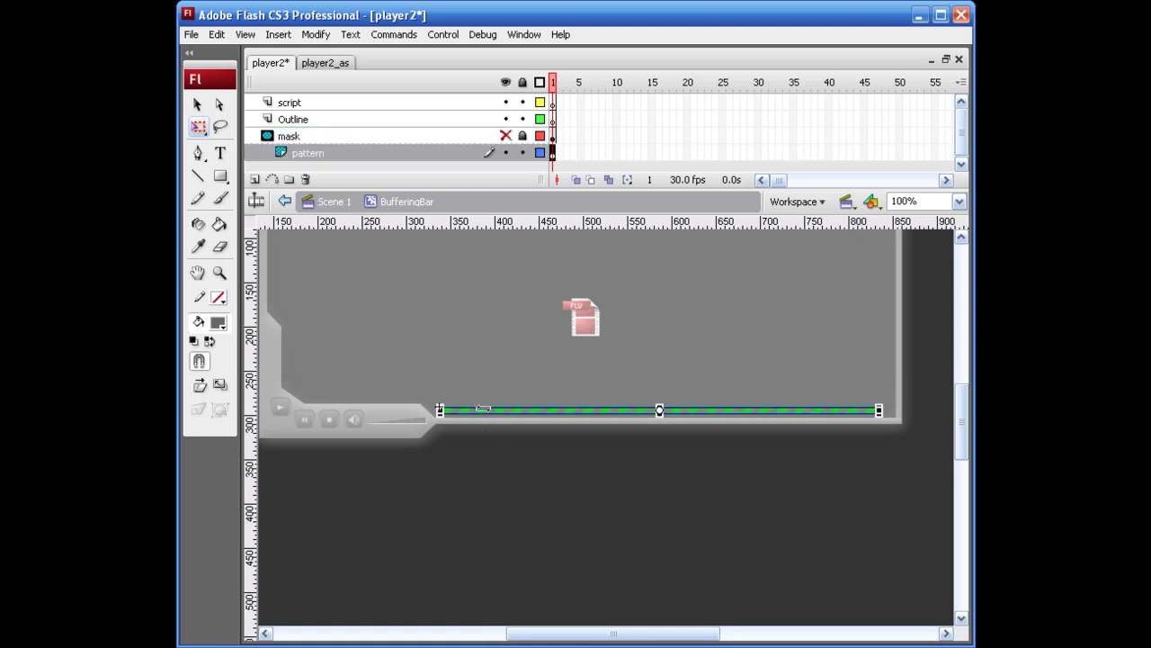
key("v")
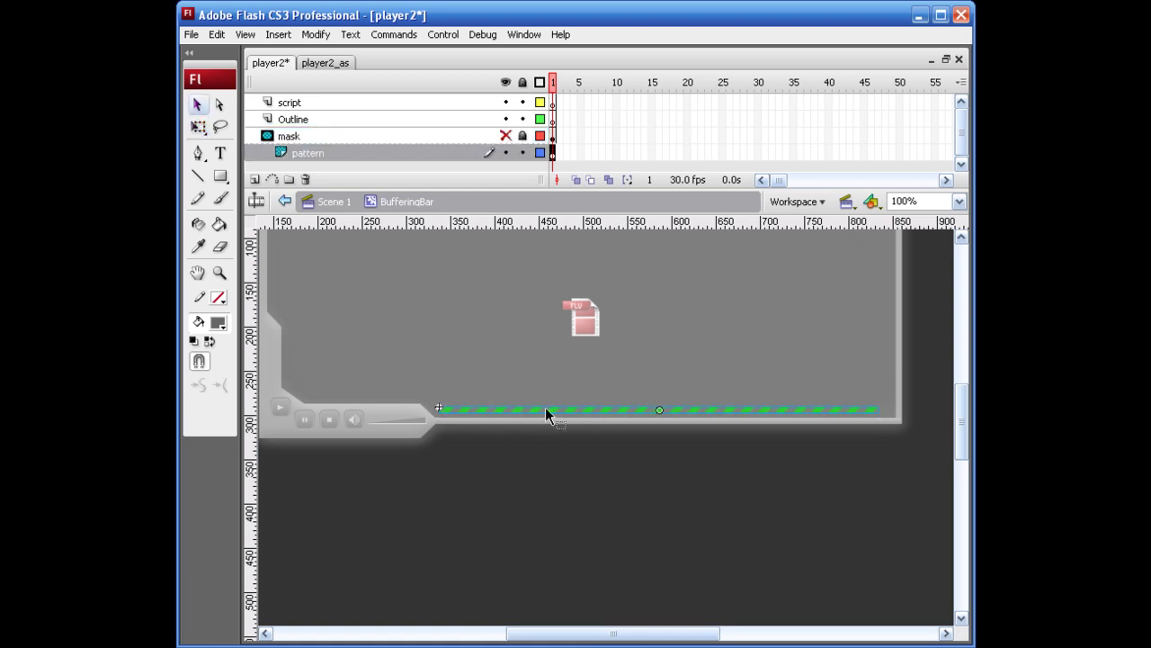
Inspect the nested buffering pattern symbols down to the stripe group and return to the BufferingBar symbol.
double_click(554, 412)
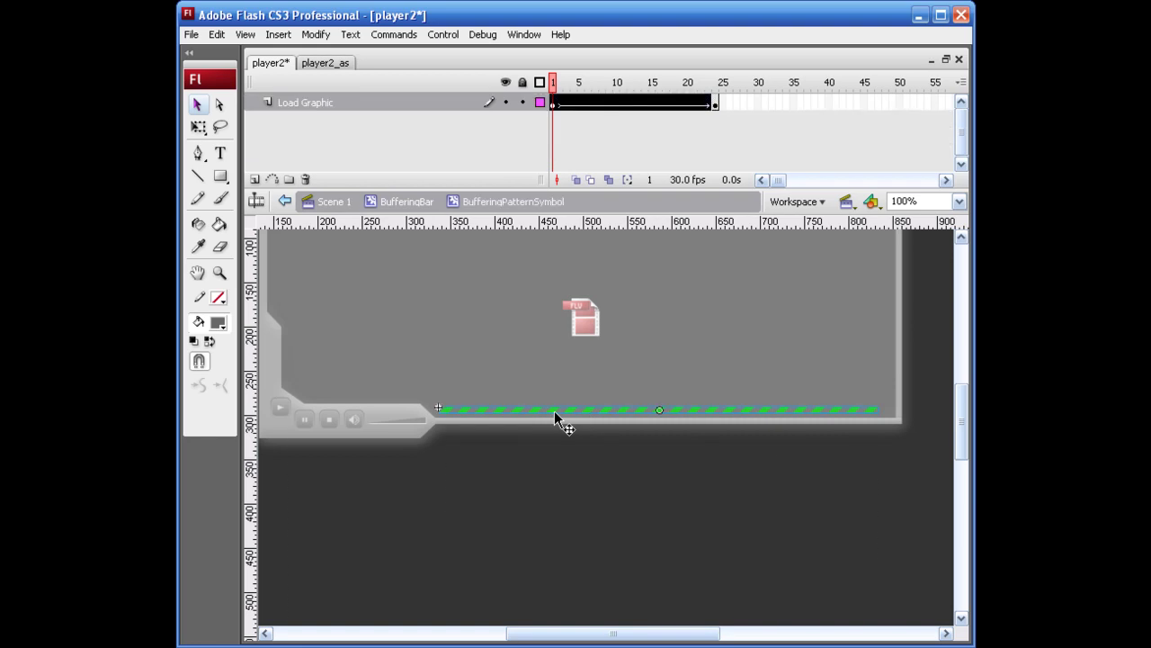
double_click(554, 412)
double_click(554, 412)
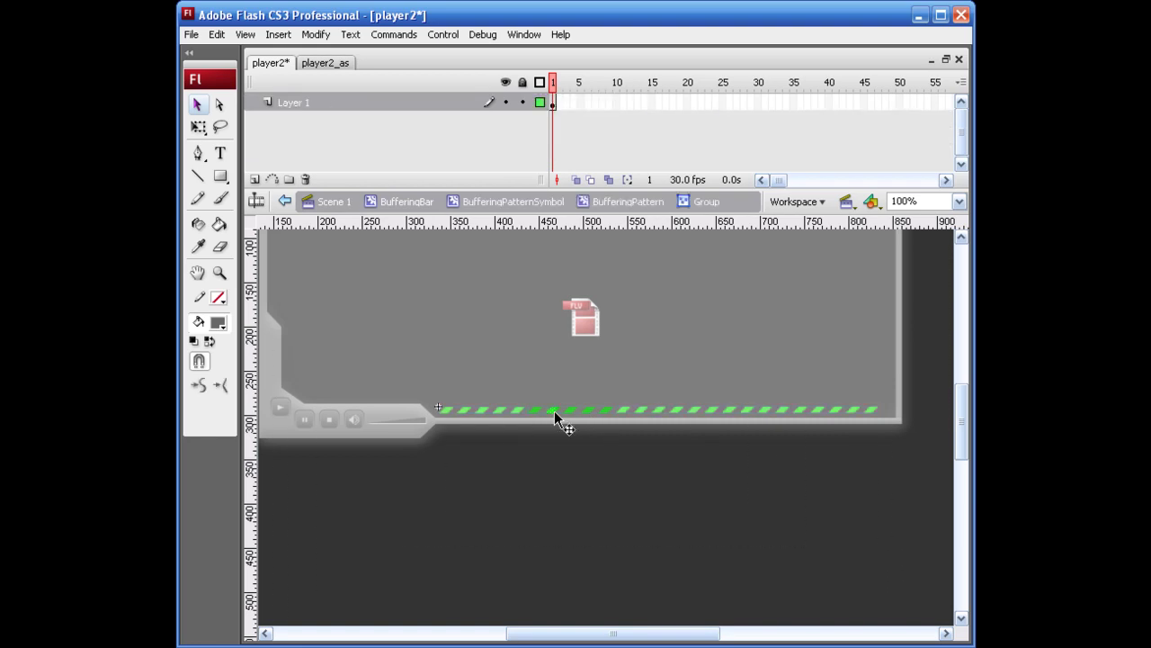
double_click(640, 411)
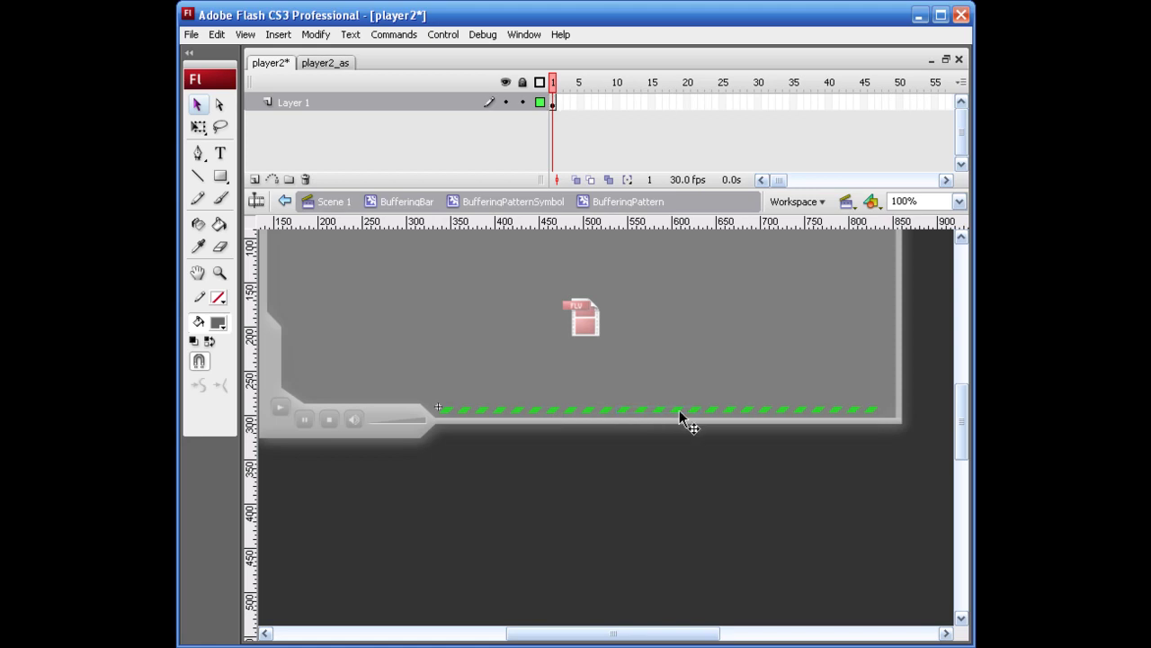
left_click_drag(666, 412, 561, 438)
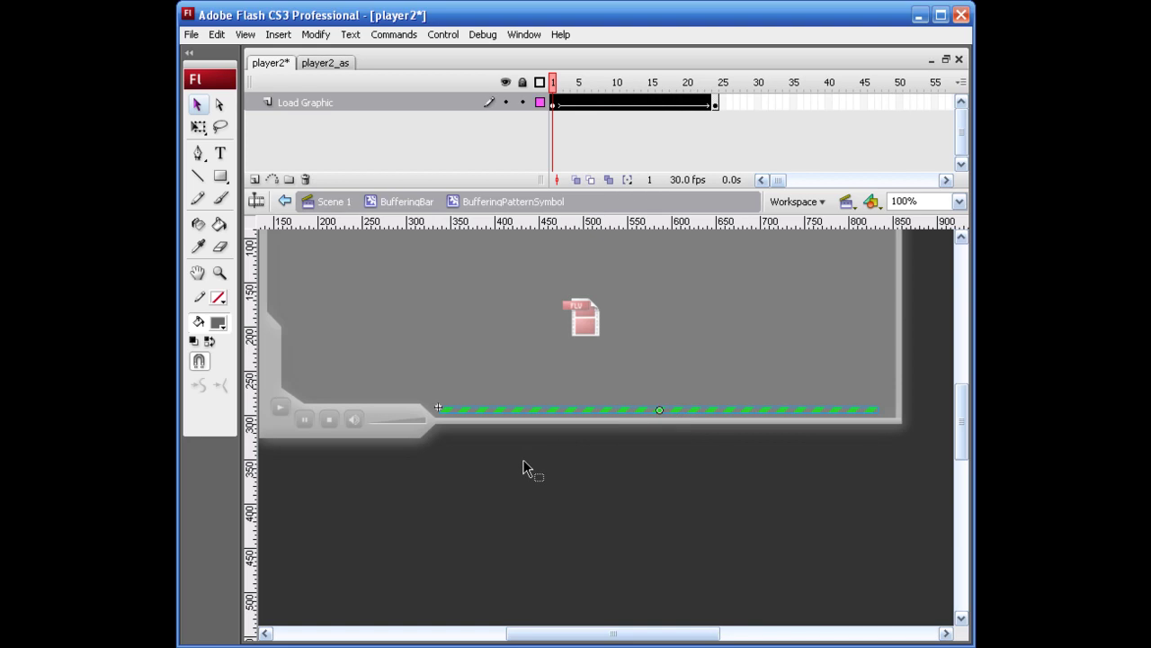
double_click(480, 446)
left_click(487, 470)
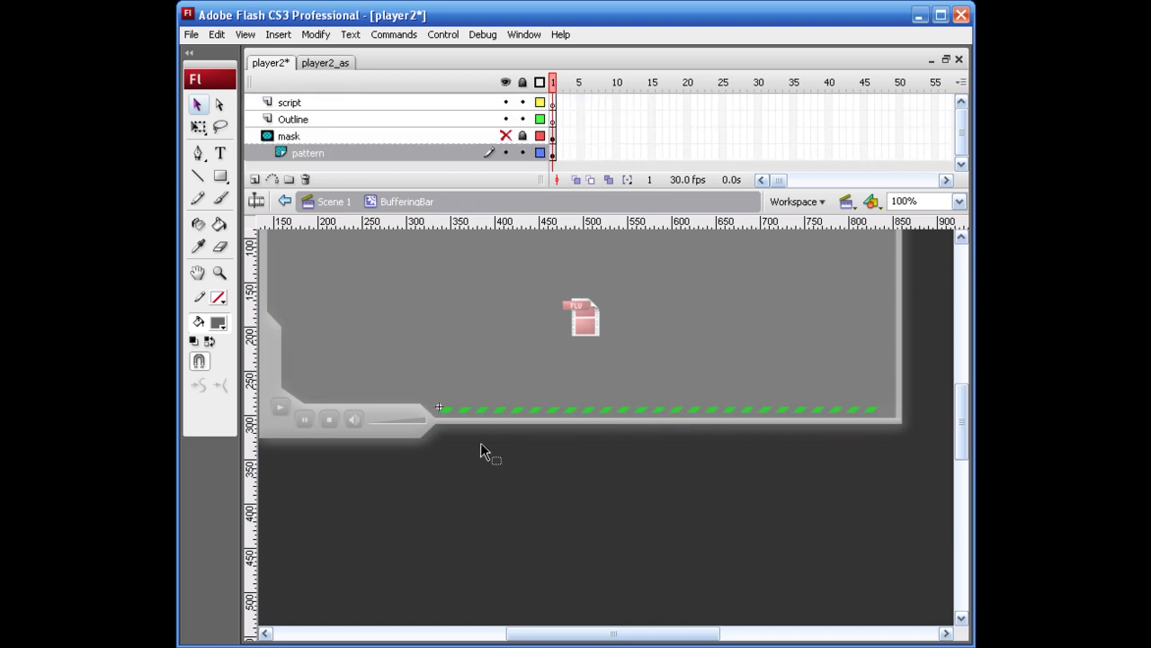
Apply a 100% dark gray tint (RGB 102, 102, 102) to the striped buffering pattern instance.
left_click(461, 413)
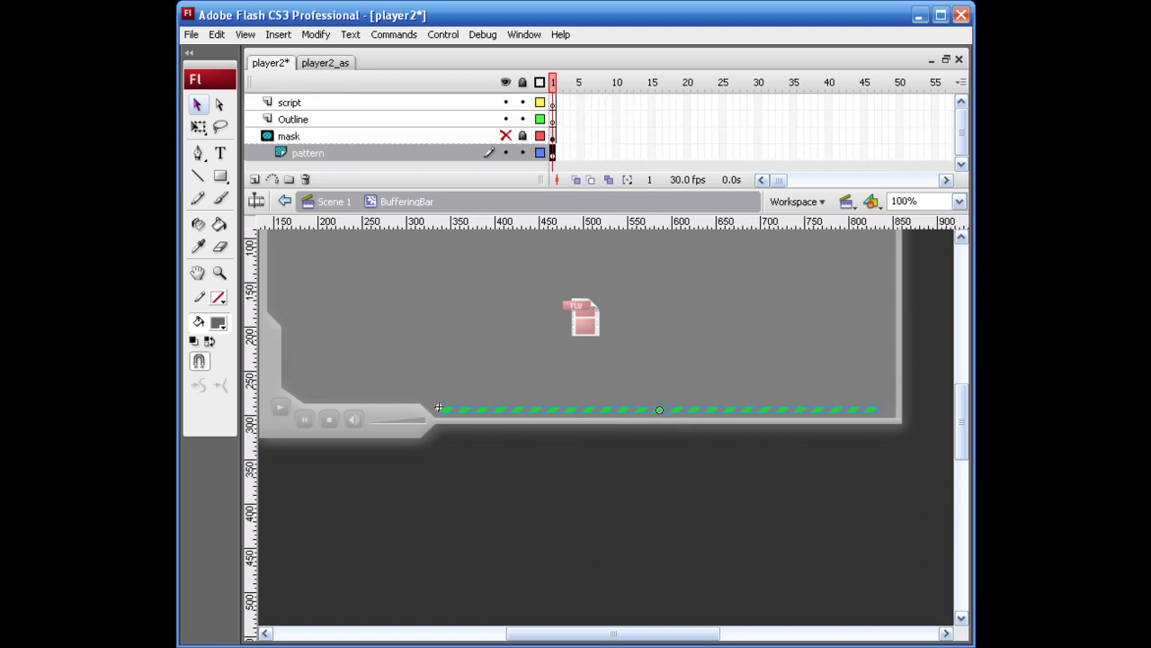
key("ctrl+F3")
left_click(769, 465)
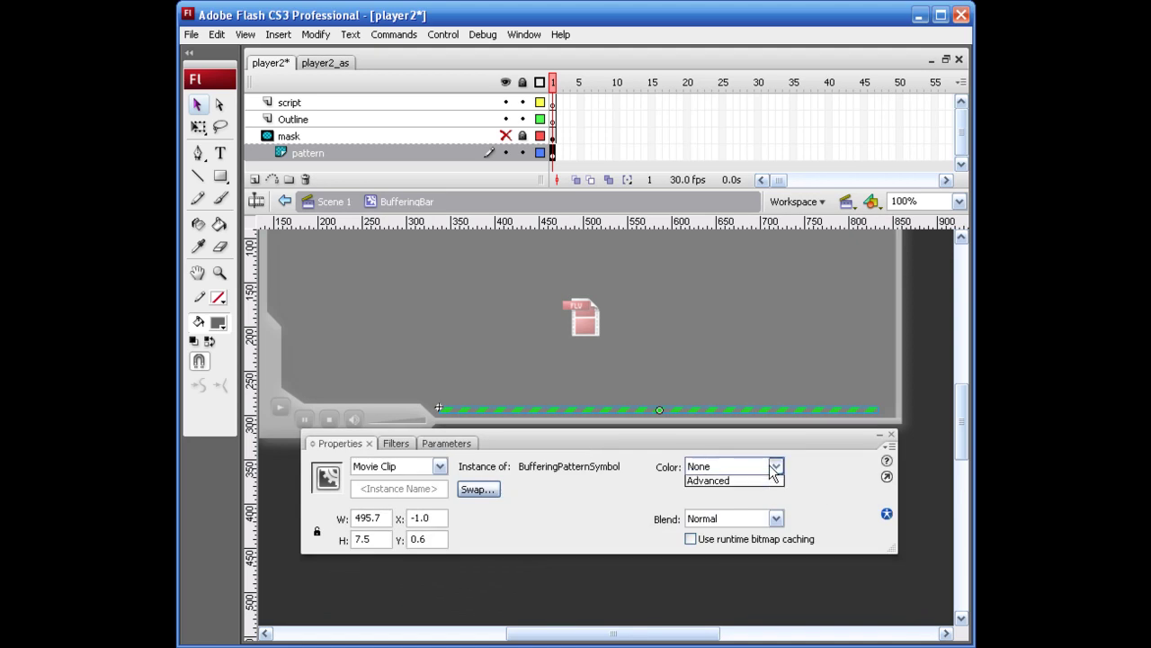
left_click(760, 508)
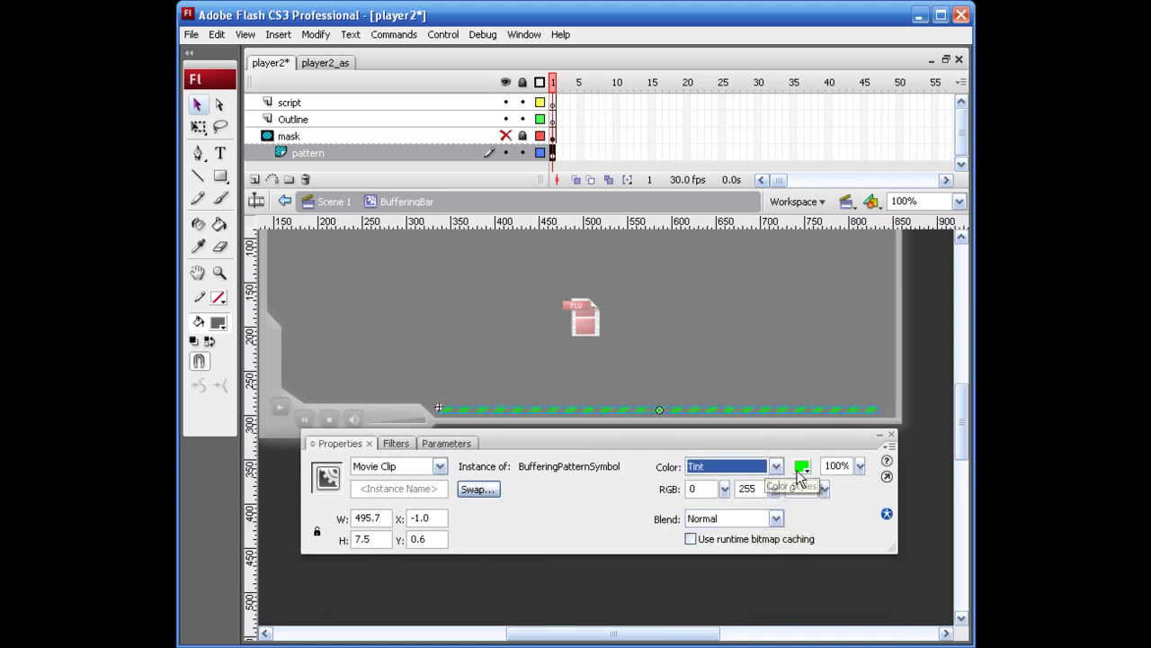
left_click(801, 465)
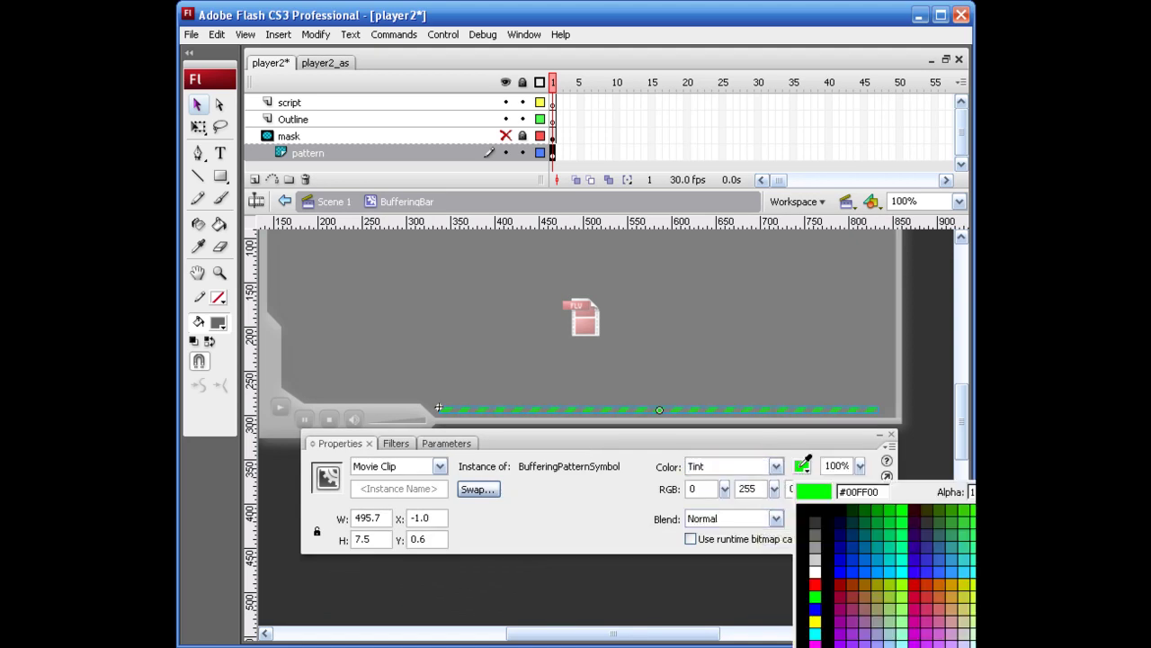
left_click(820, 533)
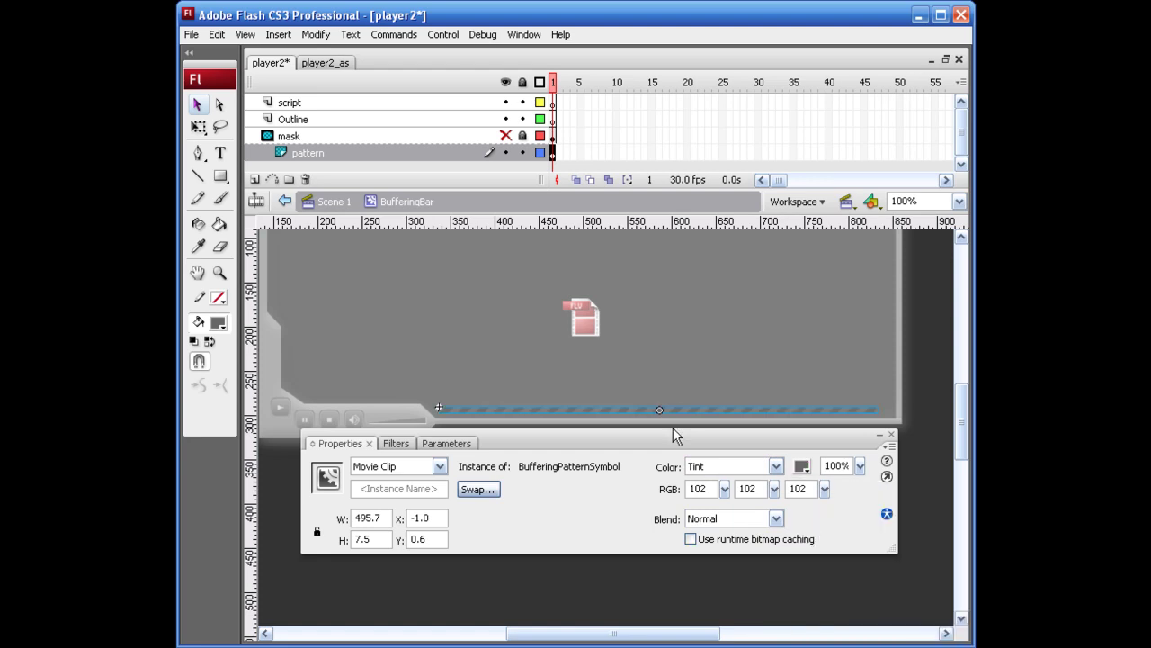
left_click_drag(675, 440, 630, 647)
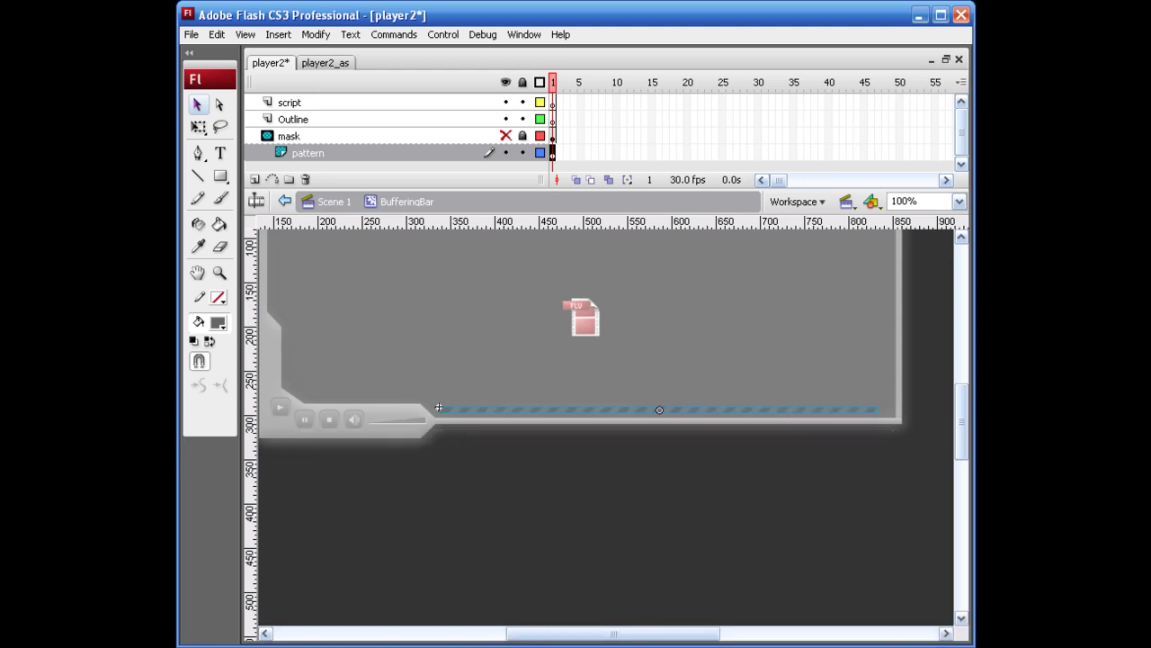
left_click(618, 595)
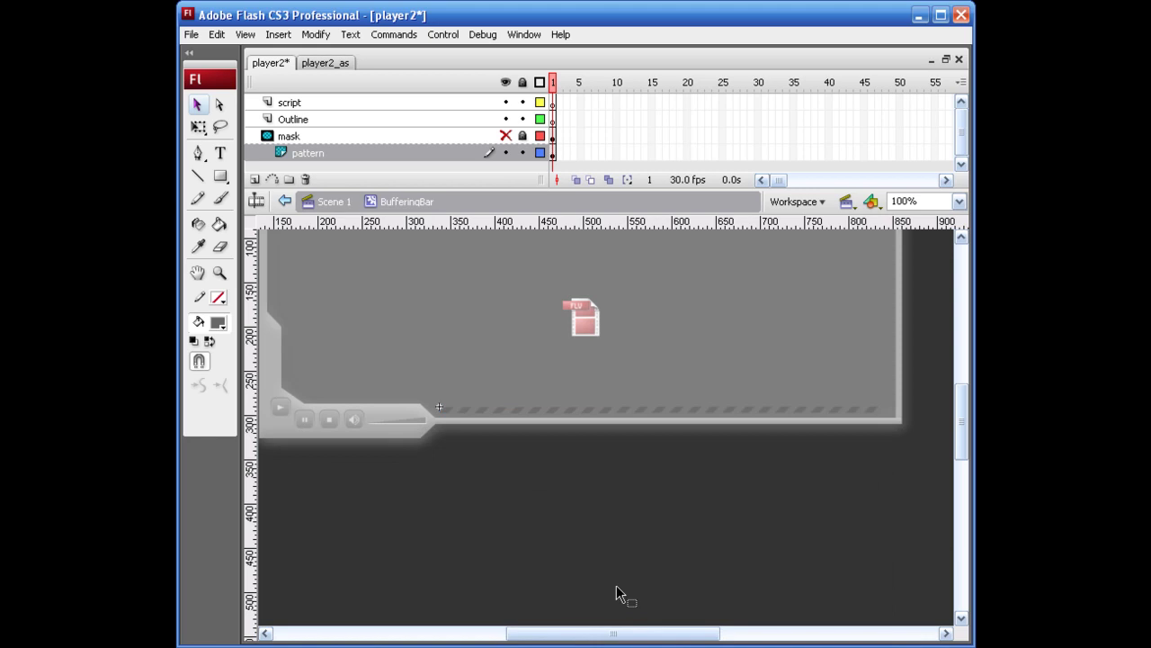
Test the movie with the gray buffering bar, stop and replay the video, and close the preview.
key("ctrl+Return")
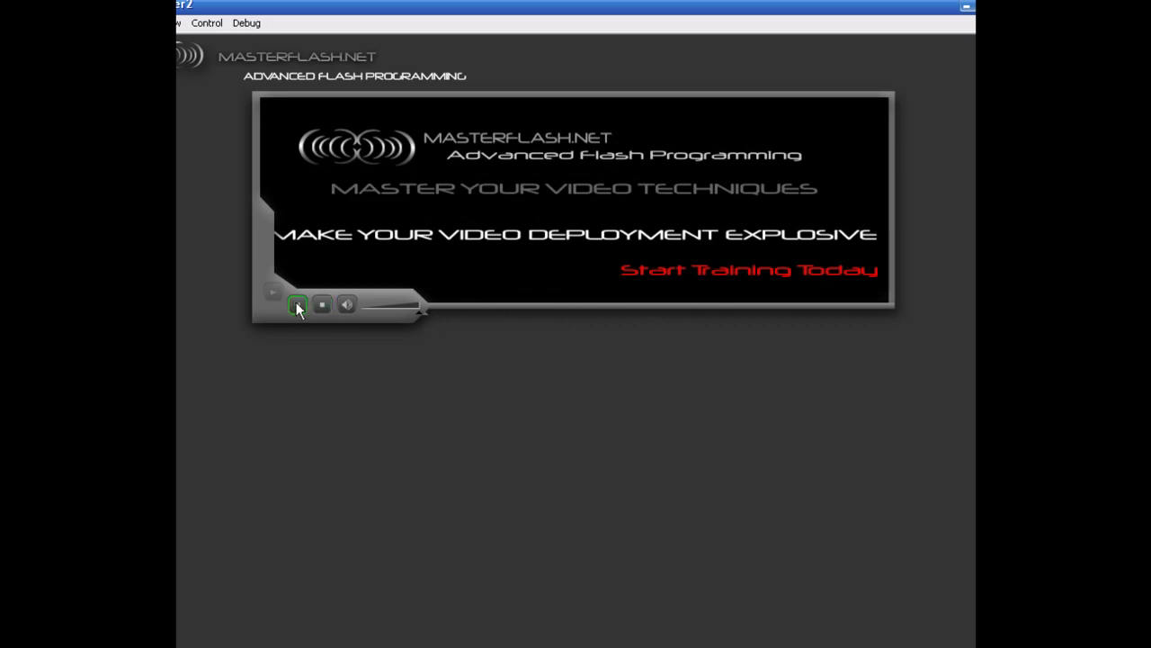
left_click(320, 302)
left_click(269, 293)
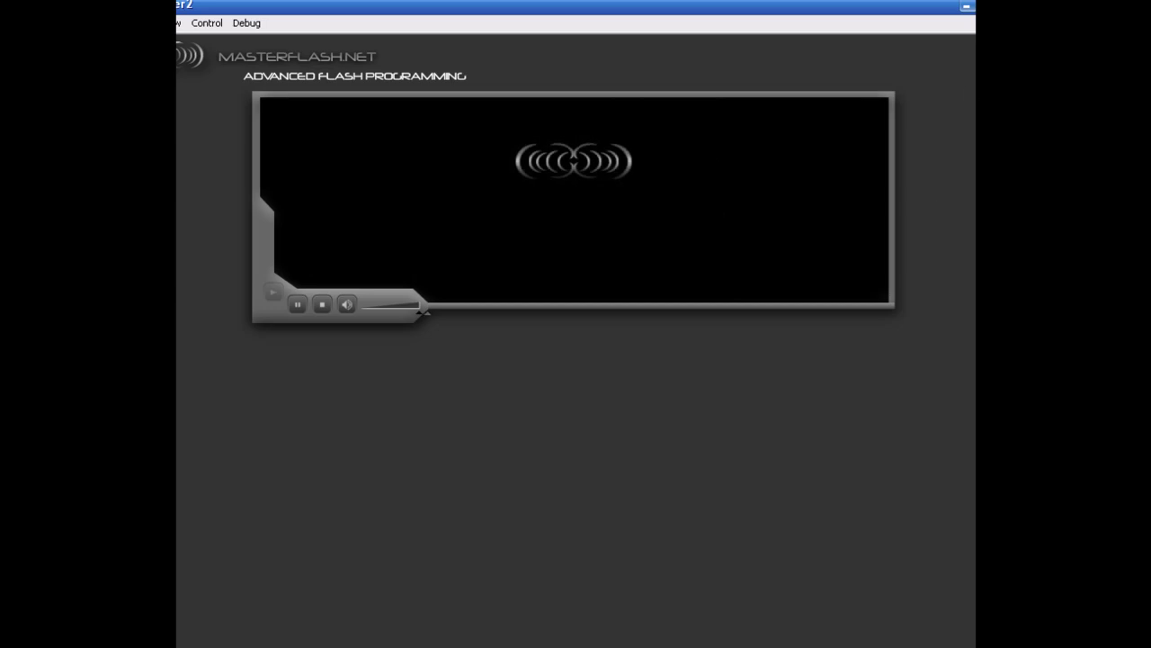
left_click(1007, 7)
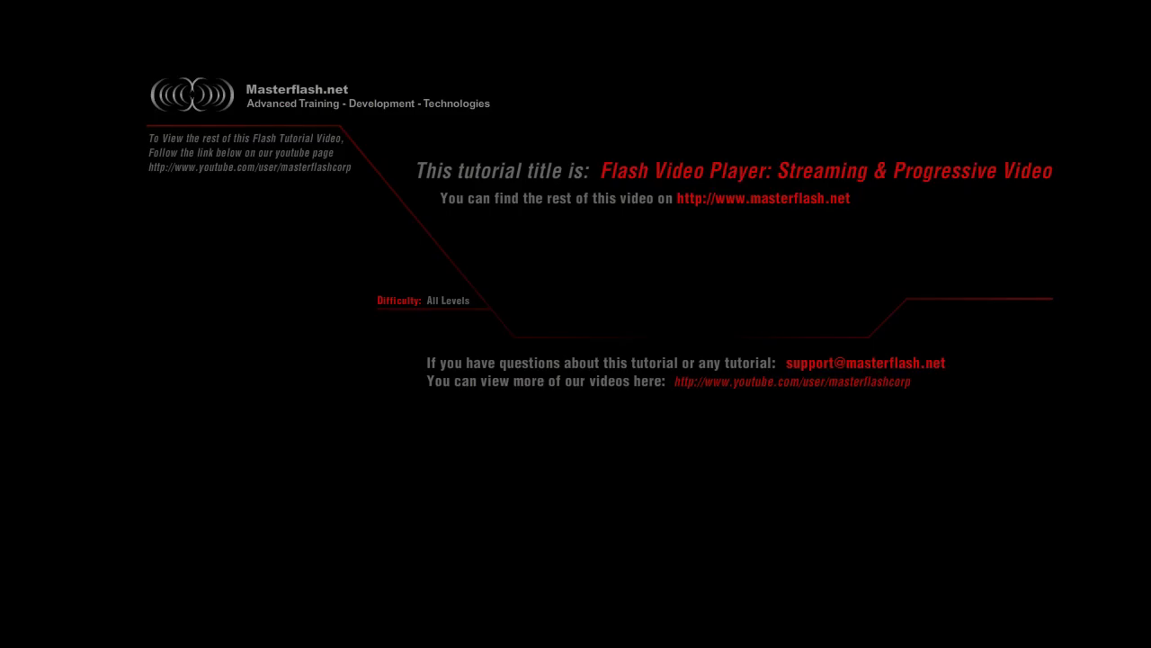